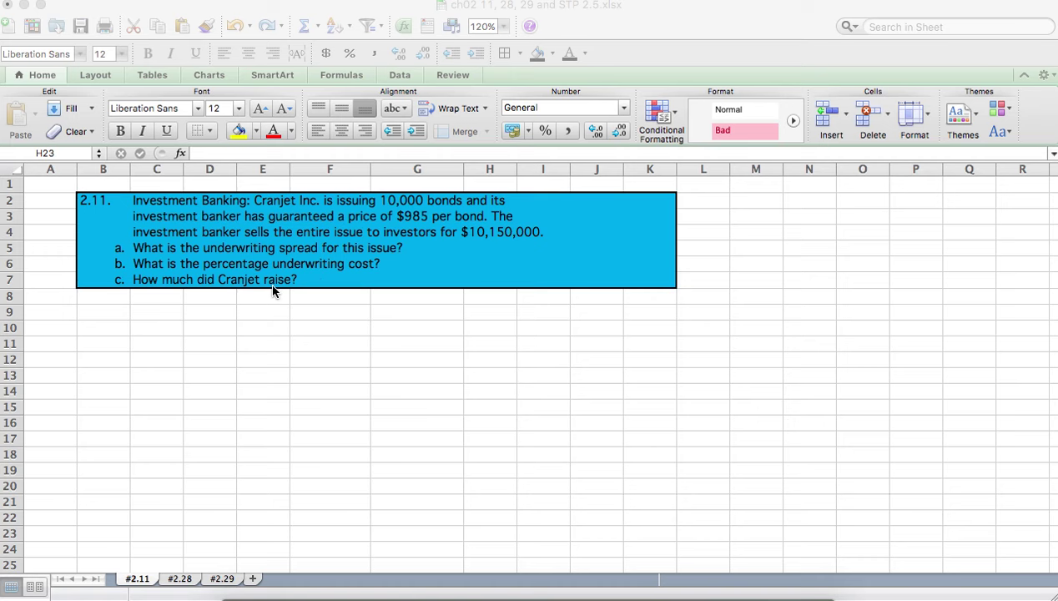
# - Enter 10,000 in cell F10 and label it "number of bonds issued" in G10
pyautogui.click(308, 324)
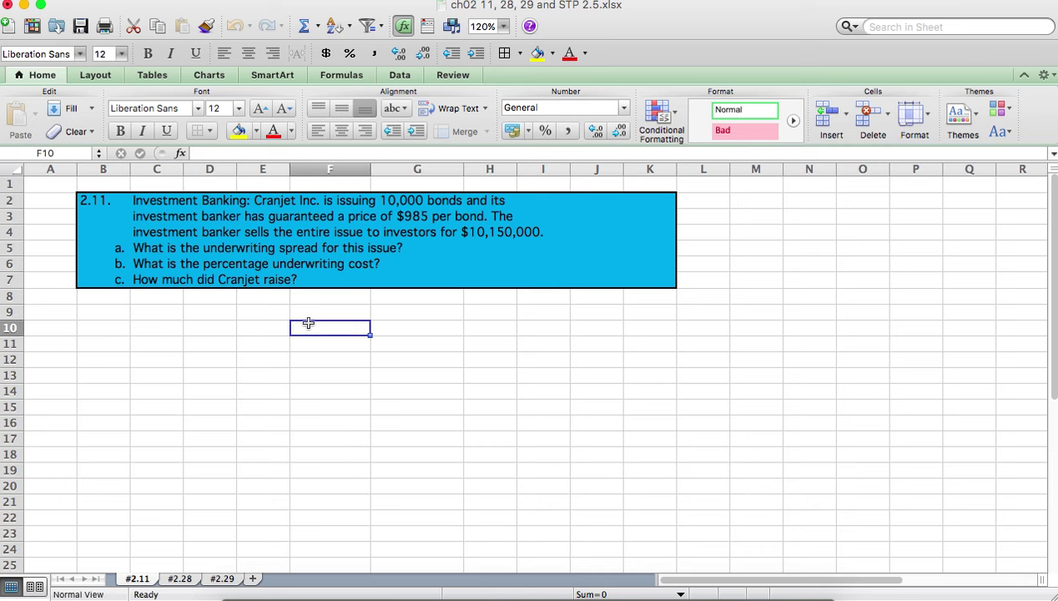
pyautogui.write('10,')
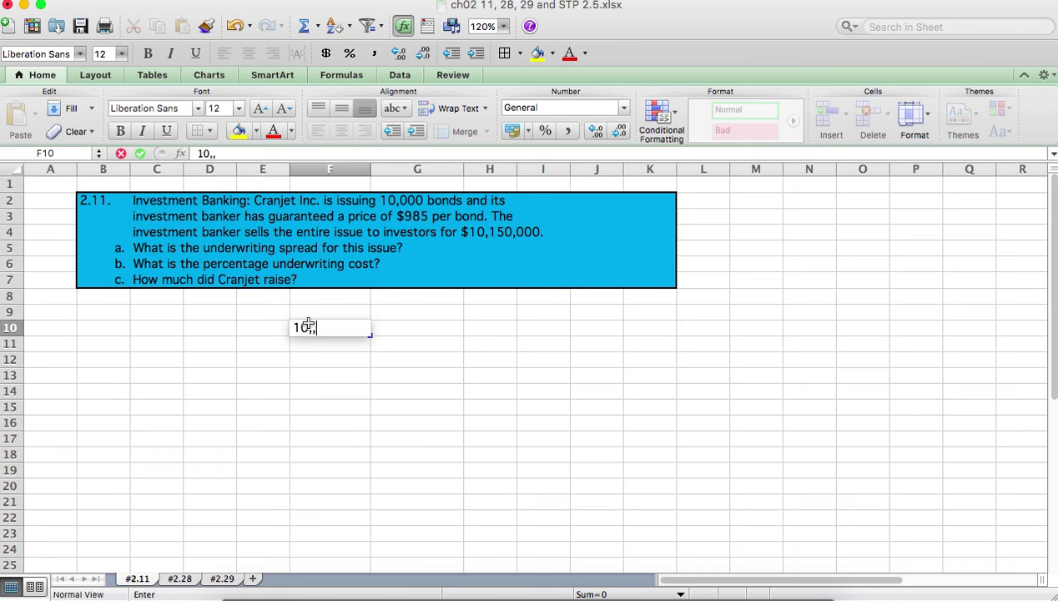
pyautogui.write('000')
pyautogui.press('Tab')
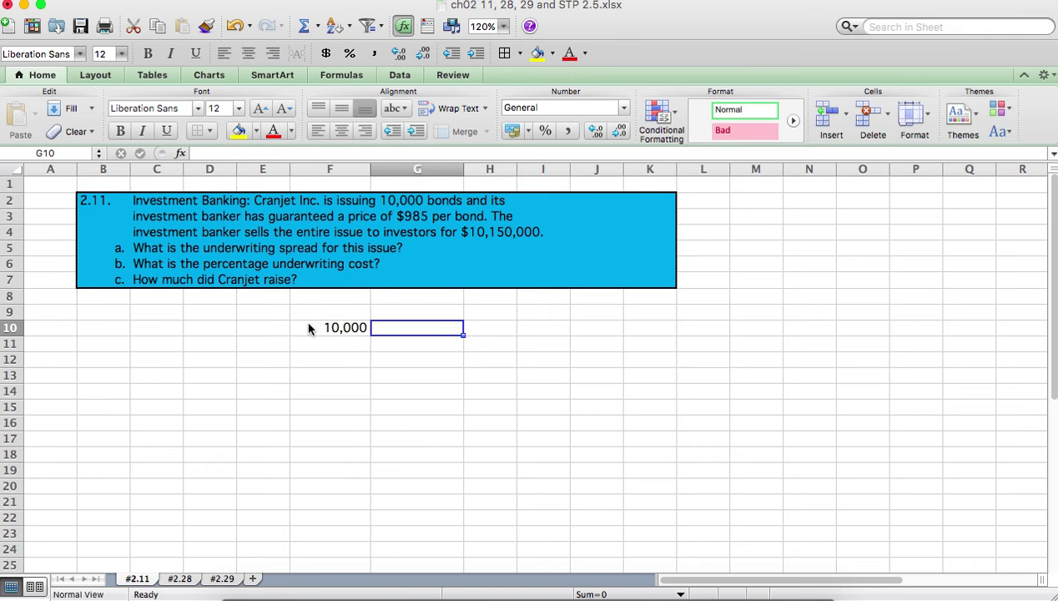
pyautogui.write('number of bon')
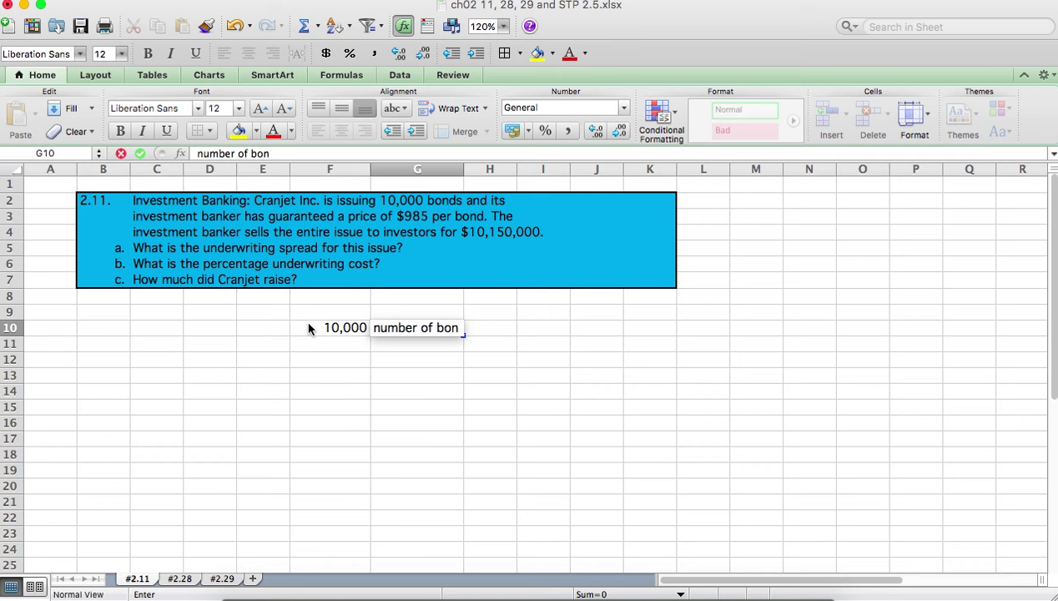
pyautogui.write('ds issue')
pyautogui.press('BackSpace')
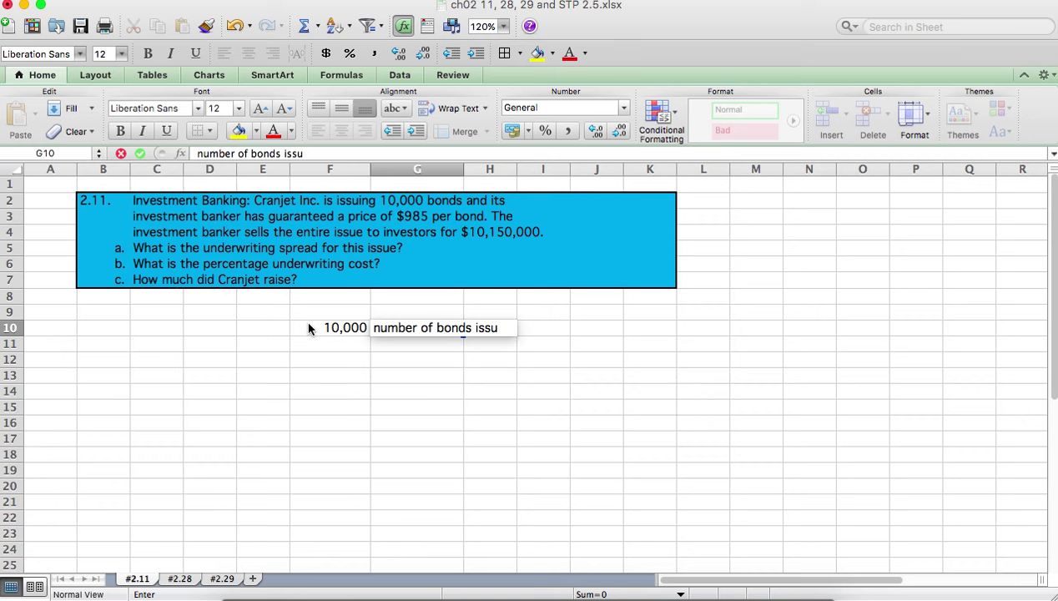
pyautogui.write('ed')
pyautogui.press('Return')
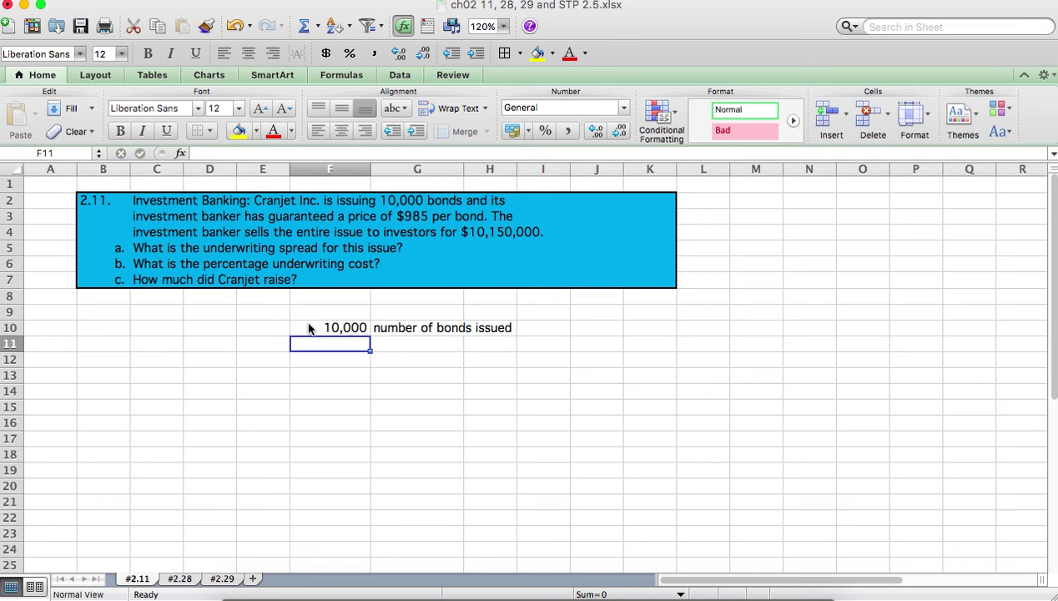
# - Enter $985 in cell F11 and label it "price per bond" in G11
pyautogui.write('$')
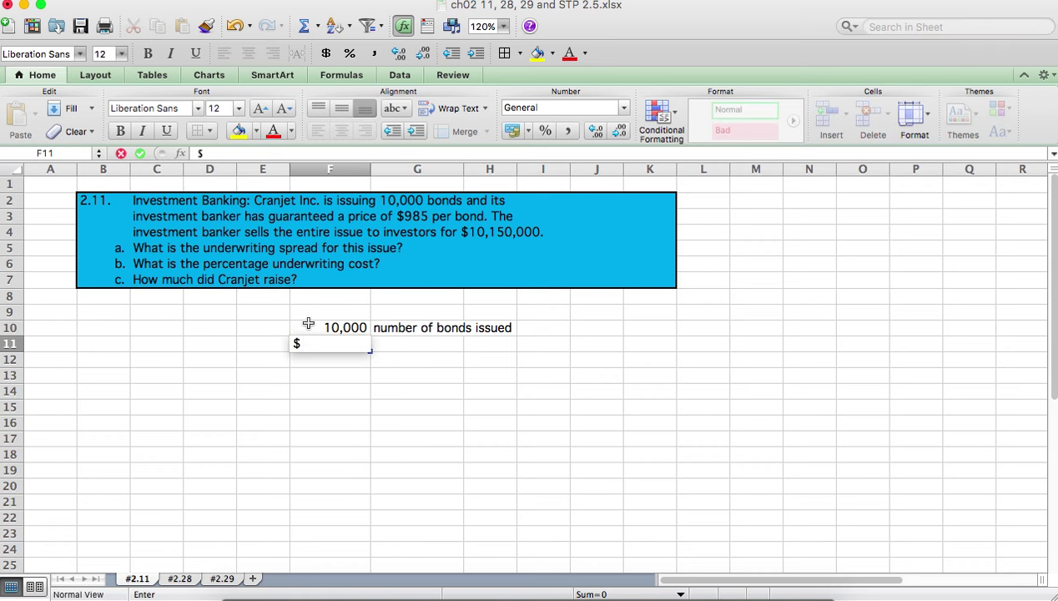
pyautogui.write('985')
pyautogui.press('Tab')
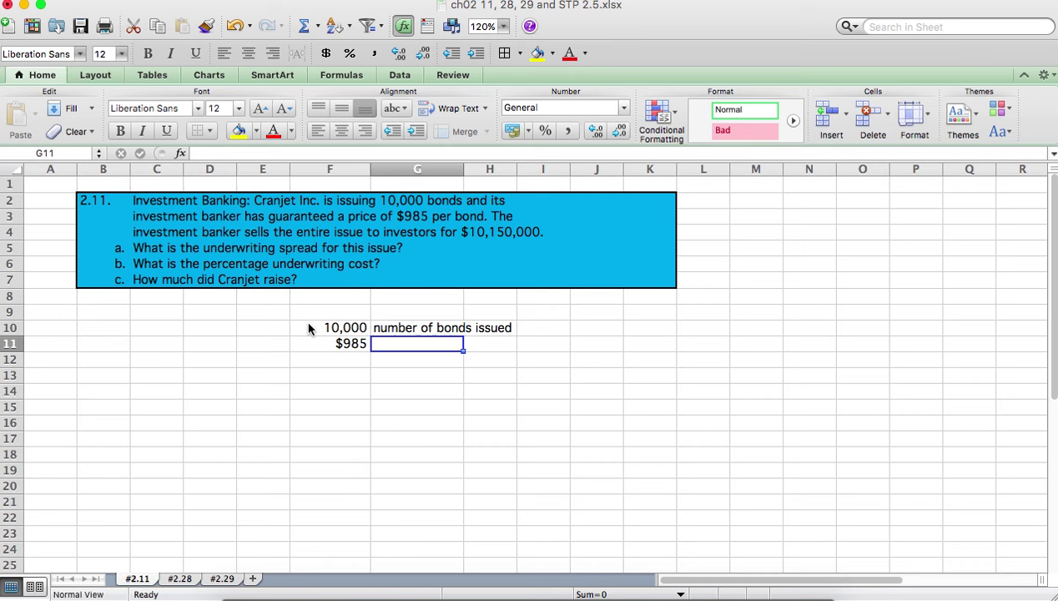
pyautogui.write('price per')
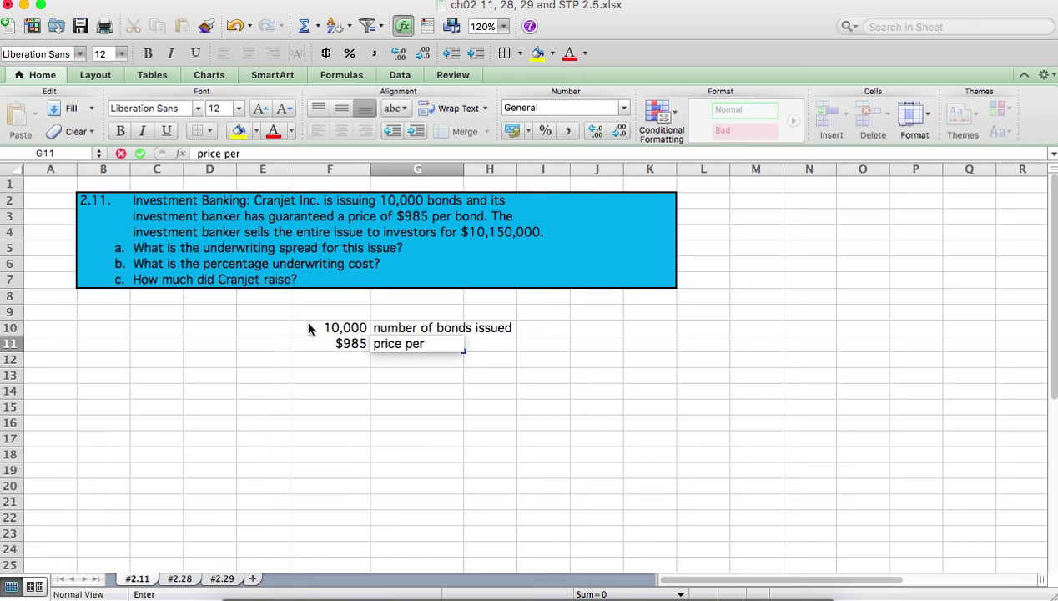
pyautogui.write(' bond')
pyautogui.press('Return')
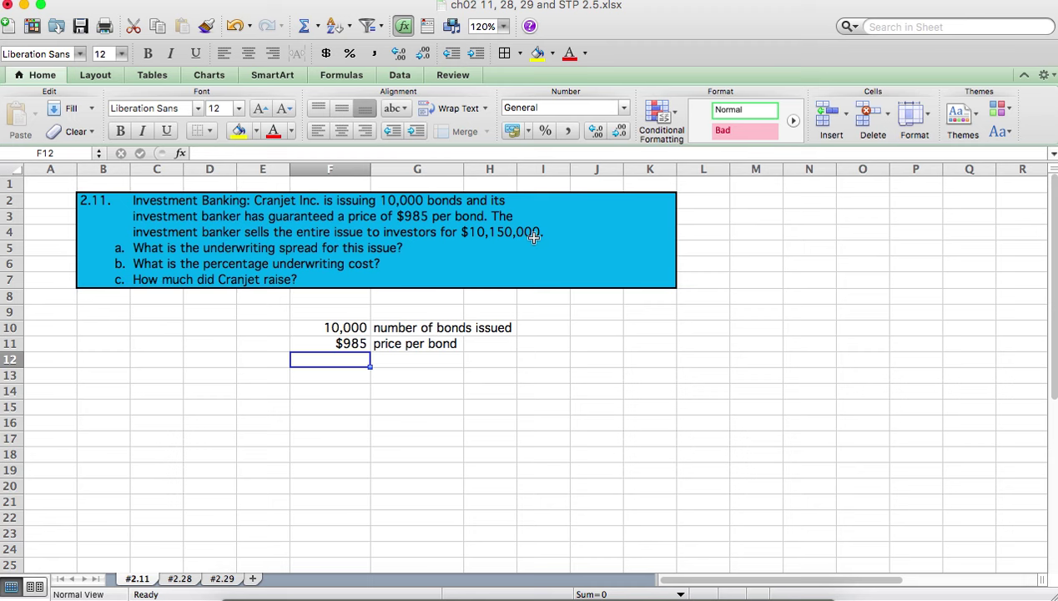
# - Enter $10,150,000 in cell F12 and widen column F enough to show the full amount
pyautogui.write('$10')
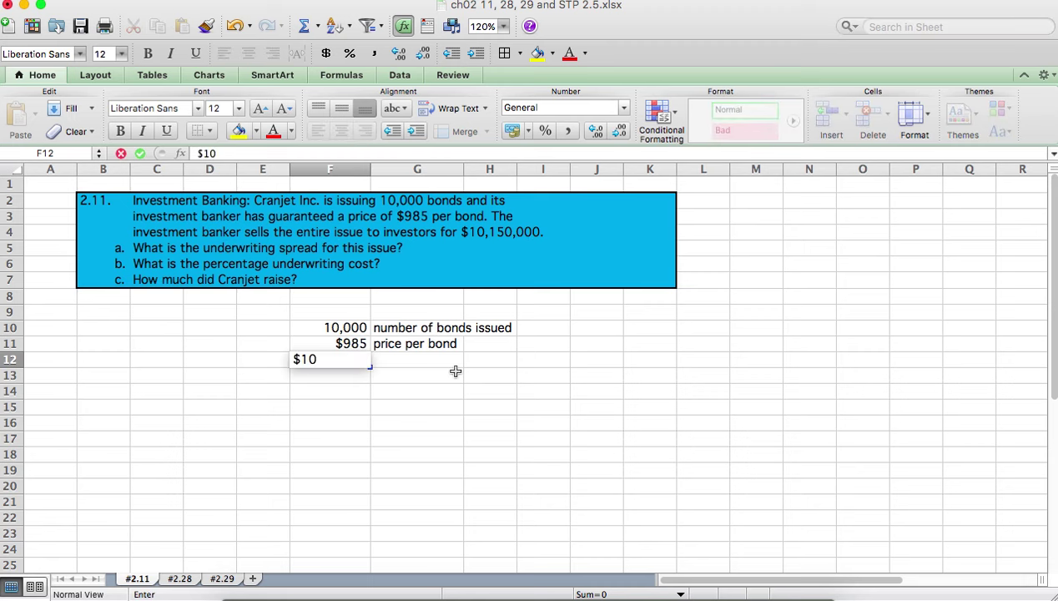
pyautogui.write(',150,000')
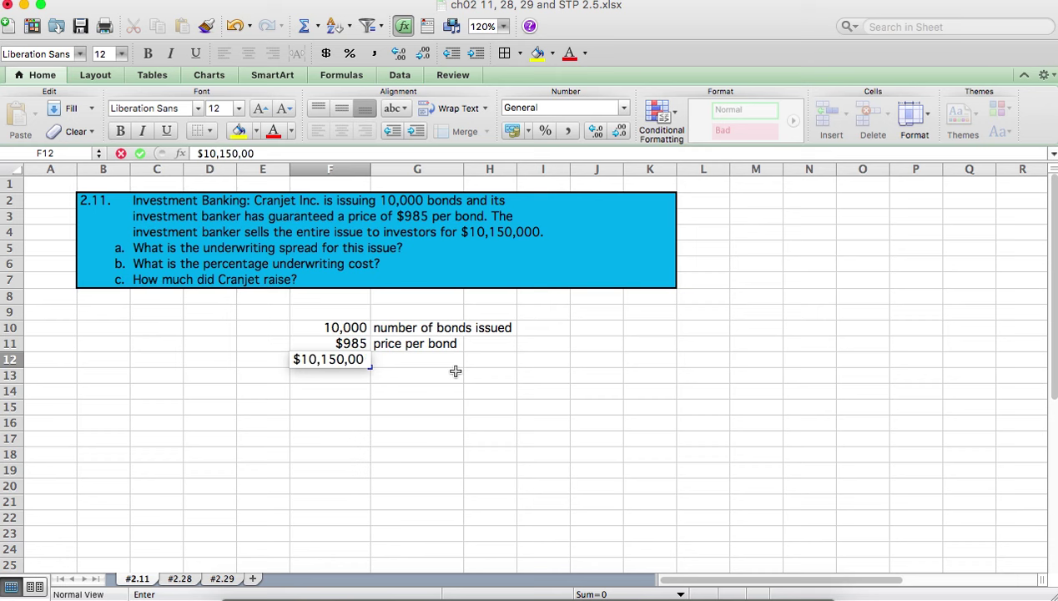
pyautogui.press('Return')
pyautogui.click(458, 375)
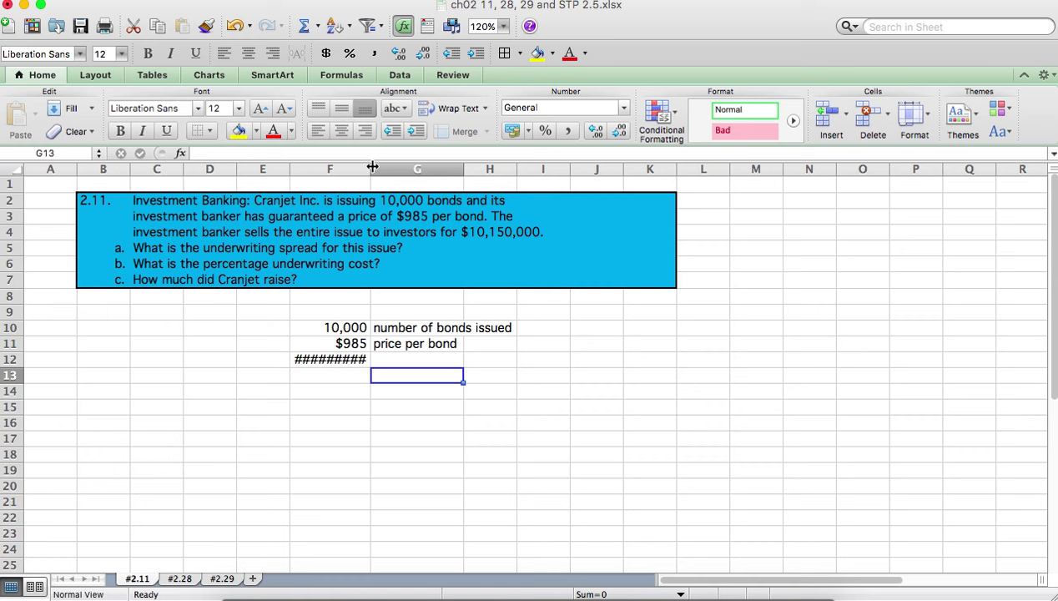
pyautogui.moveTo(372, 167); pyautogui.dragTo(382, 168)
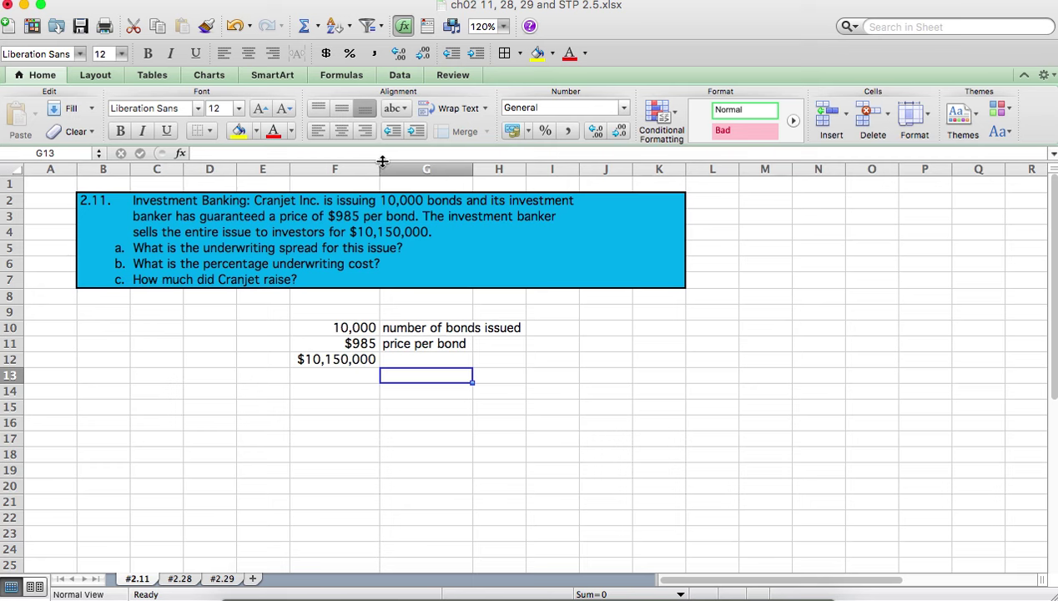
pyautogui.moveTo(380, 168); pyautogui.dragTo(380, 168)
# - Label the $10,150,000 amount "Entire issue cost" in cell G12
pyautogui.click(417, 355)
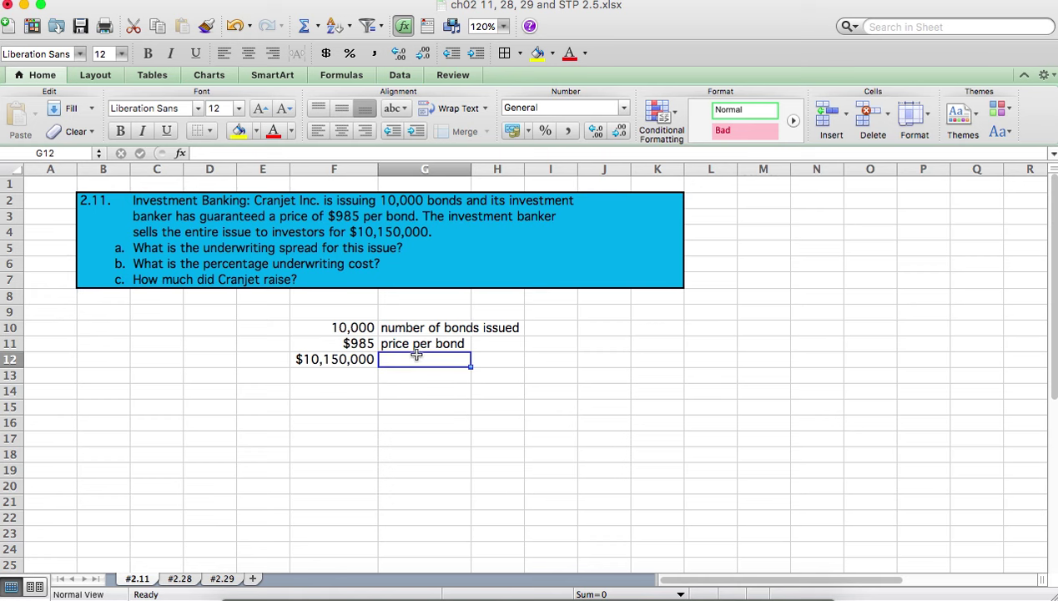
pyautogui.write('En')
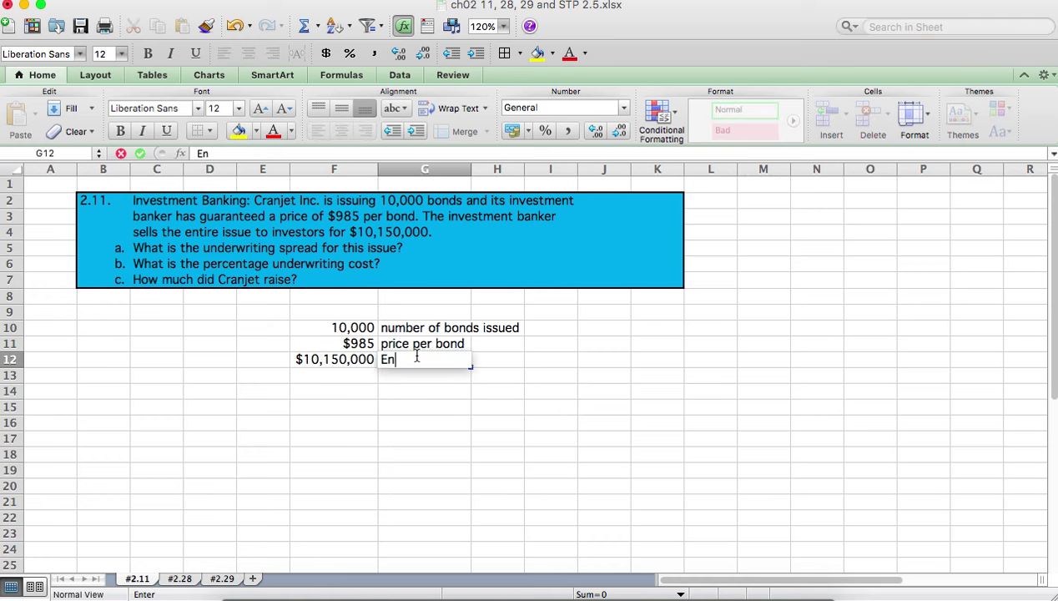
pyautogui.write('tire issue cost')
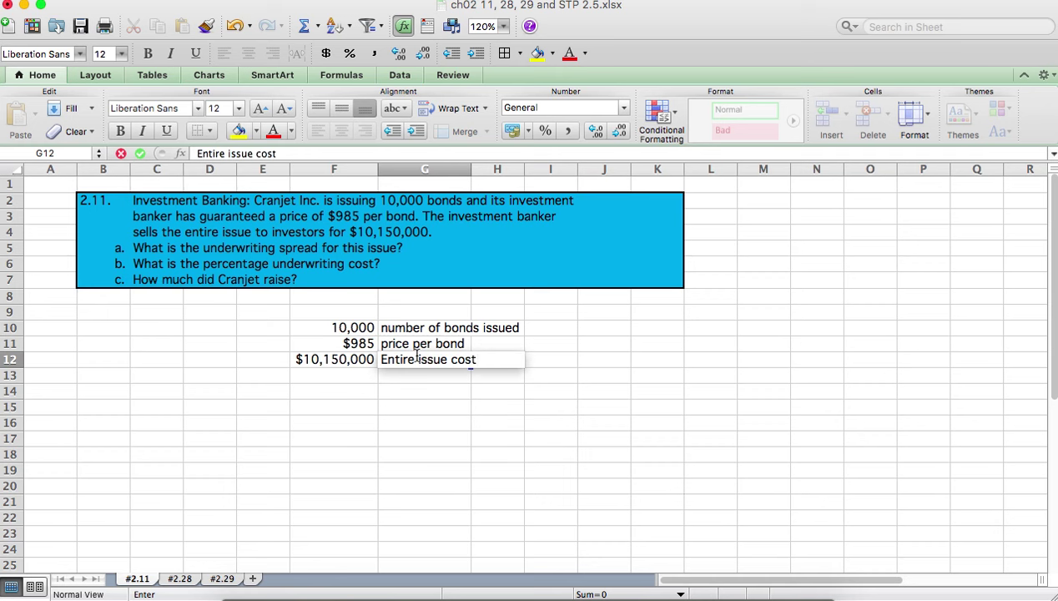
pyautogui.press('Return')
# - Add the answer label "Underwriting spread" in cell G15, below the given data
pyautogui.press('Right')
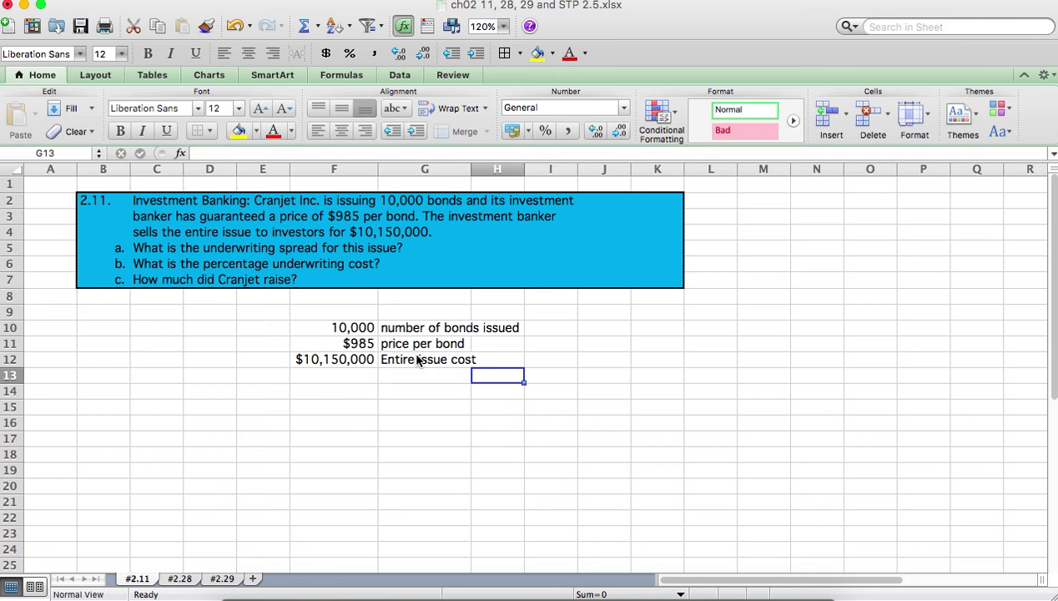
pyautogui.press('Right')
pyautogui.press('Left')
pyautogui.press('Left')
pyautogui.press('Down')
pyautogui.press('Left')
pyautogui.press('Left')
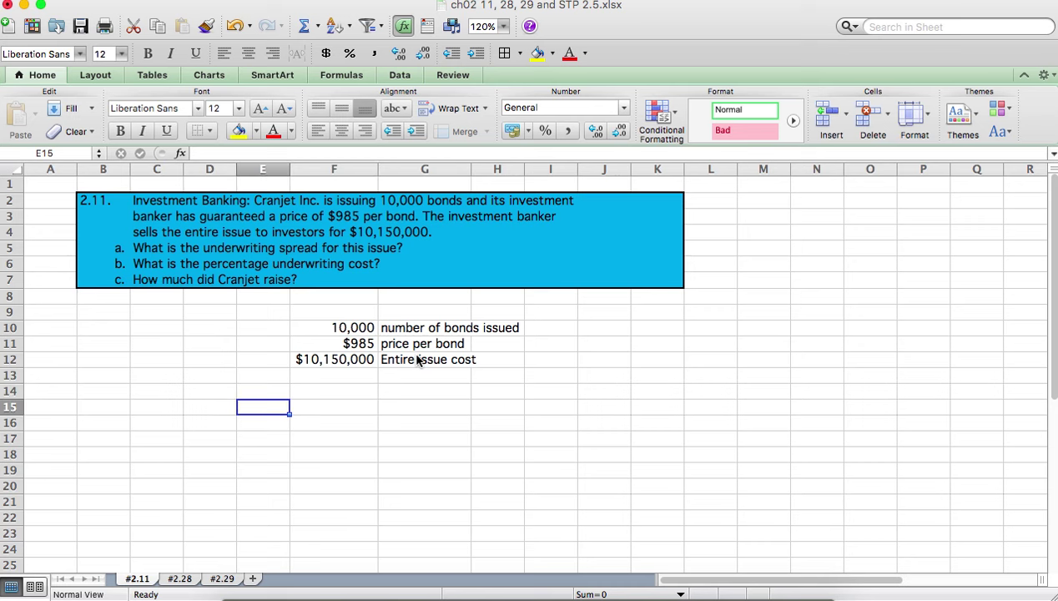
pyautogui.press('Right')
pyautogui.press('Right')
pyautogui.press('Down')
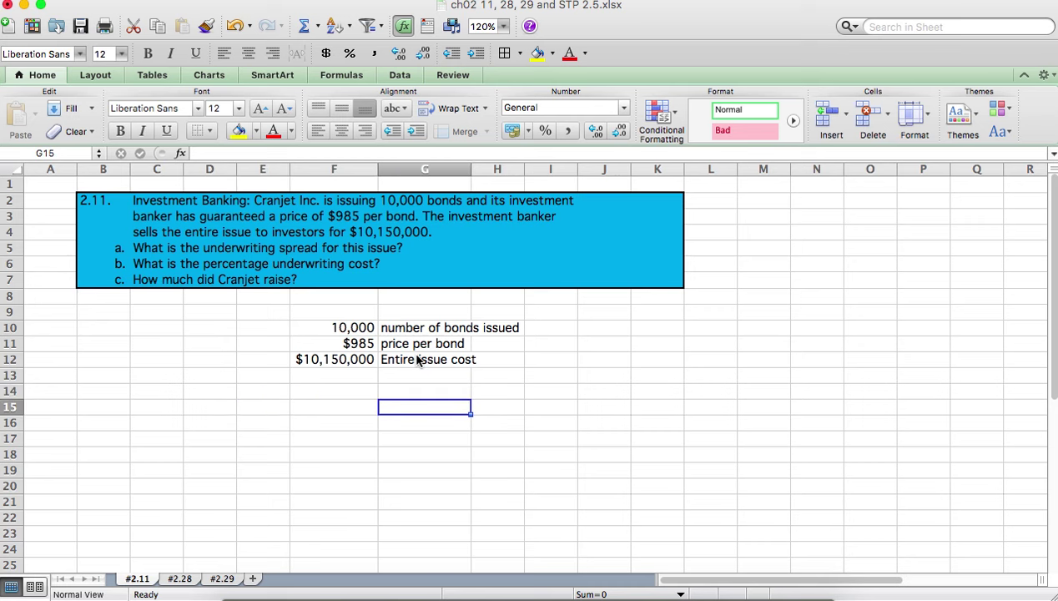
pyautogui.write('U')
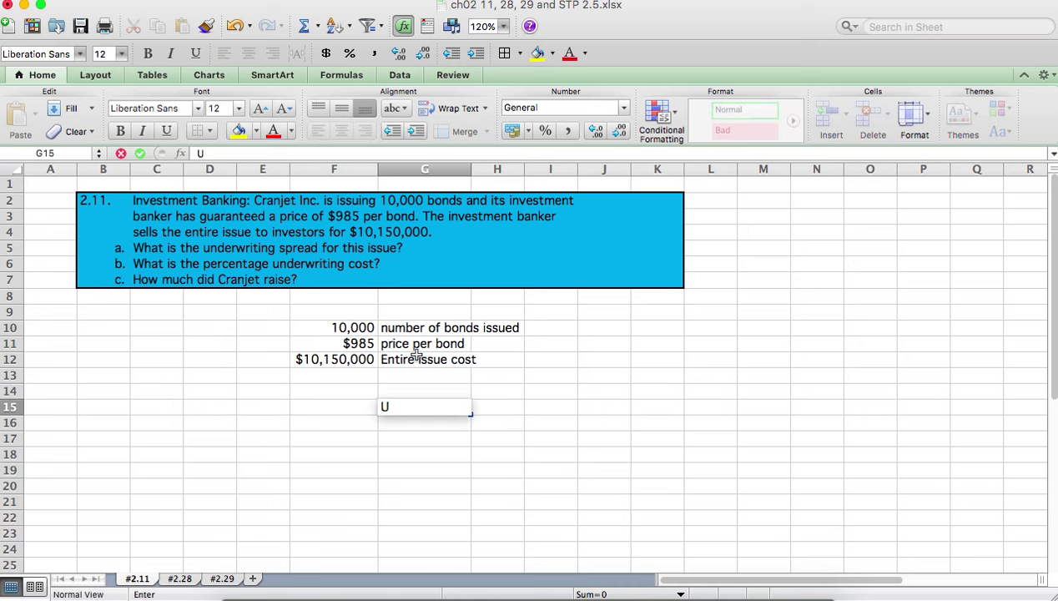
pyautogui.write('nderwriting sread')
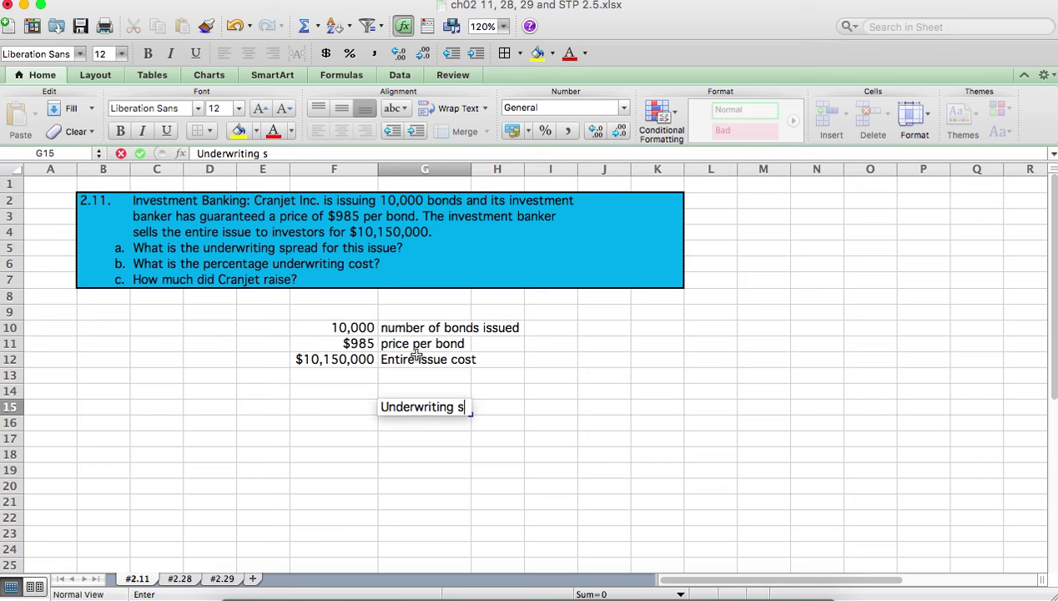
pyautogui.press('BackSpace')
pyautogui.press('BackSpace')
pyautogui.press('BackSpace')
pyautogui.press('BackSpace')
pyautogui.write('pread')
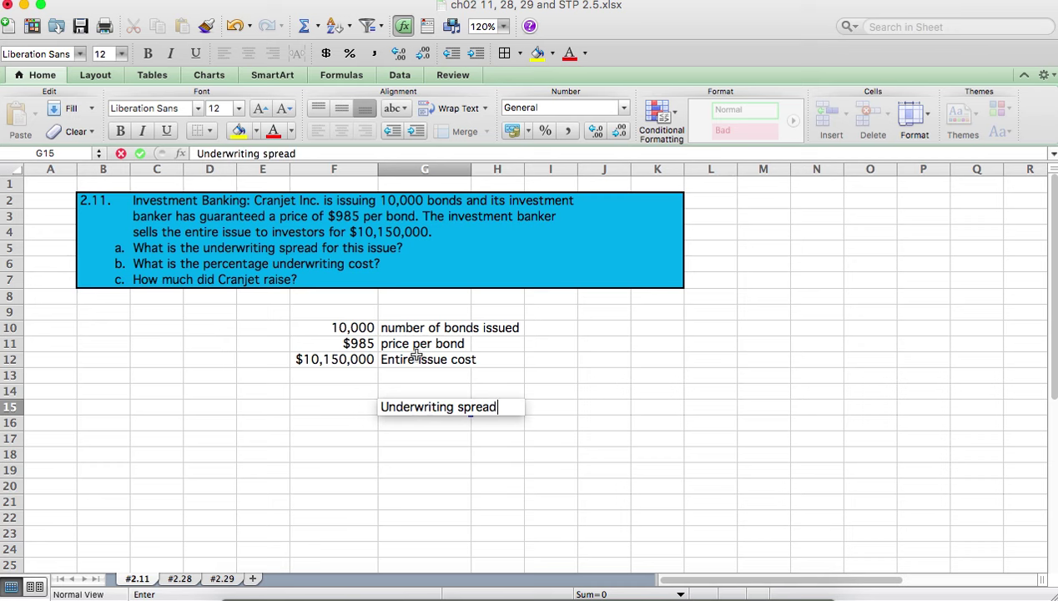
pyautogui.press('Return')
pyautogui.press('Right')
pyautogui.press('Left')
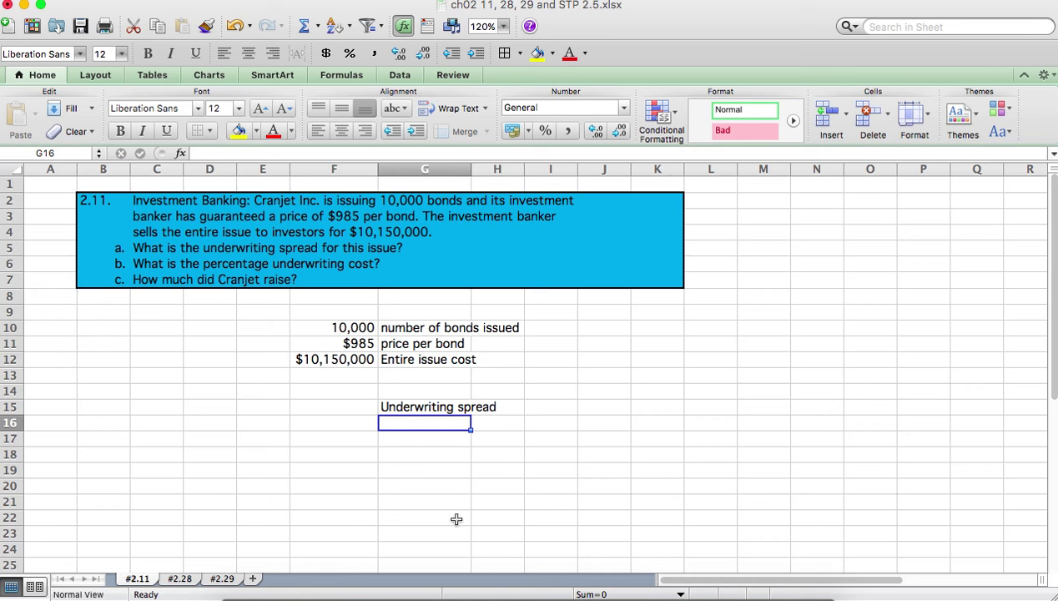
# - Add the answer labels "% underwriting cost" in cell G16 and "Amount Raised" in G17
pyautogui.write('%')
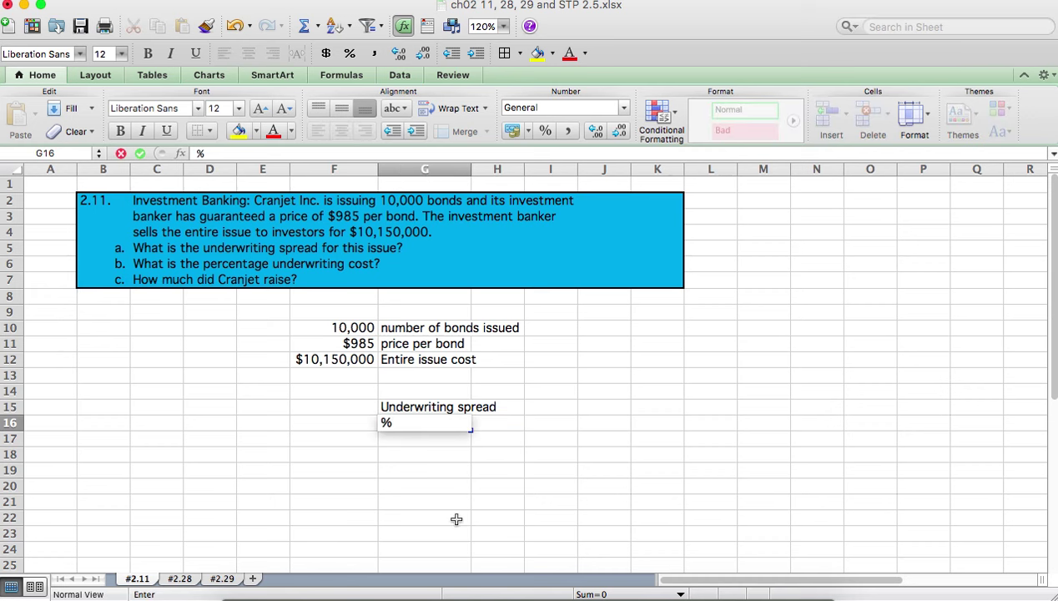
pyautogui.write(' underwriting cost')
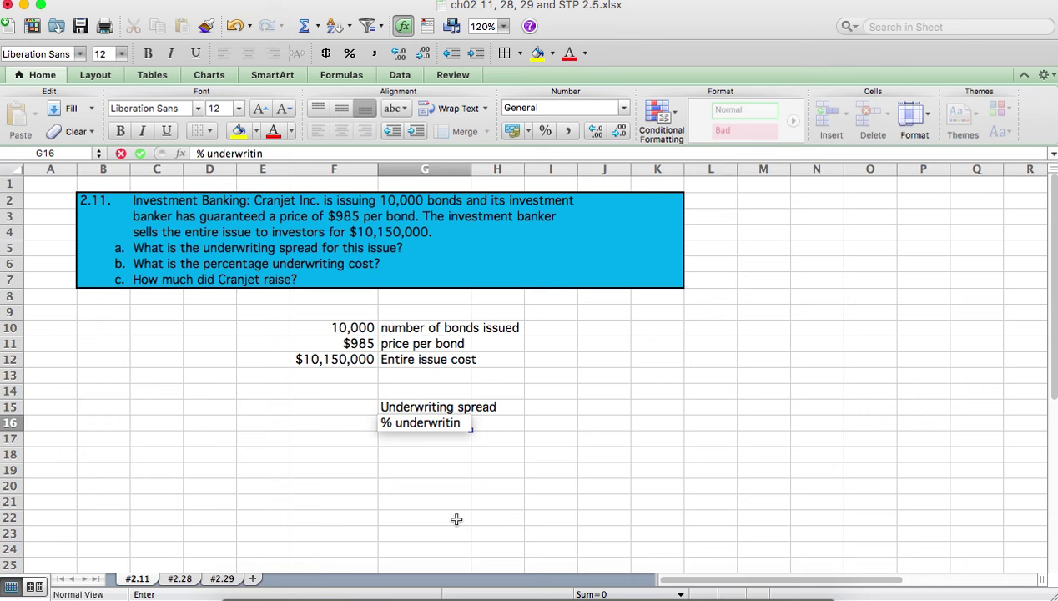
pyautogui.press('Return')
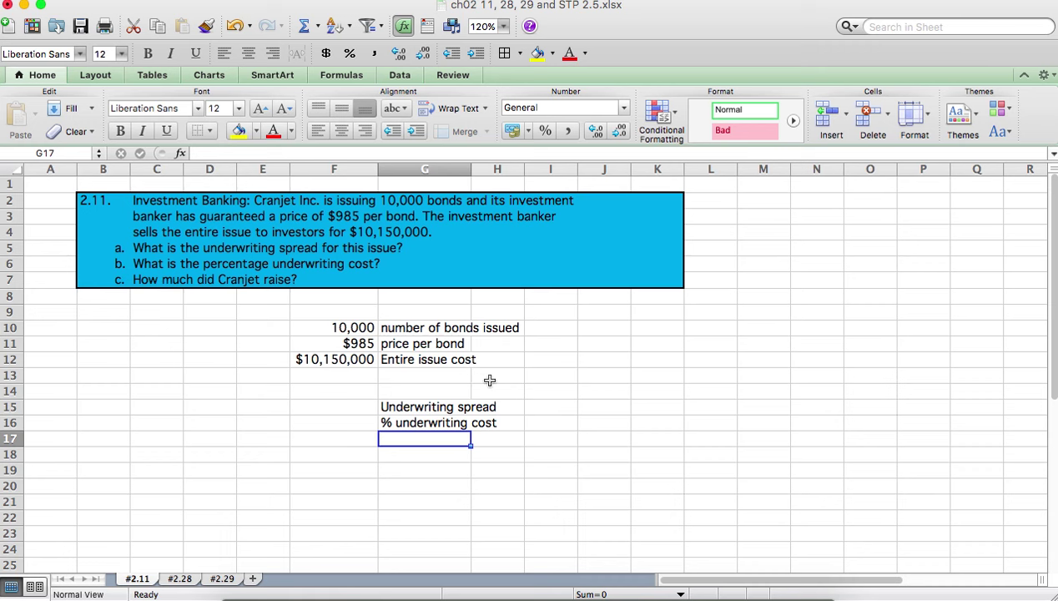
pyautogui.write('Amoun')
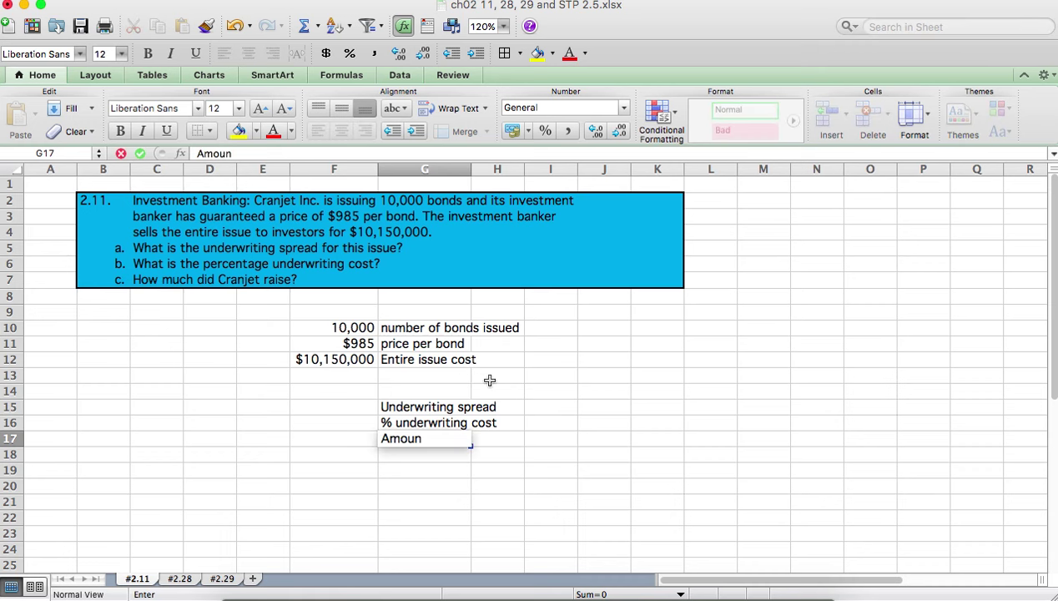
pyautogui.write('t Raised')
pyautogui.press('Left')
pyautogui.press('Up')
pyautogui.press('Up')
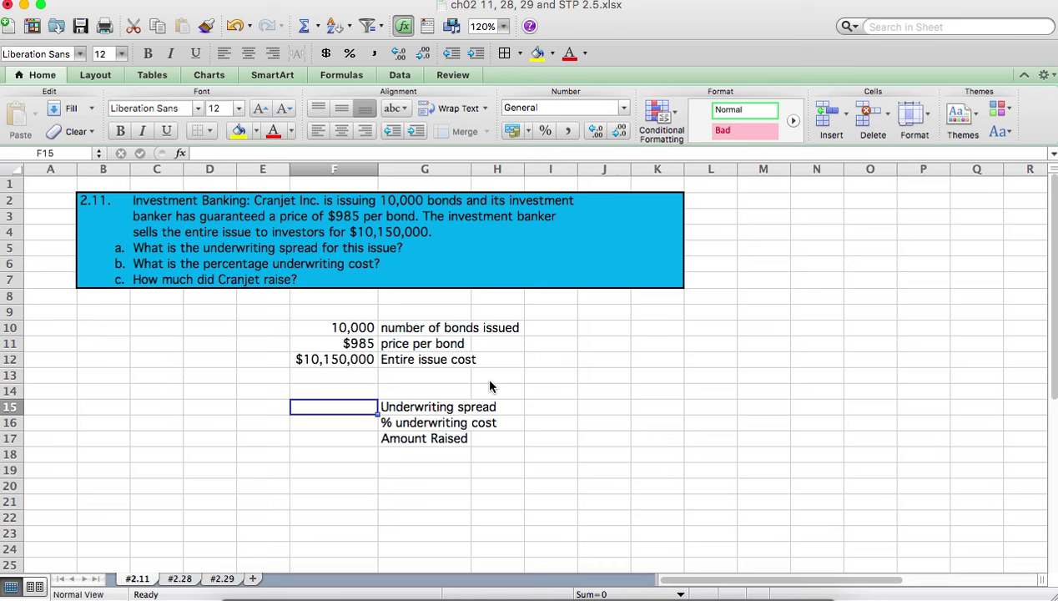
# - Multiply the number of bonds issued by the price per bond in cell J10 with the formula =F10*F11
pyautogui.click(344, 359)
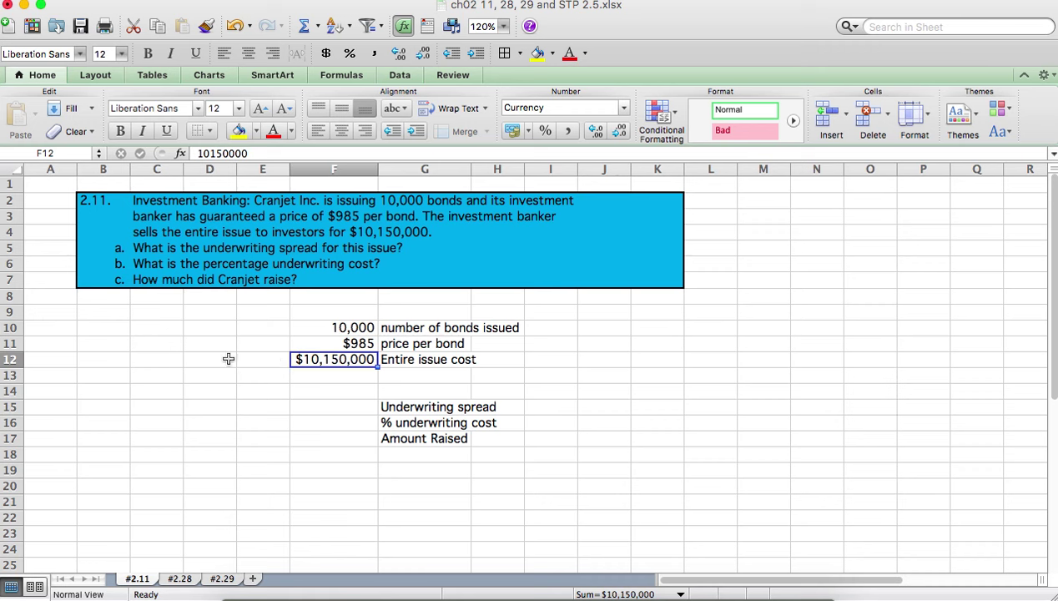
pyautogui.click(606, 333)
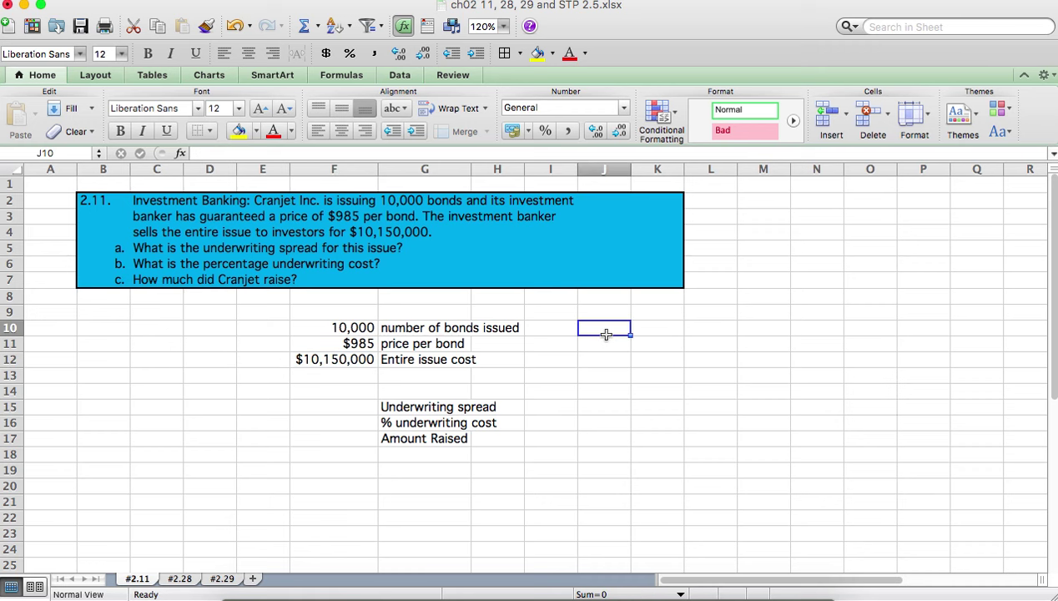
pyautogui.write('=')
pyautogui.click(350, 331)
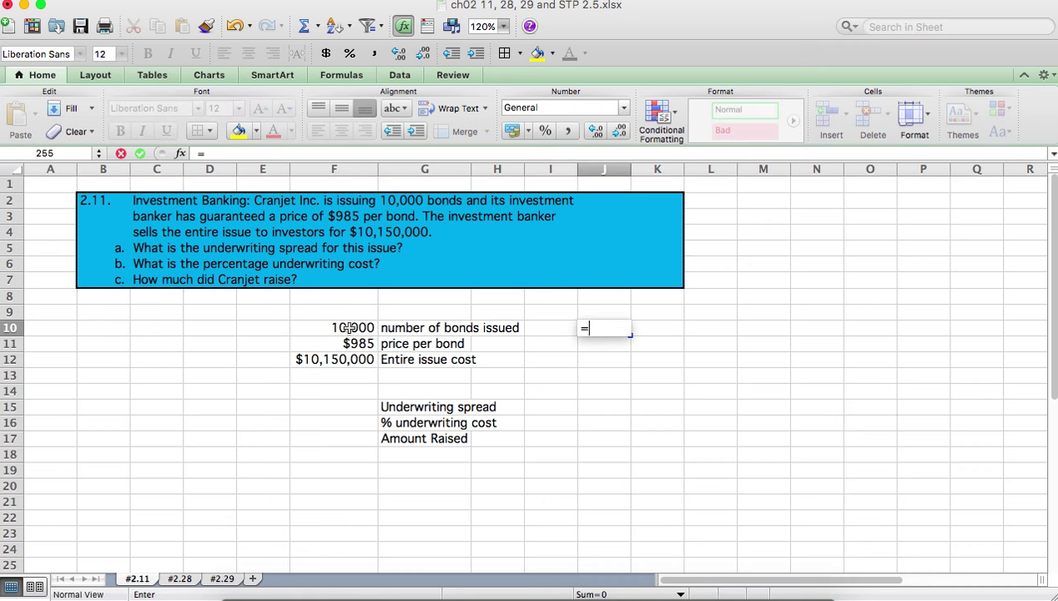
pyautogui.write('*')
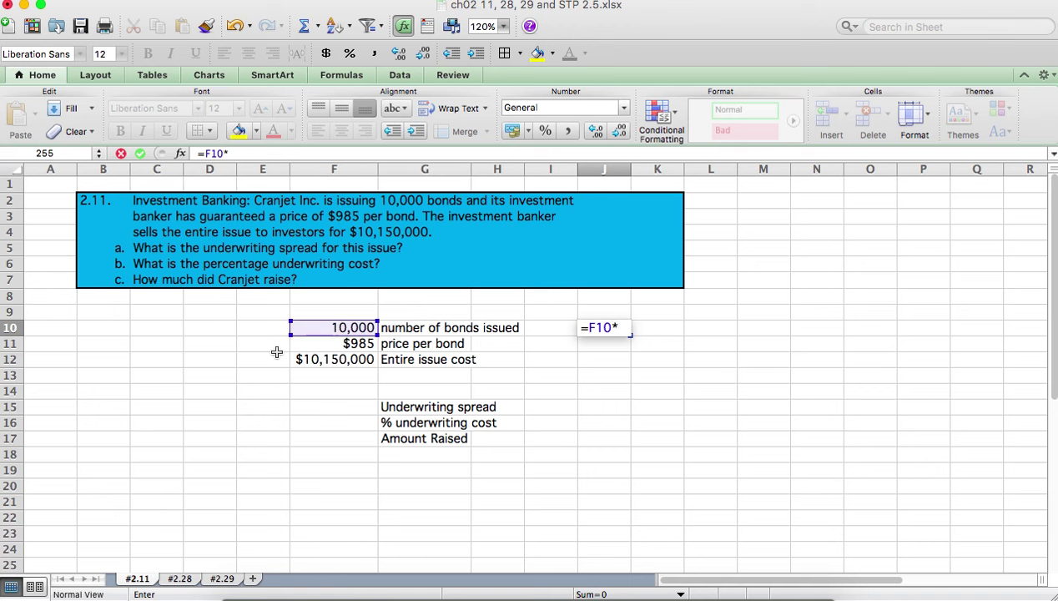
pyautogui.click(324, 342)
pyautogui.press('Return')
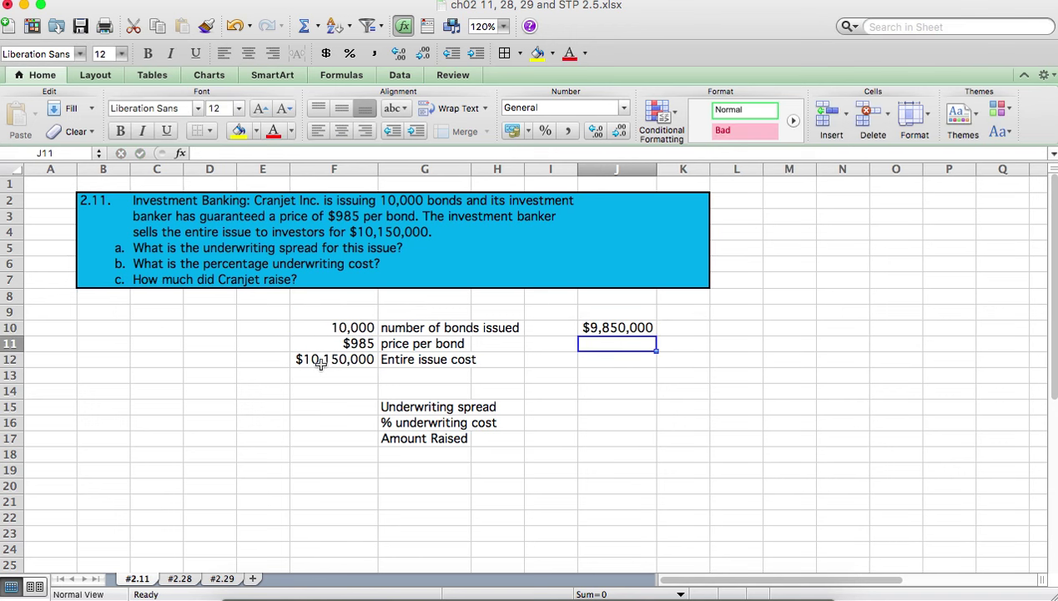
pyautogui.click(627, 325)
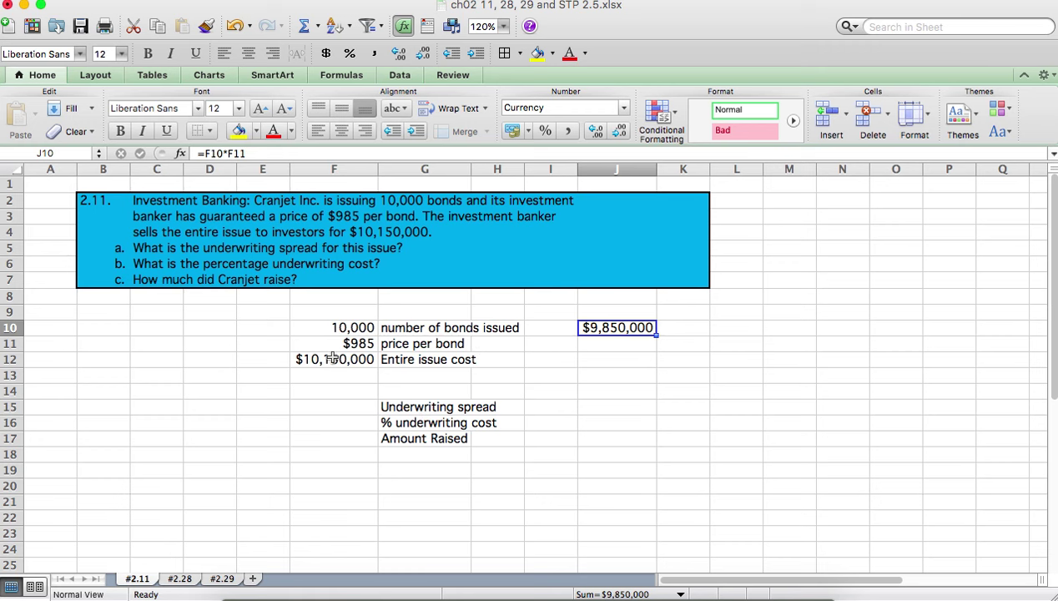
# - Calculate the underwriting spread in cell F15 with the formula =F12-(F10*F11) and fill the cell yellow
pyautogui.click(332, 357)
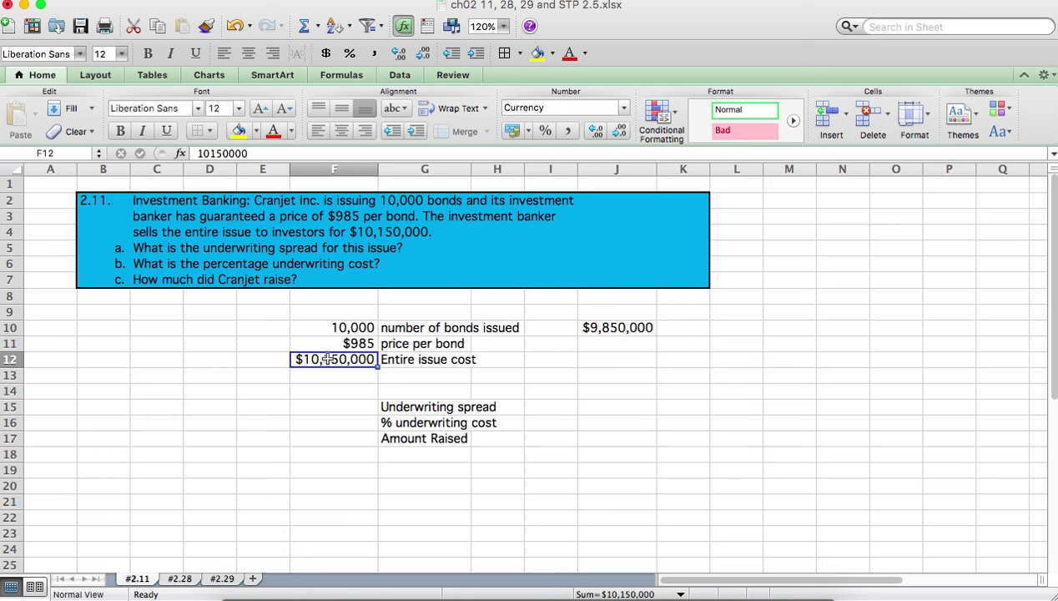
pyautogui.click(616, 329)
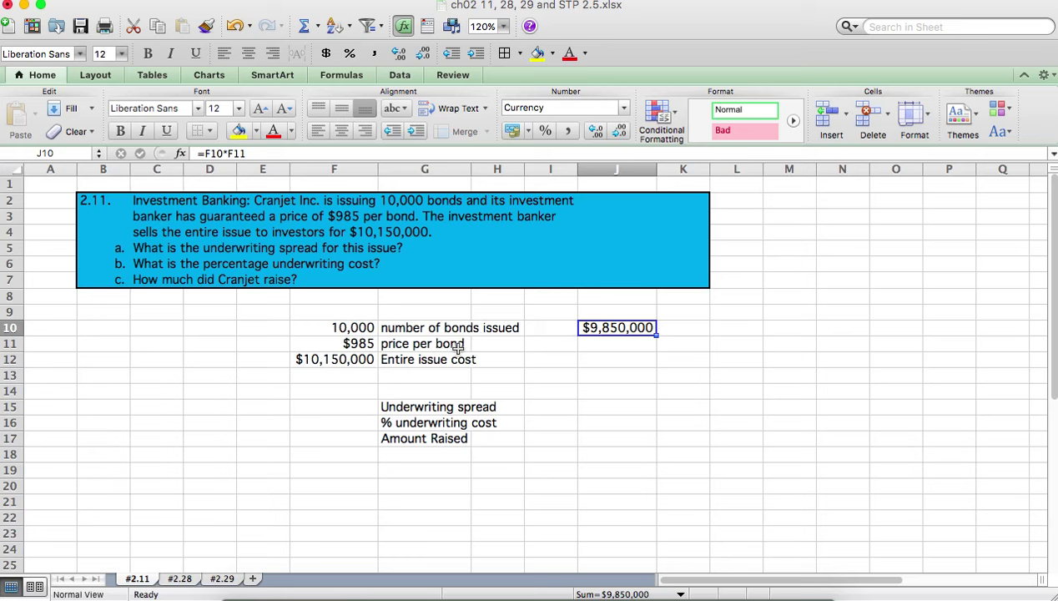
pyautogui.click(333, 408)
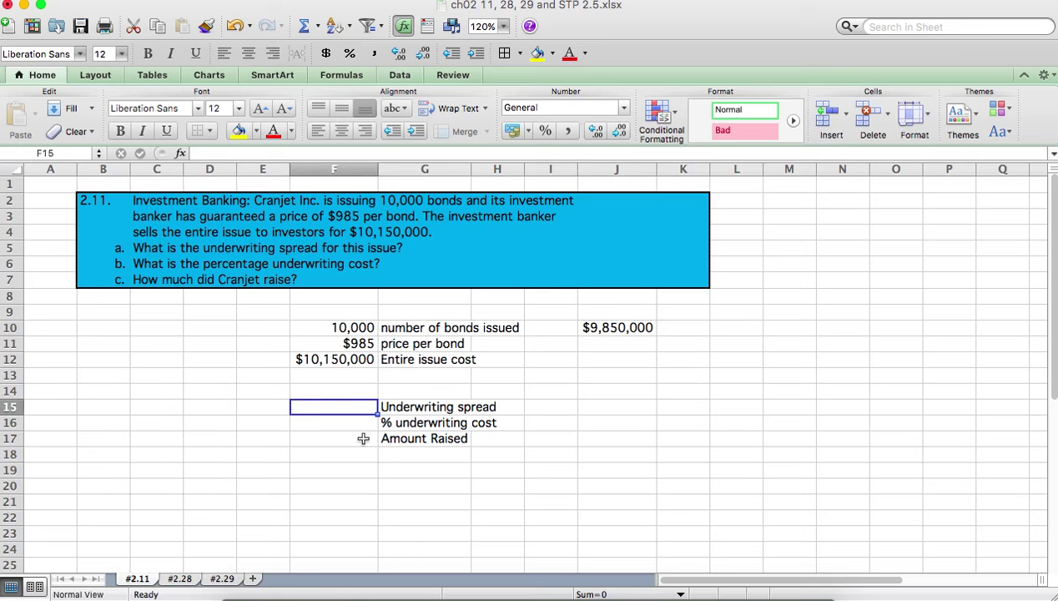
pyautogui.write('=')
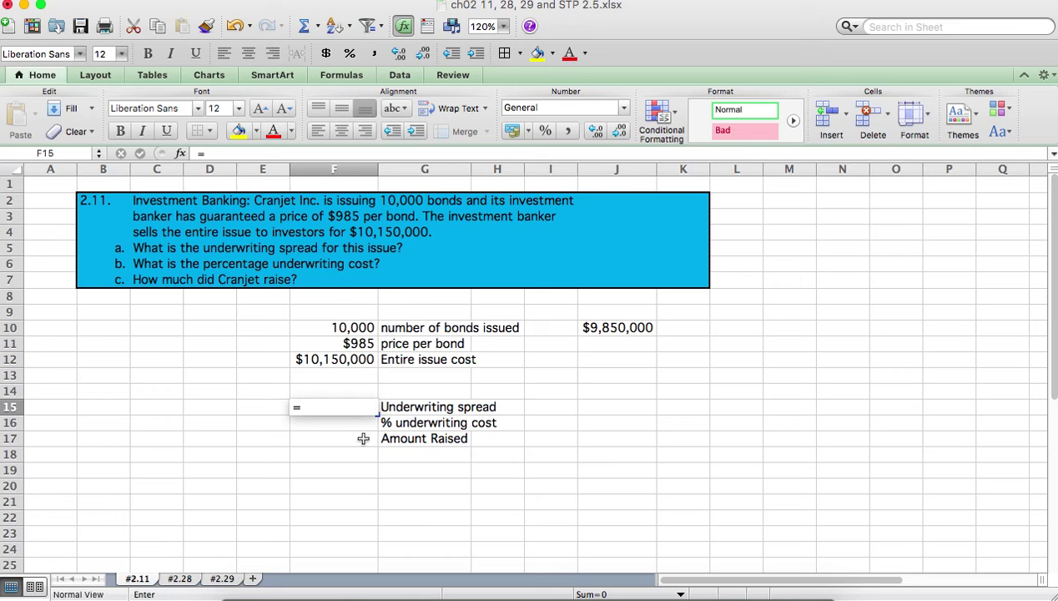
pyautogui.click(338, 363)
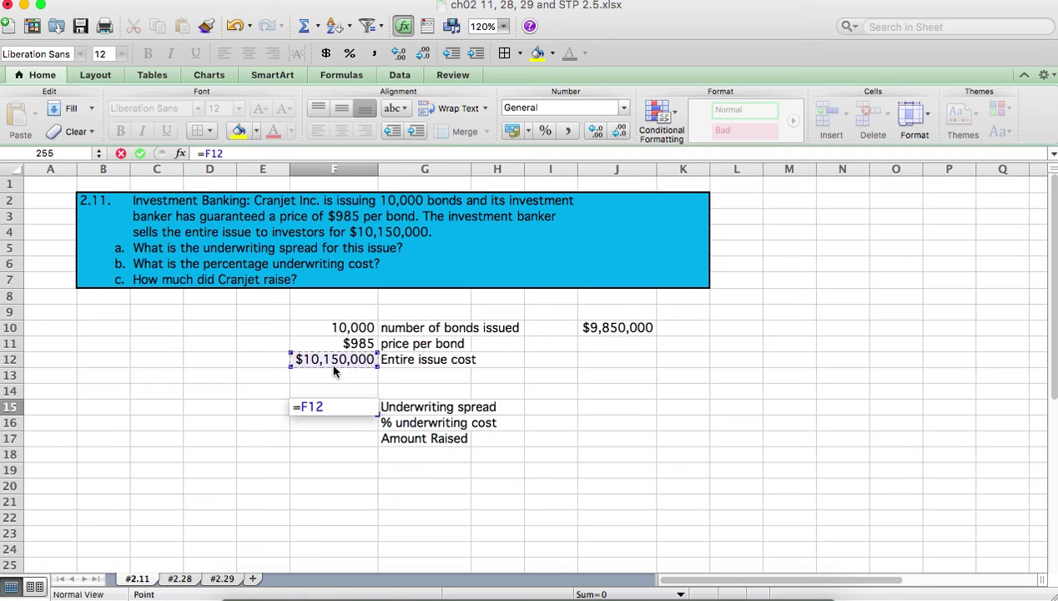
pyautogui.write('-(')
pyautogui.click(320, 329)
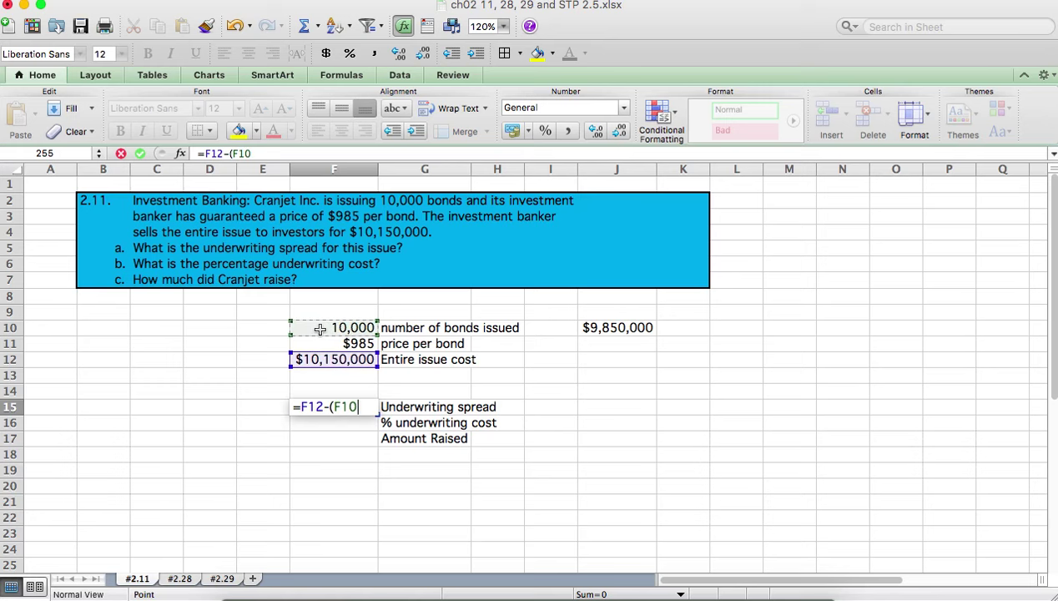
pyautogui.write('*')
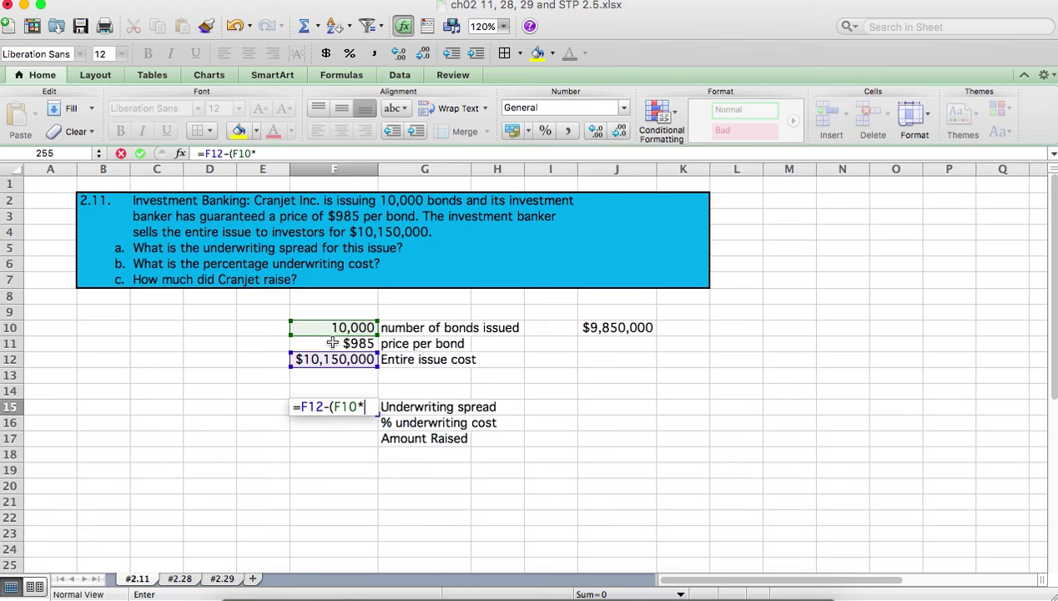
pyautogui.click(332, 343)
pyautogui.write(')')
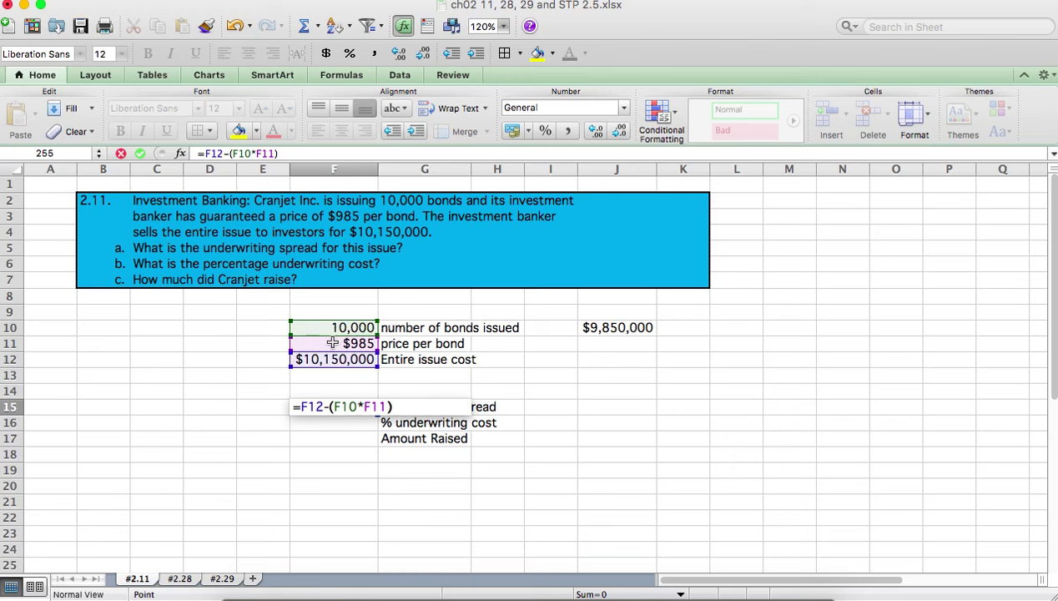
pyautogui.press('Return')
pyautogui.press('Up')
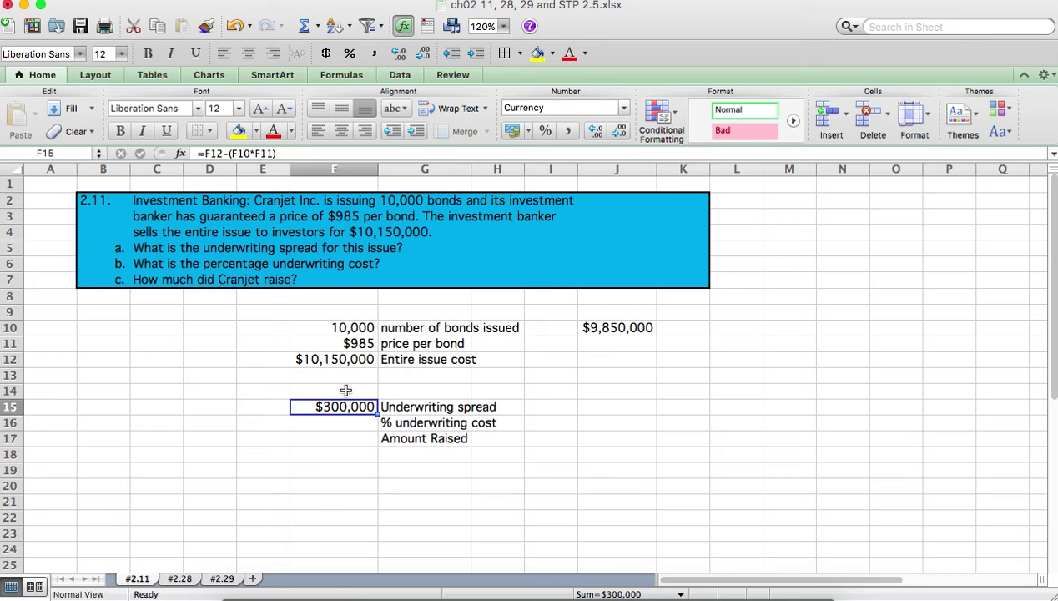
pyautogui.click(240, 133)
# - Calculate the amount raised in cell F17 with the formula =F10*F11 and fill the cell yellow
pyautogui.click(323, 422)
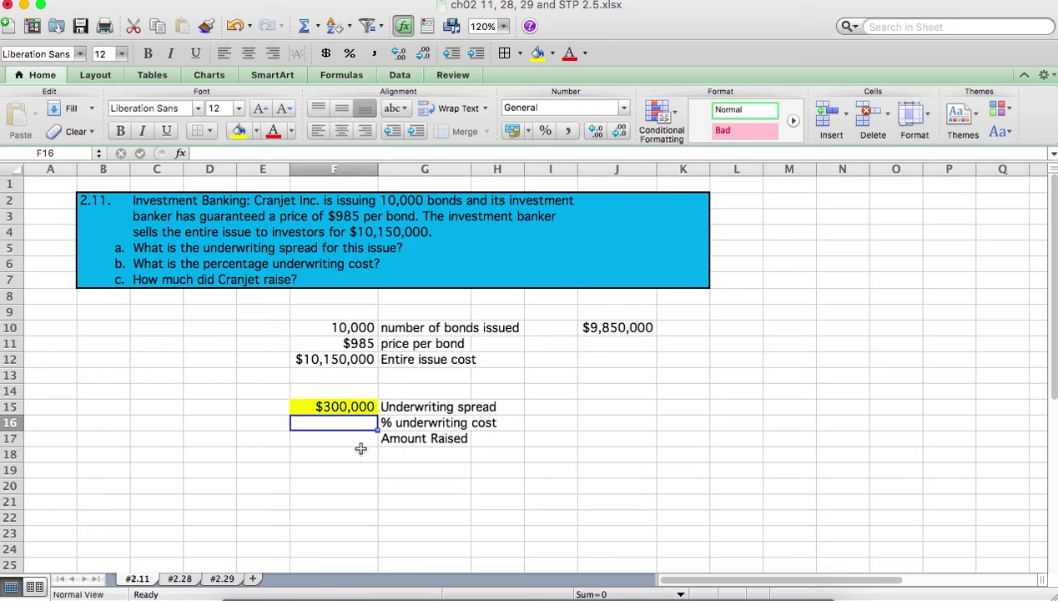
pyautogui.press('Down')
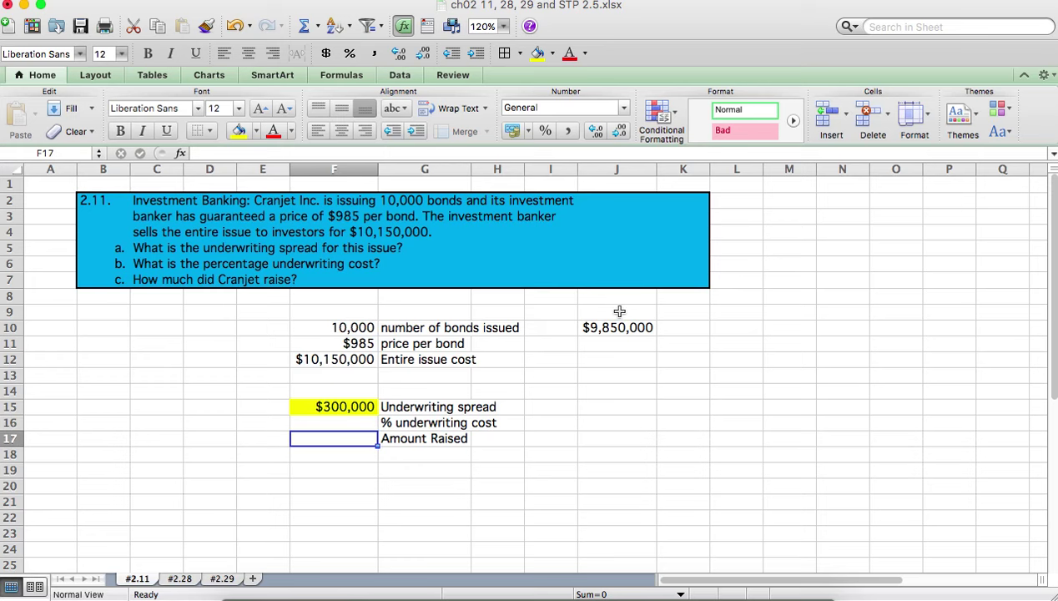
pyautogui.click(613, 327)
pyautogui.click(350, 438)
pyautogui.write('=')
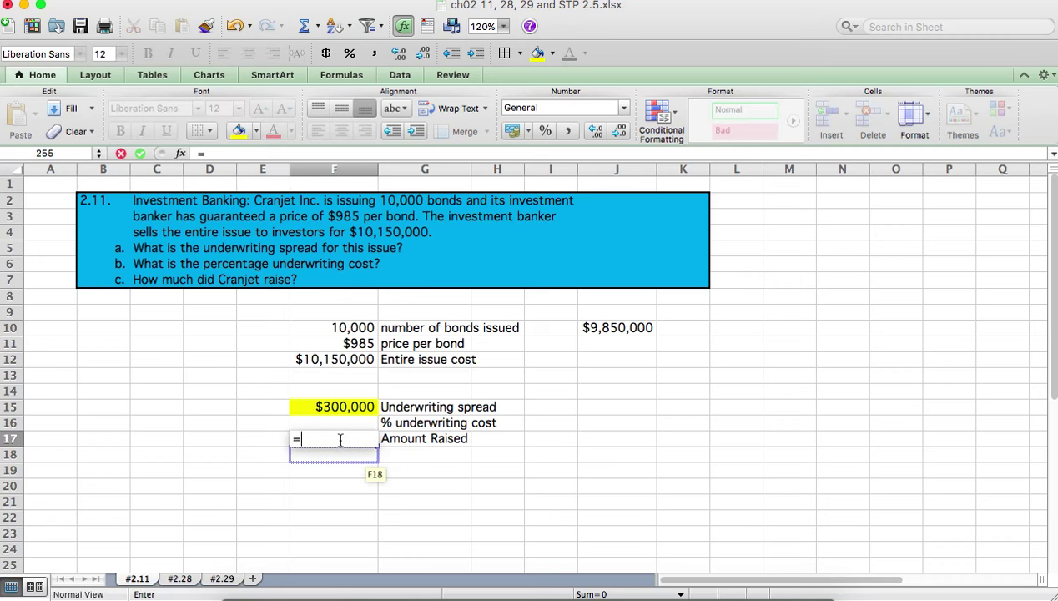
pyautogui.click(314, 334)
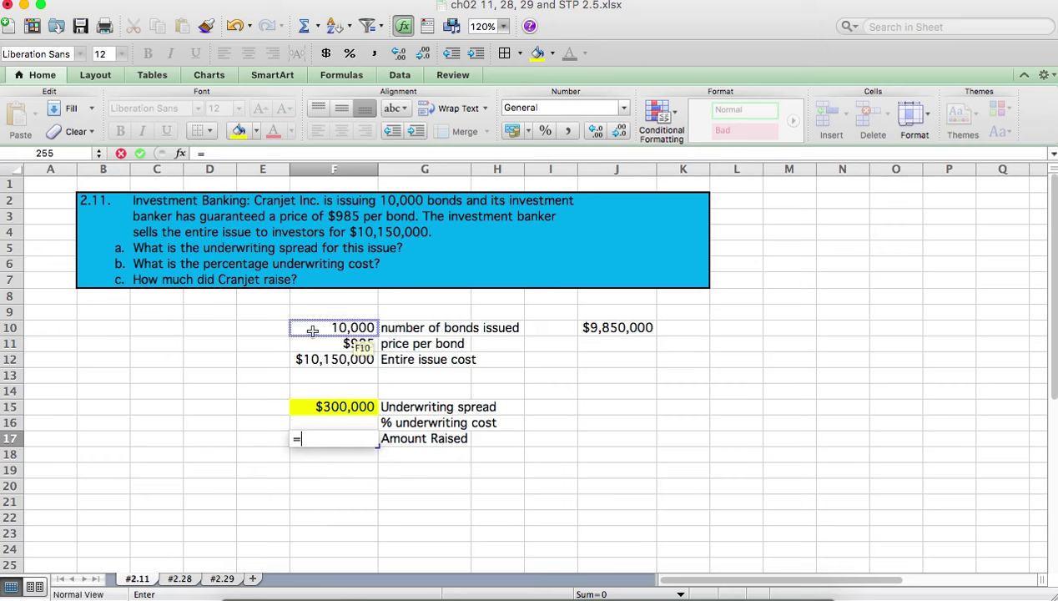
pyautogui.write('*')
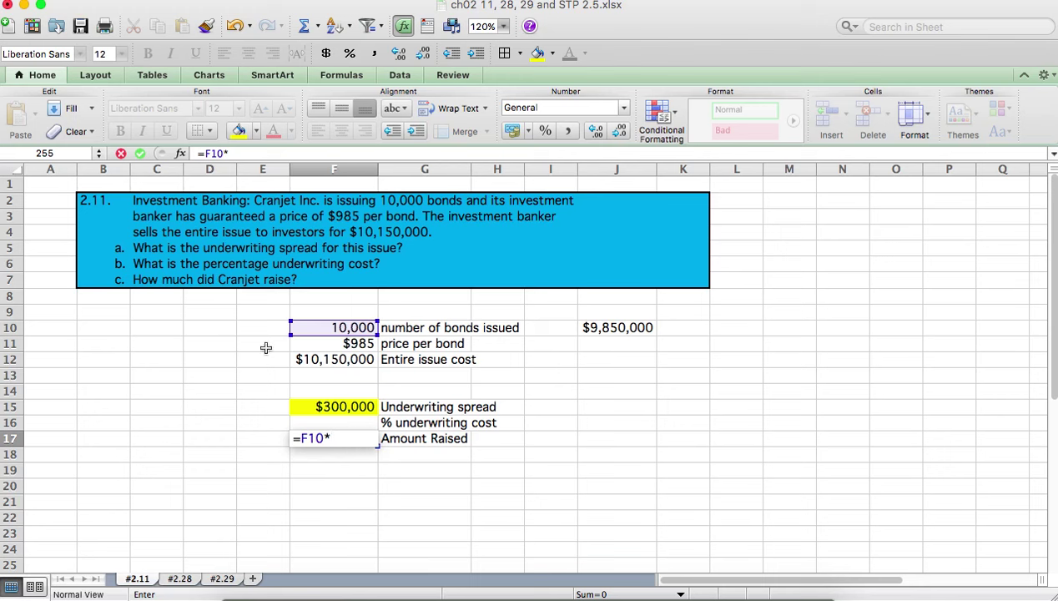
pyautogui.click(326, 344)
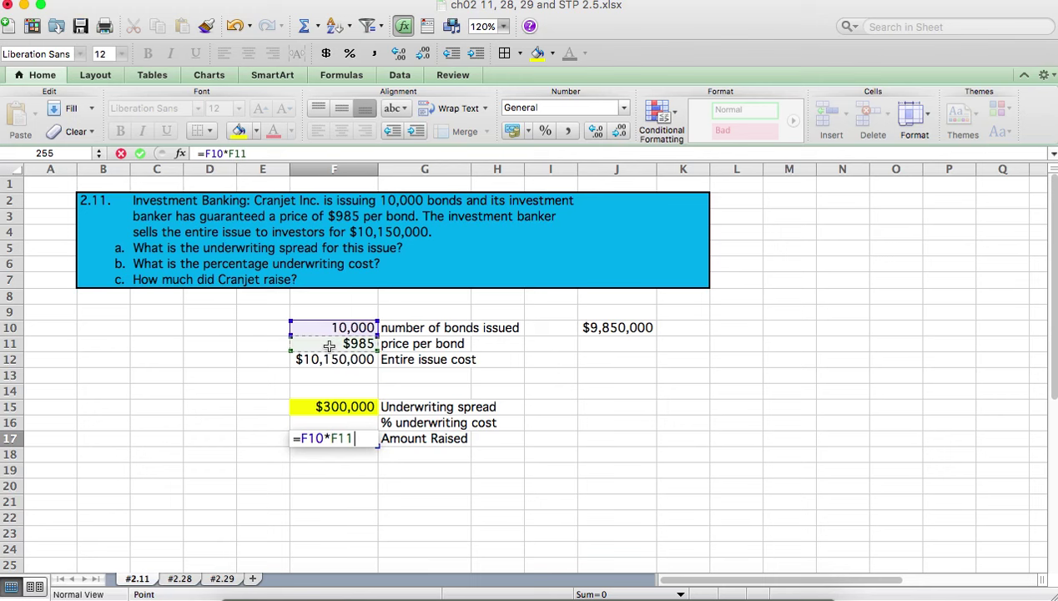
pyautogui.press('Return')
pyautogui.press('Up')
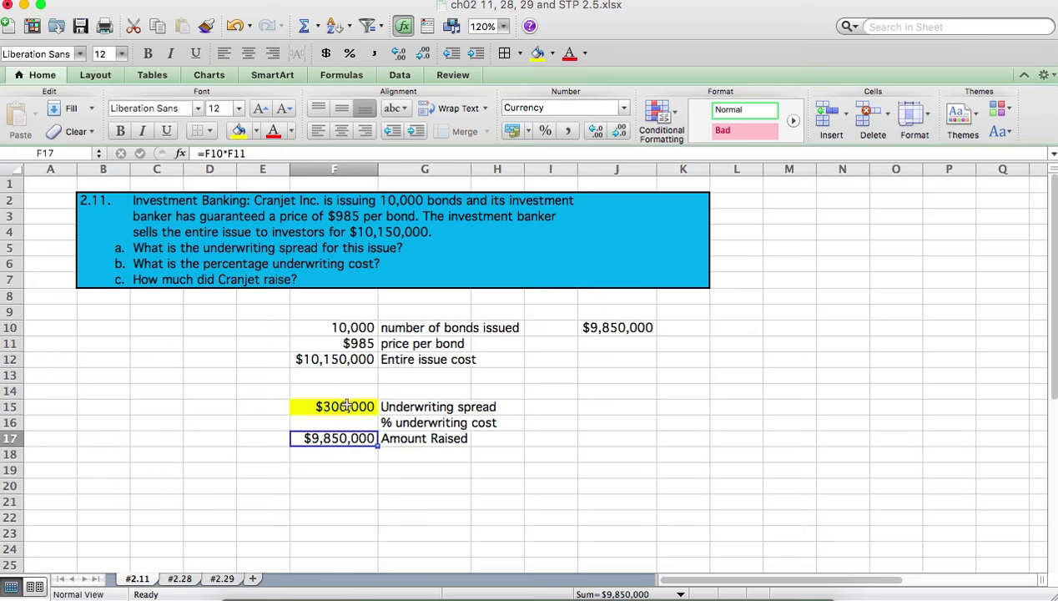
pyautogui.click(238, 136)
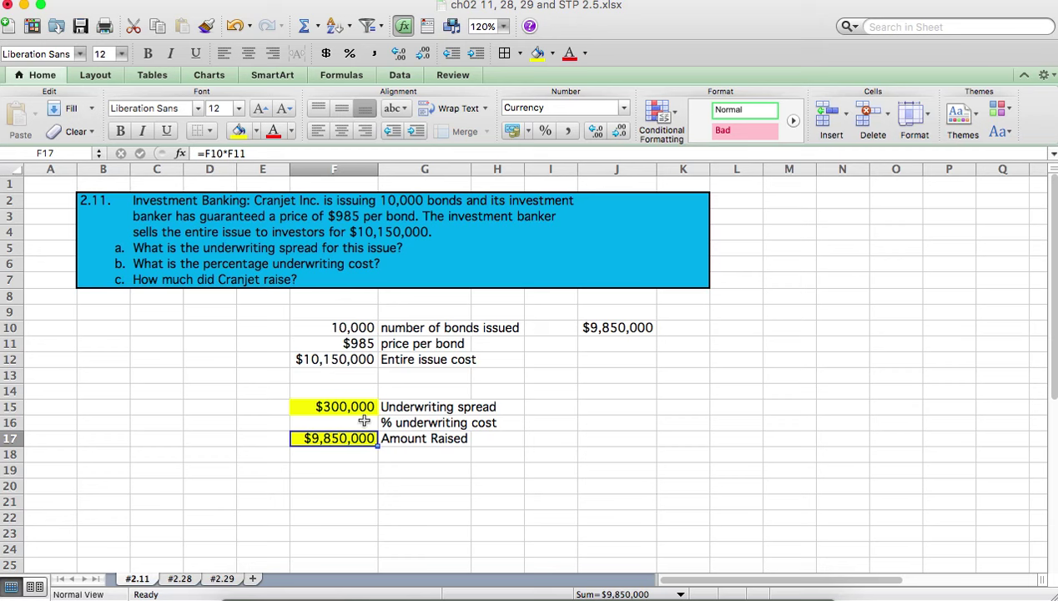
# - Calculate the percentage underwriting cost in cell F16 by dividing the spread by the amount raised, =F15/F17
pyautogui.click(354, 422)
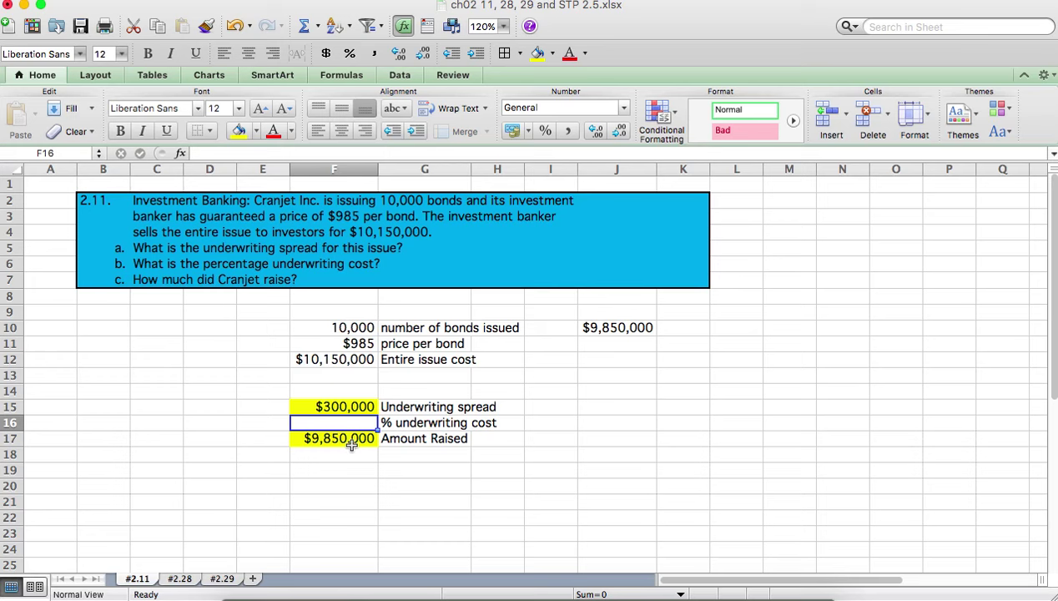
pyautogui.write('=')
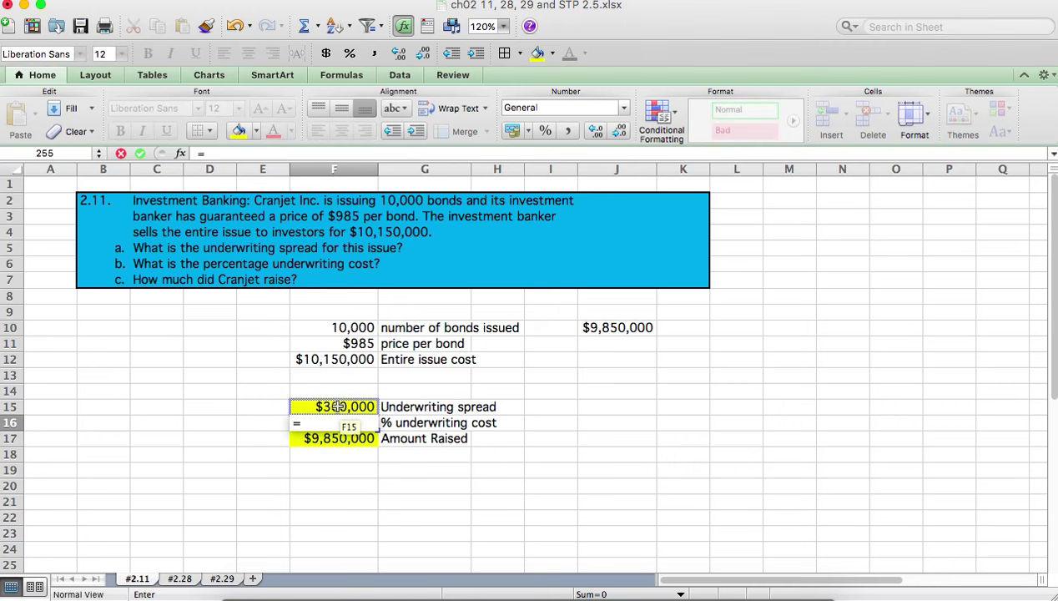
pyautogui.click(338, 407)
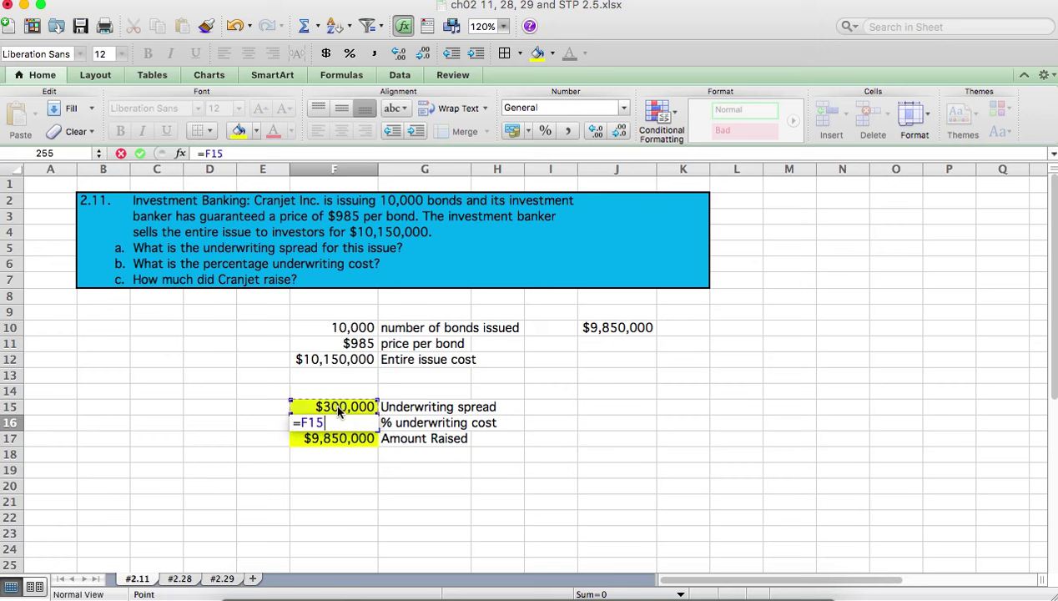
pyautogui.write('/')
pyautogui.click(338, 438)
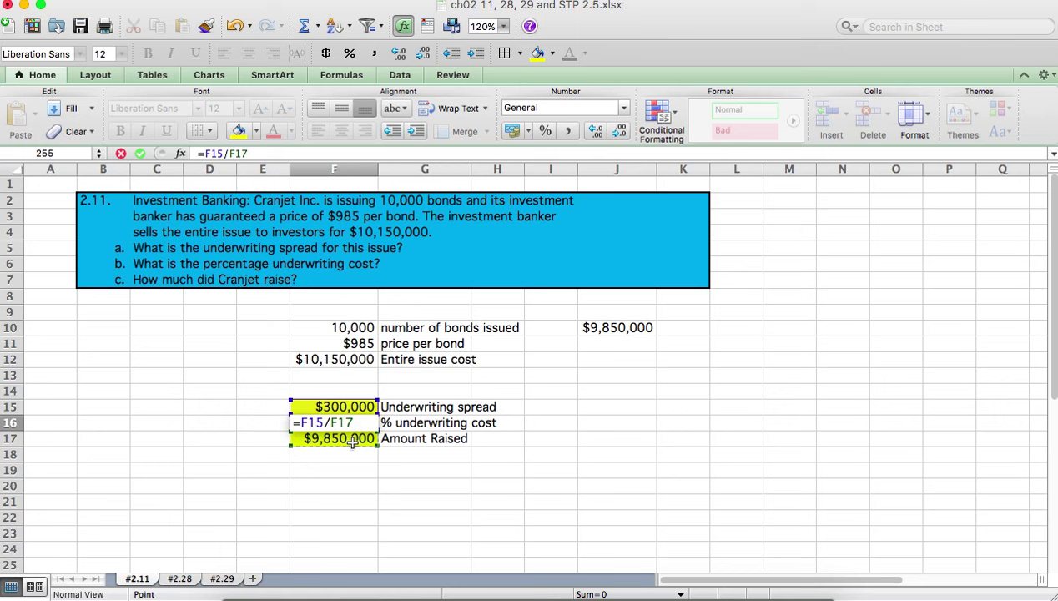
pyautogui.press('Return')
pyautogui.press('Up')
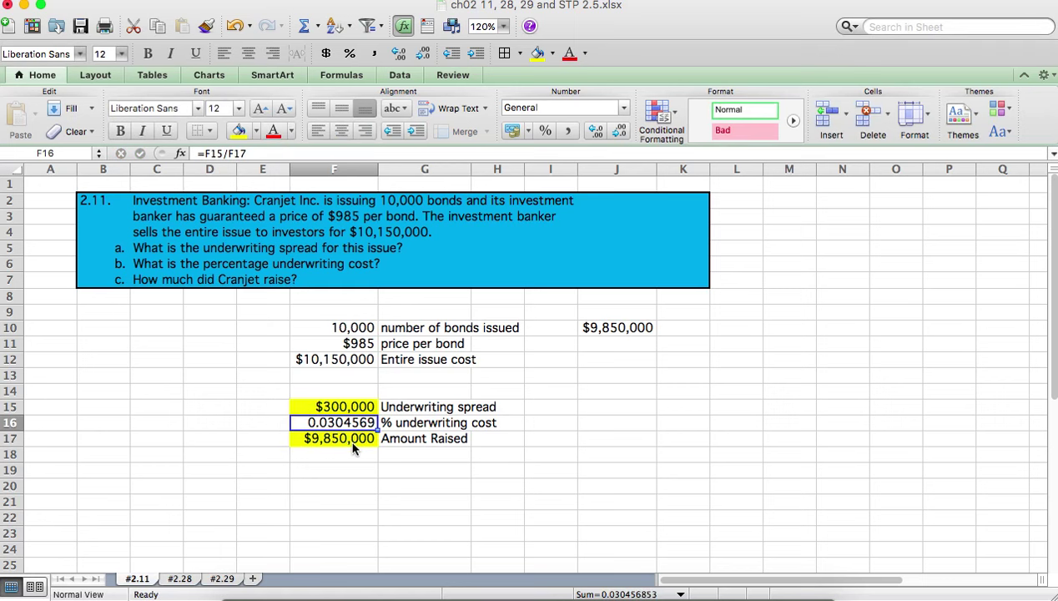
# - Format the underwriting cost in F16 as a percentage with two decimal places and fill the cell yellow
pyautogui.click(542, 135)
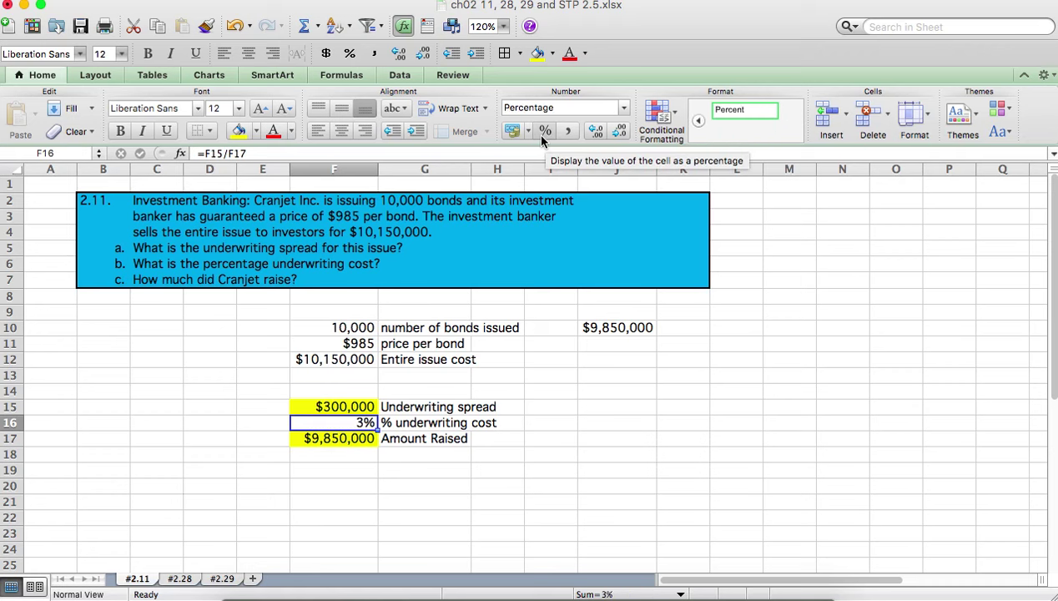
pyautogui.click(597, 135)
pyautogui.click(597, 135)
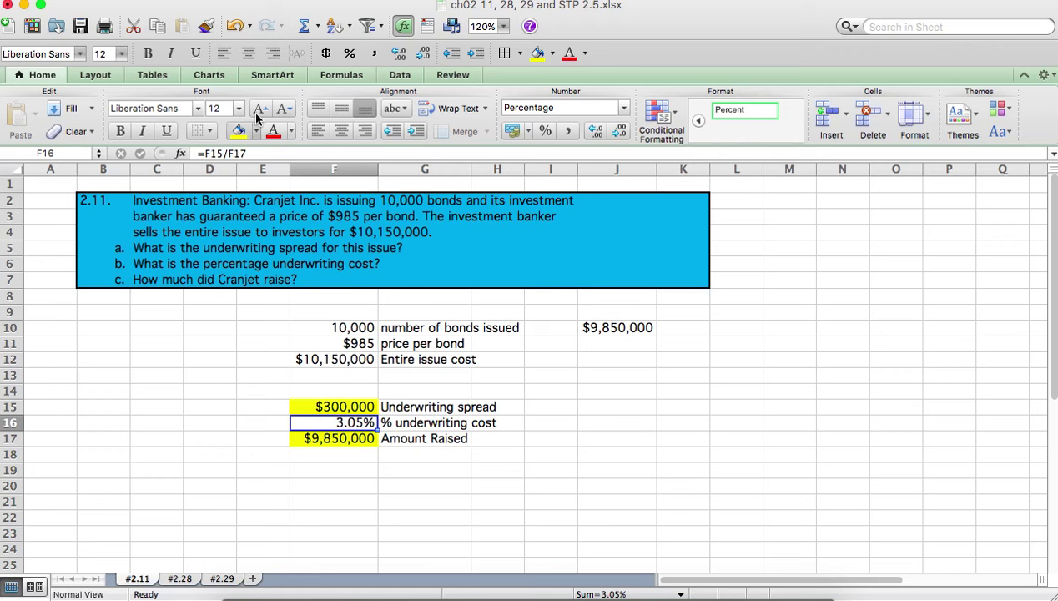
pyautogui.click(239, 131)
pyautogui.click(241, 455)
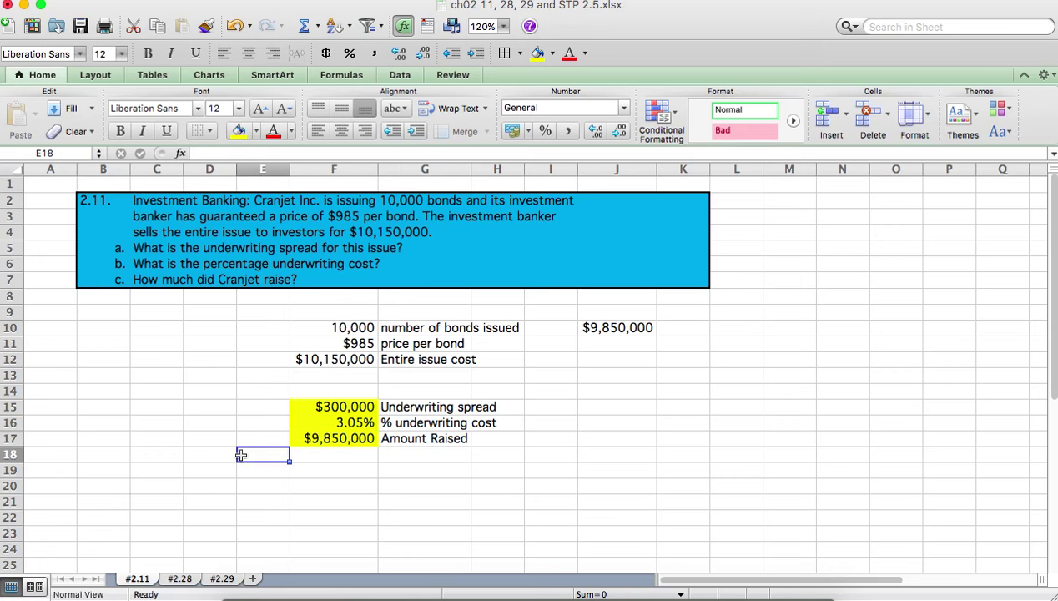
# - Switch to the #2.28 sheet and enter the borrowed amount of $500 in cell F9
pyautogui.click(179, 578)
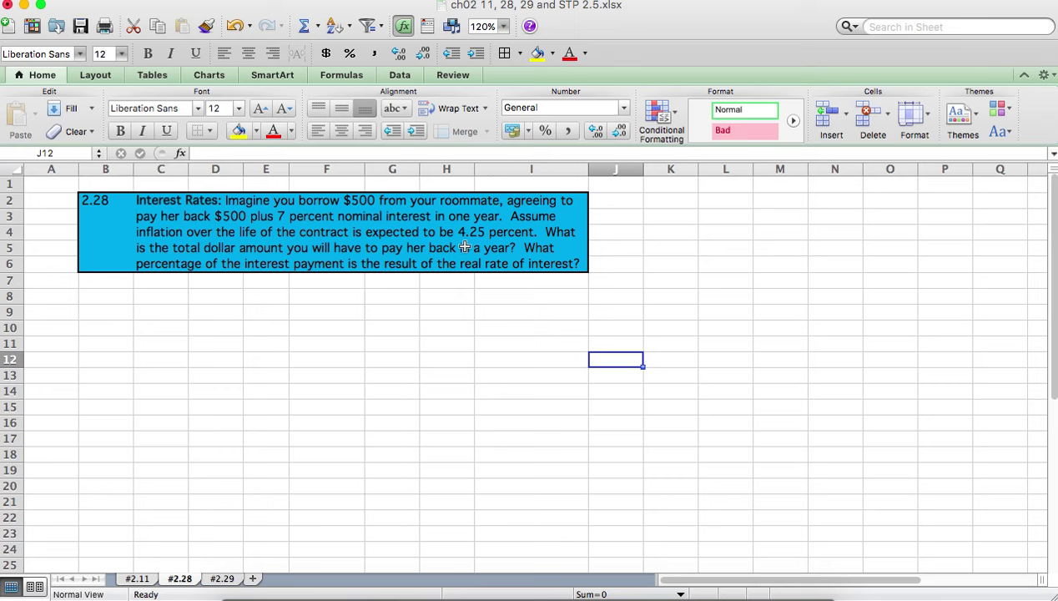
pyautogui.click(333, 310)
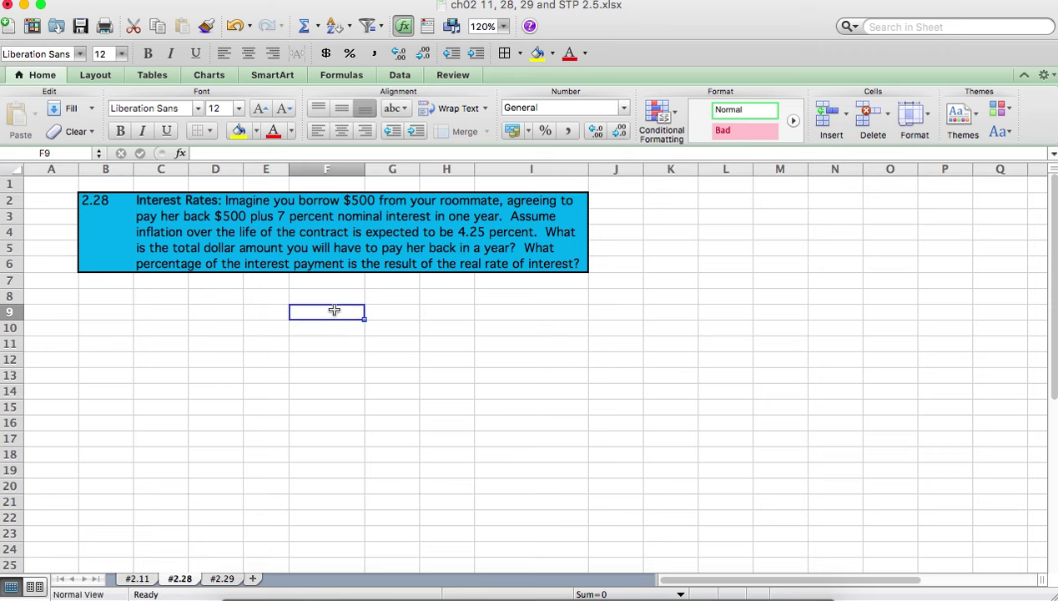
pyautogui.click(257, 310)
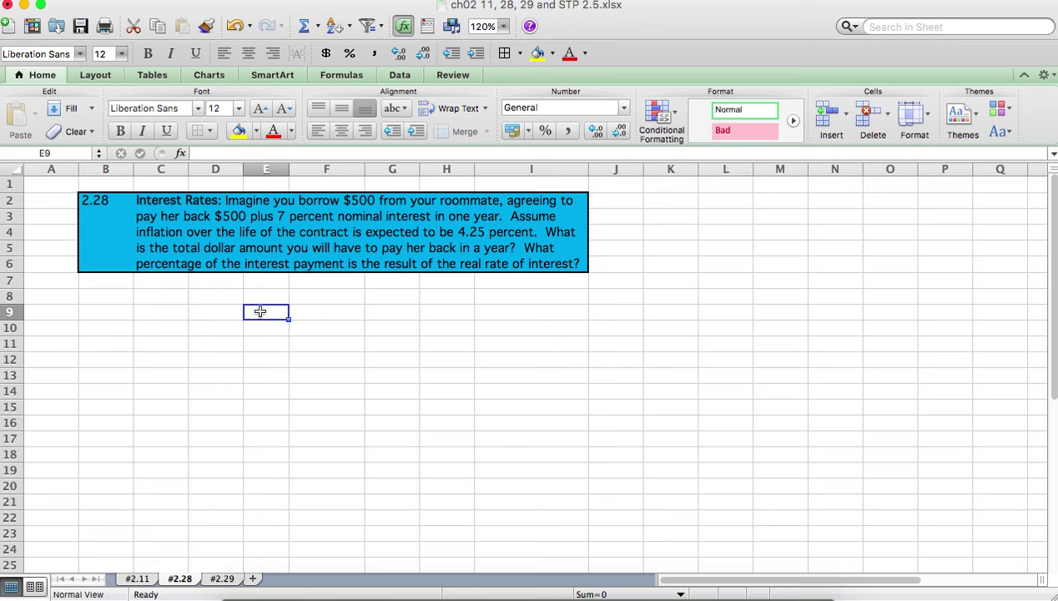
pyautogui.click(320, 309)
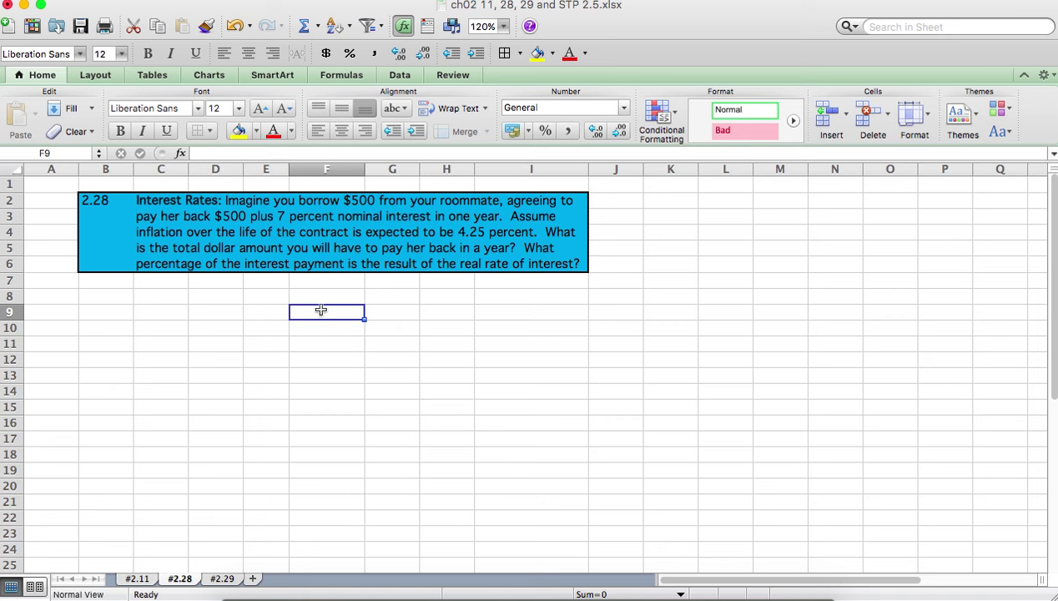
pyautogui.write('$500')
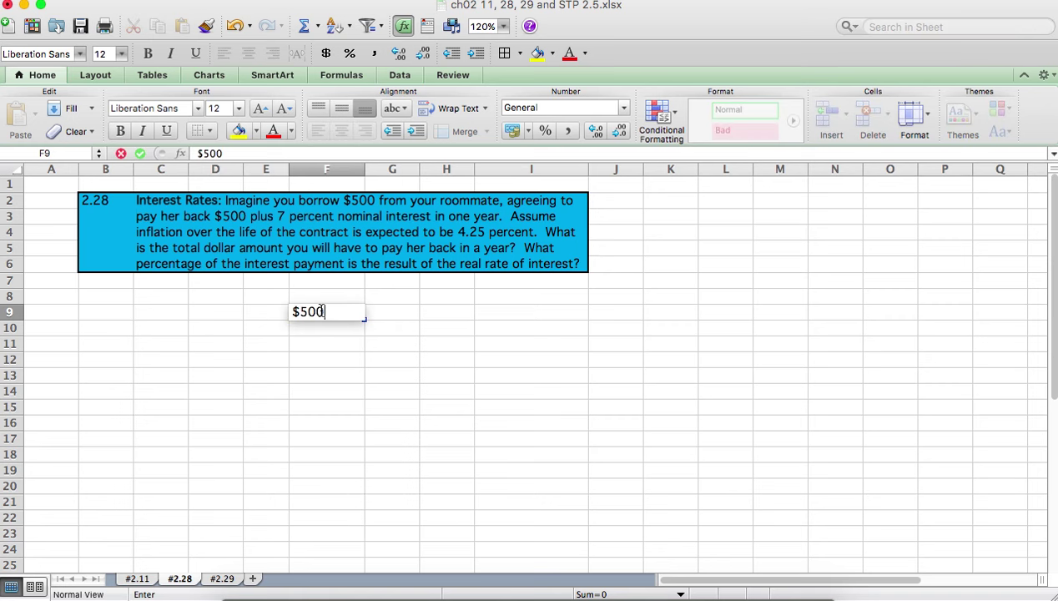
# - Label the $500 amount "borrowed from roommate" in cell G9
pyautogui.click(386, 316)
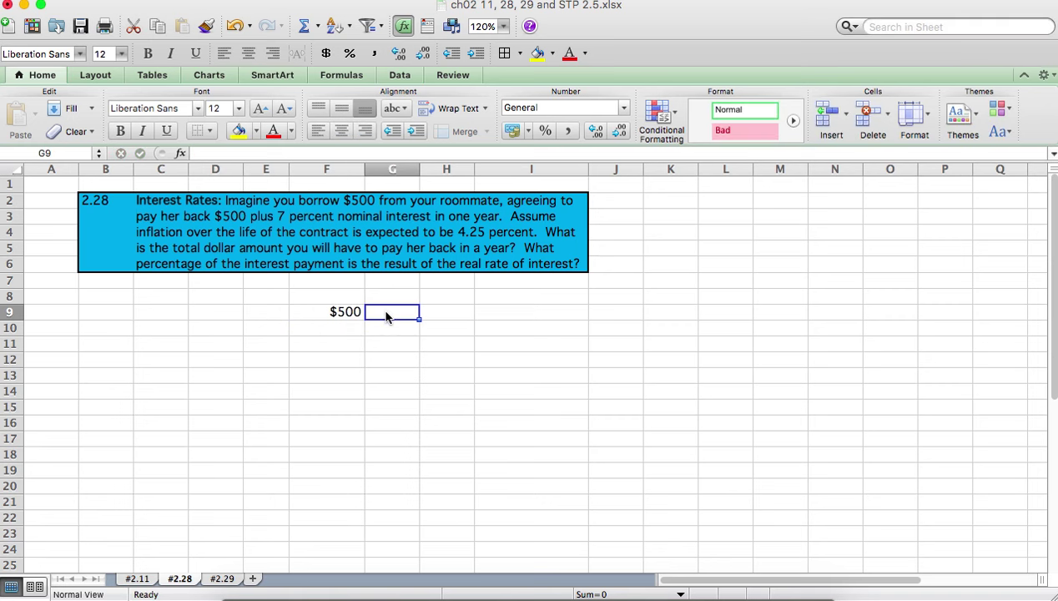
pyautogui.write('borroed')
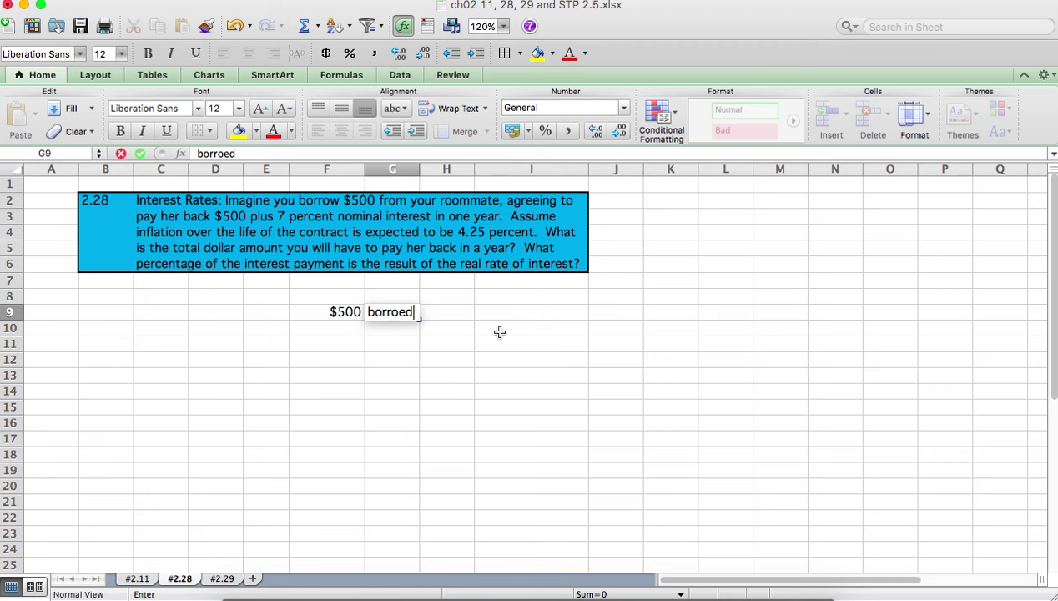
pyautogui.press('BackSpace')
pyautogui.press('BackSpace')
pyautogui.write('wed from roomm')
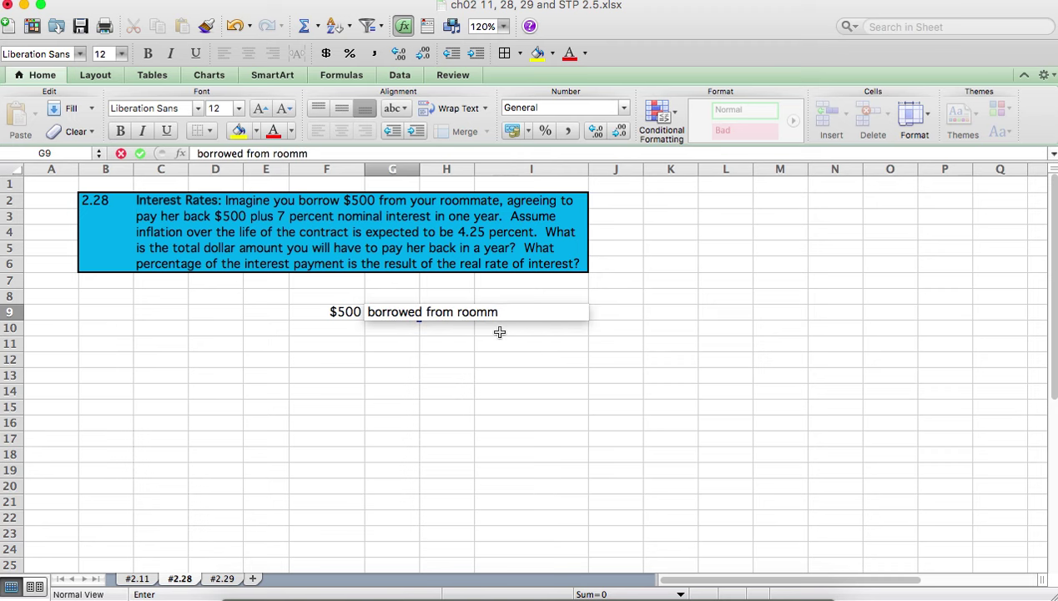
pyautogui.write('ate')
pyautogui.press('Return')
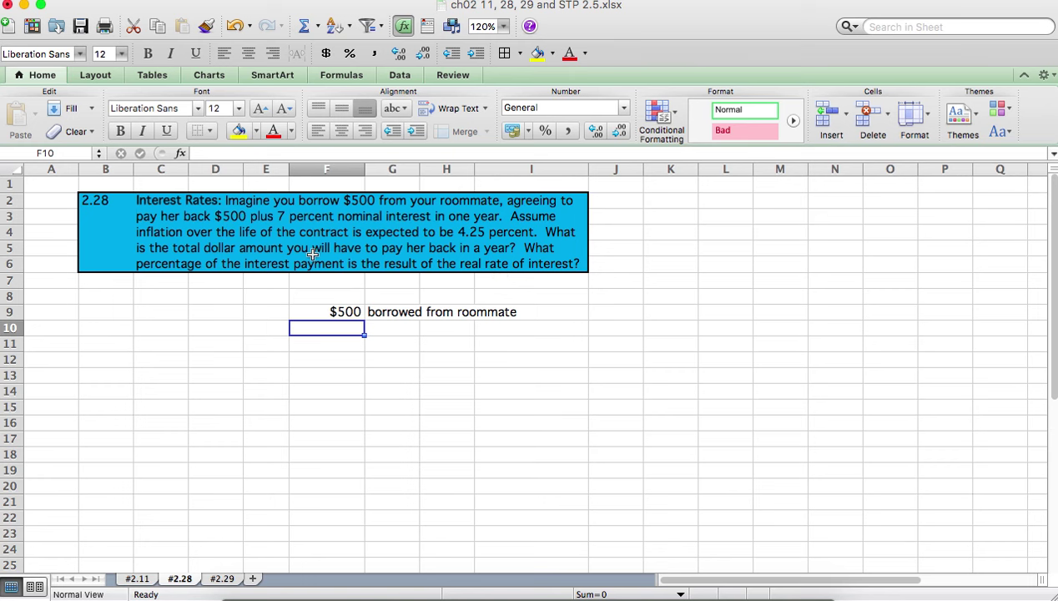
# - Enter the 7% rate in cell F10 and label it "nominal interest 1 yr" in G10
pyautogui.write('7%')
pyautogui.press('Tab')
pyautogui.write('n')
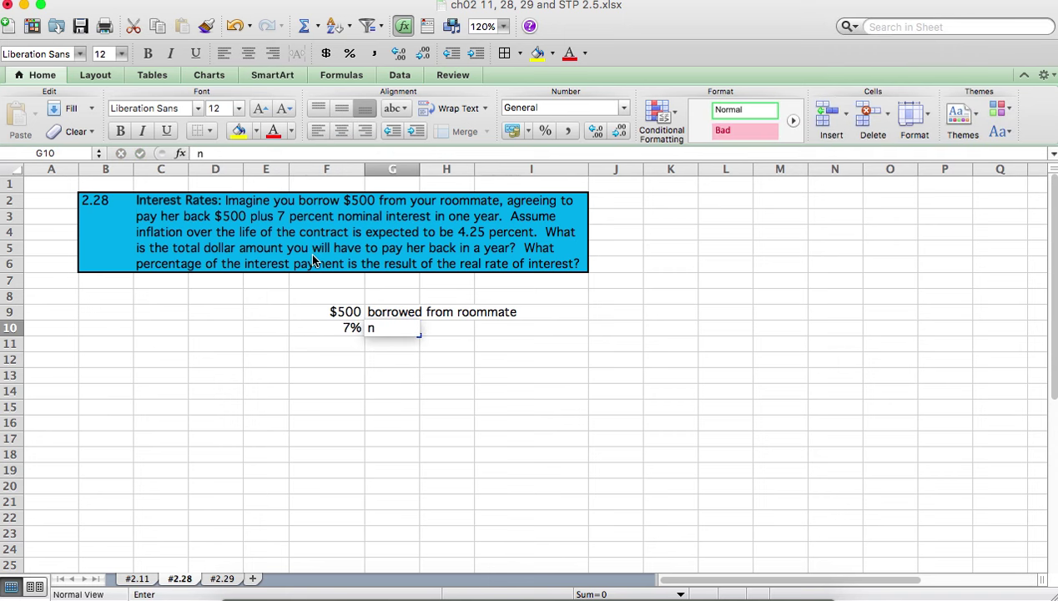
pyautogui.write('ominal interest')
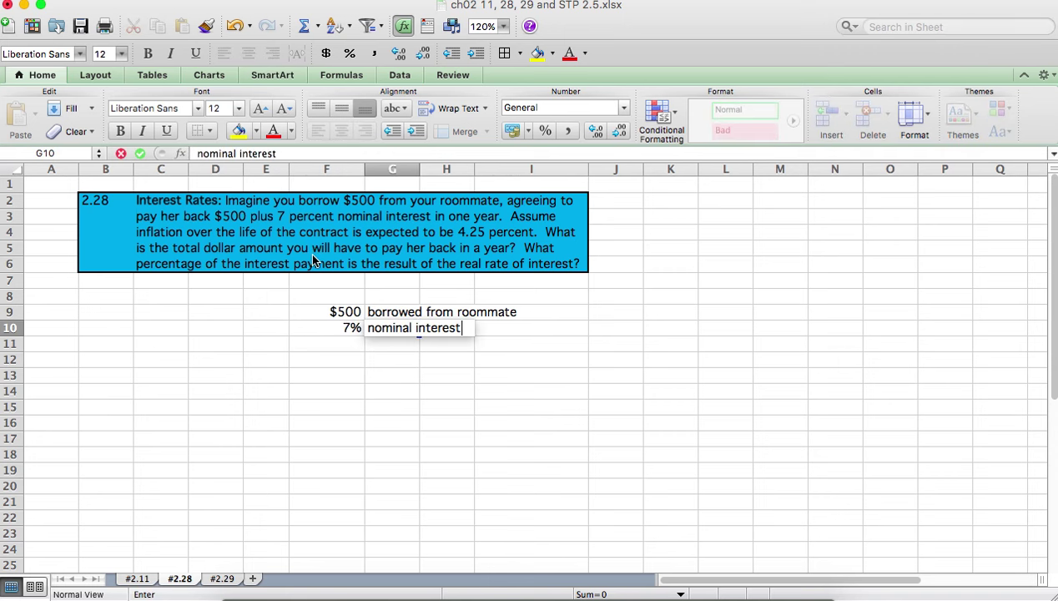
pyautogui.write(' 1 yr')
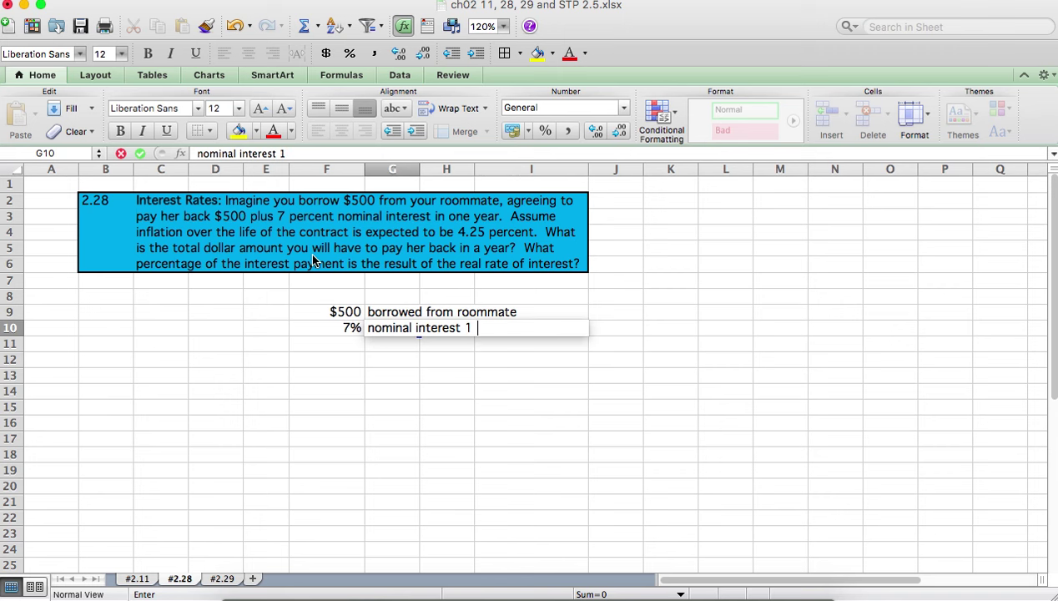
pyautogui.press('Return')
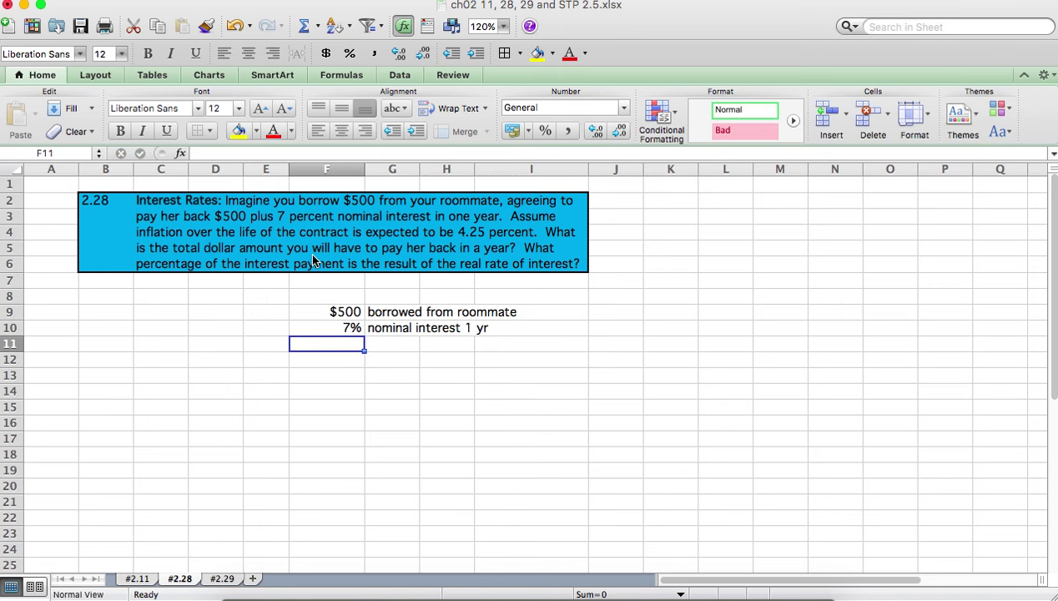
# - Enter the loan term of 1 in cell F11 and label it "year" in G11
pyautogui.write('1')
pyautogui.press('Tab')
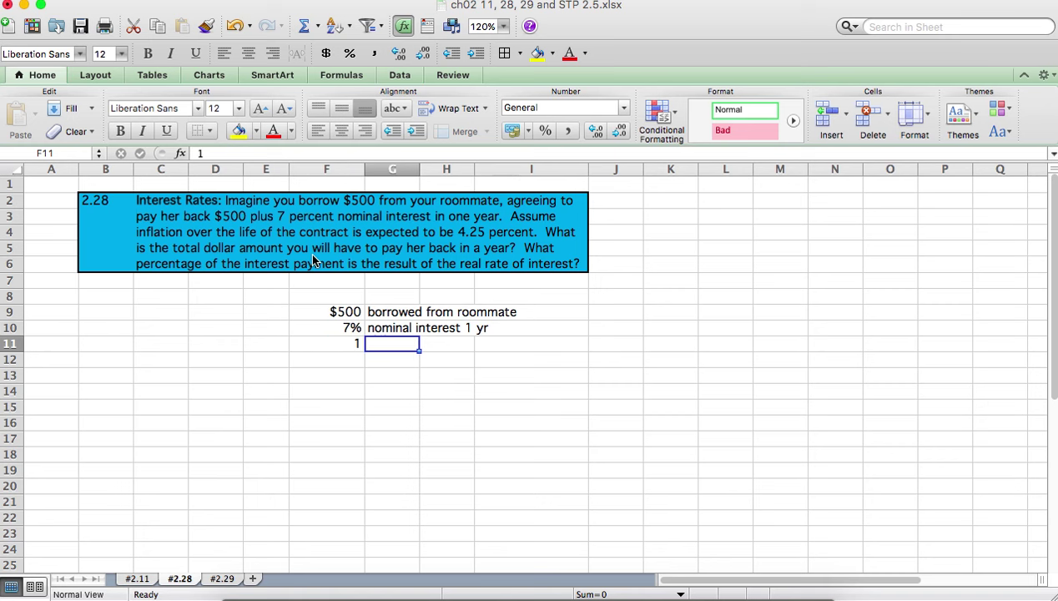
pyautogui.write('year')
pyautogui.press('Return')
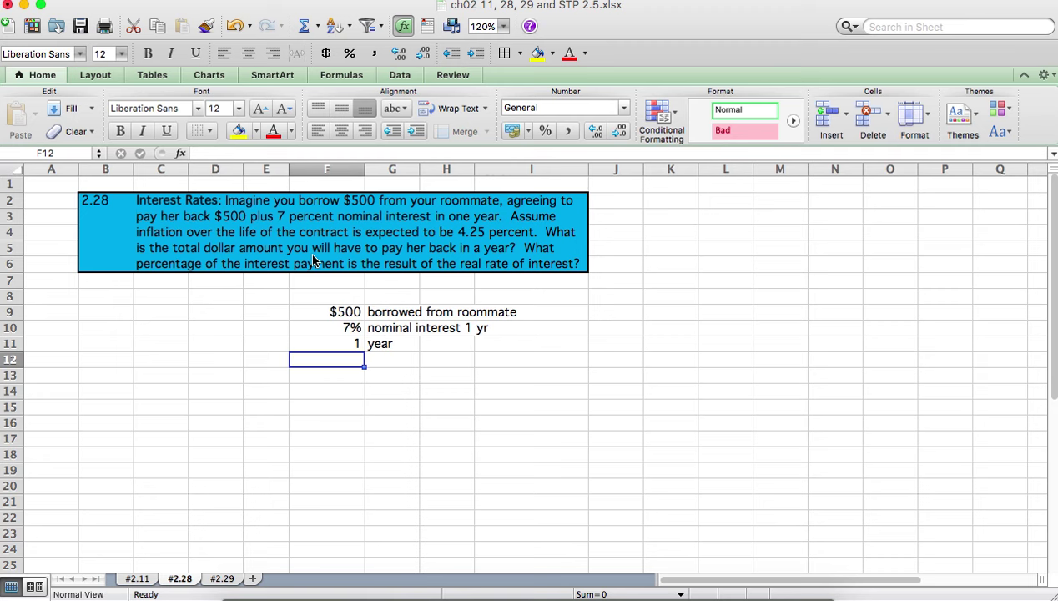
# - Enter 4.25% in cell F12 and label it "expected inflation" in G12
pyautogui.write('4')
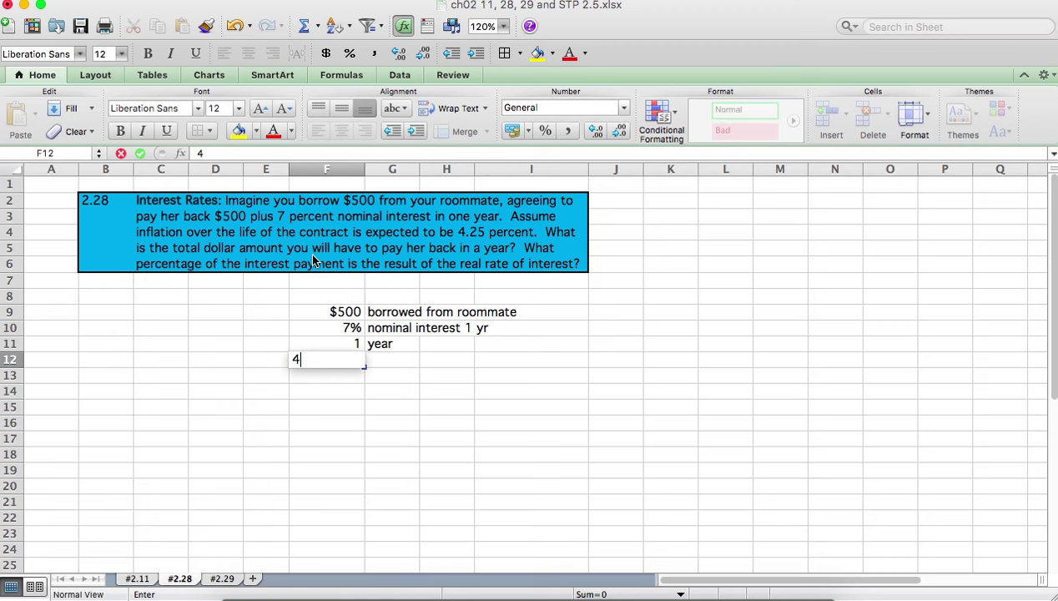
pyautogui.write('.25%')
pyautogui.press('Tab')
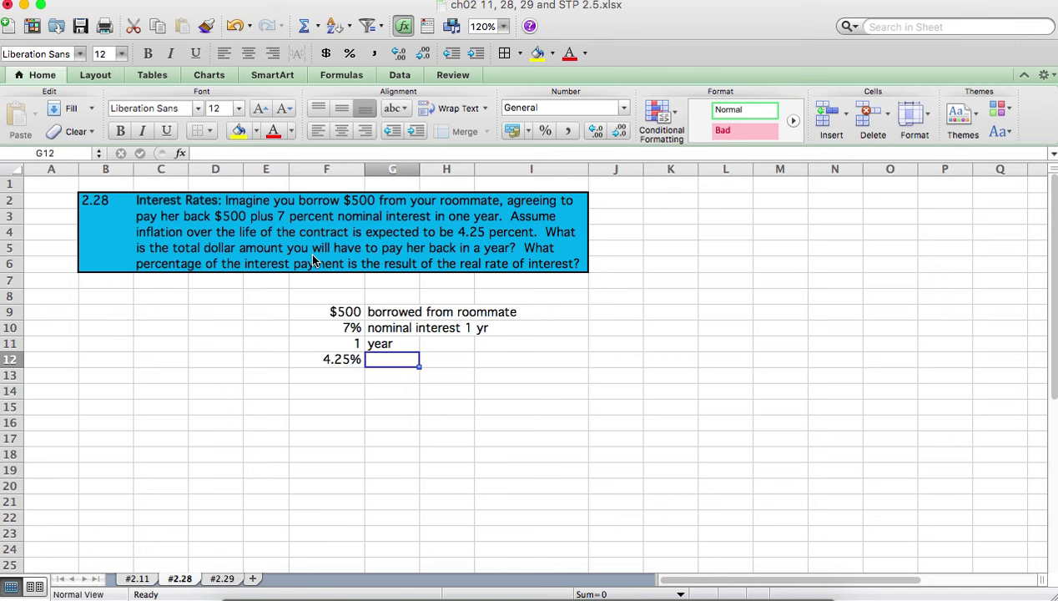
pyautogui.write('in')
pyautogui.press('BackSpace')
pyautogui.press('BackSpace')
pyautogui.write('expected')
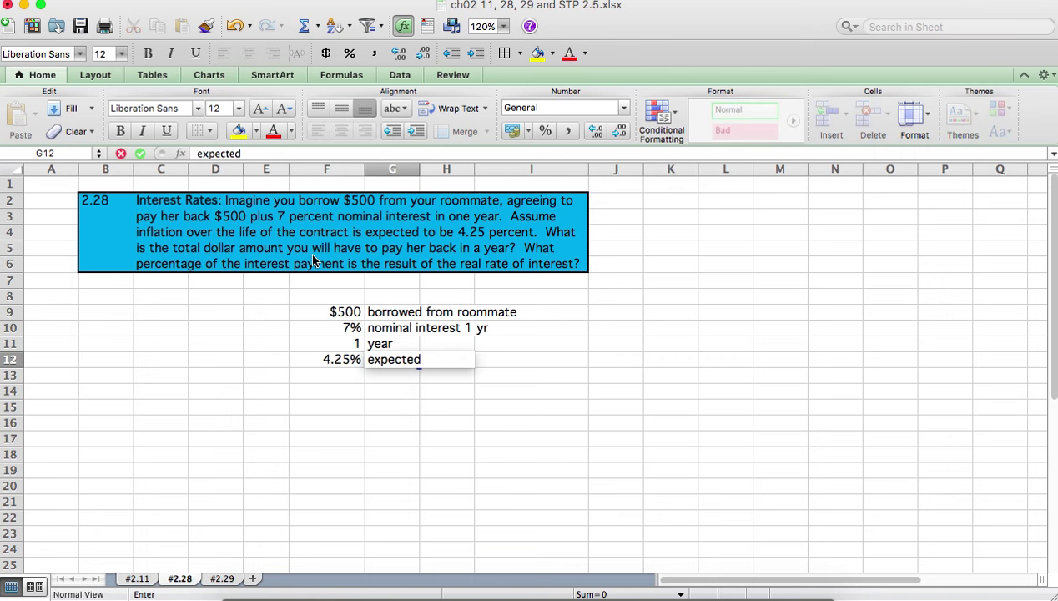
pyautogui.write(' inflation')
pyautogui.press('Return')
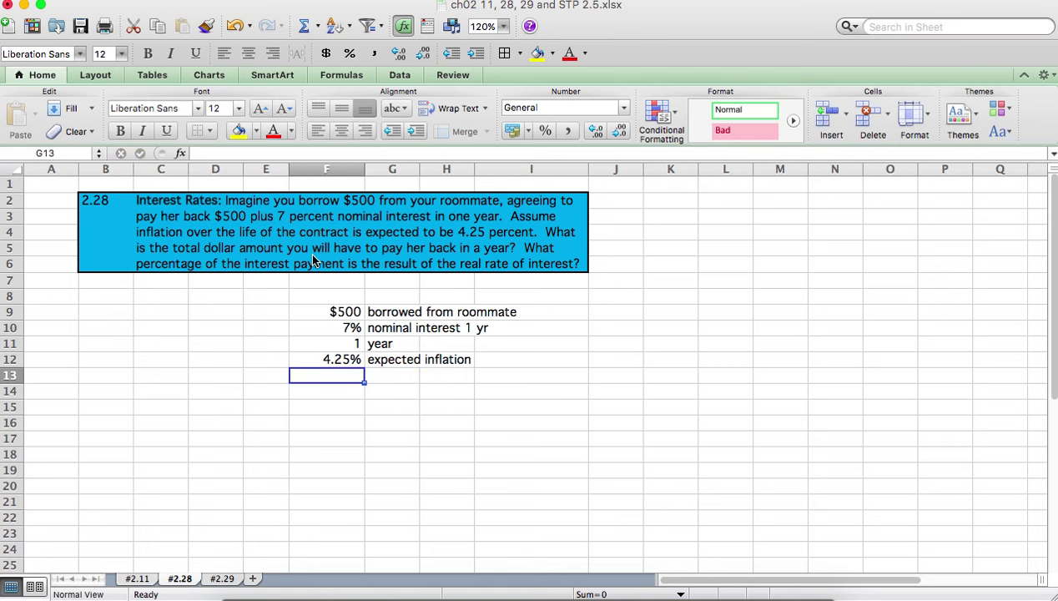
# - Add the label "amt to pay back in 1 year" in cell G15, leaving a gap below the given data
pyautogui.press('Down')
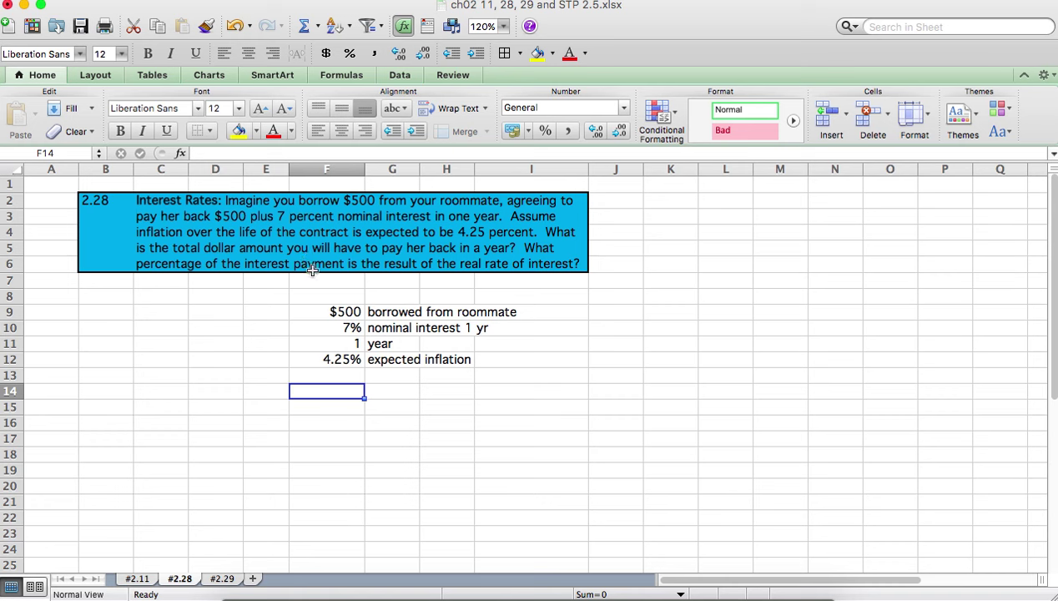
pyautogui.press('Right')
pyautogui.press('Down')
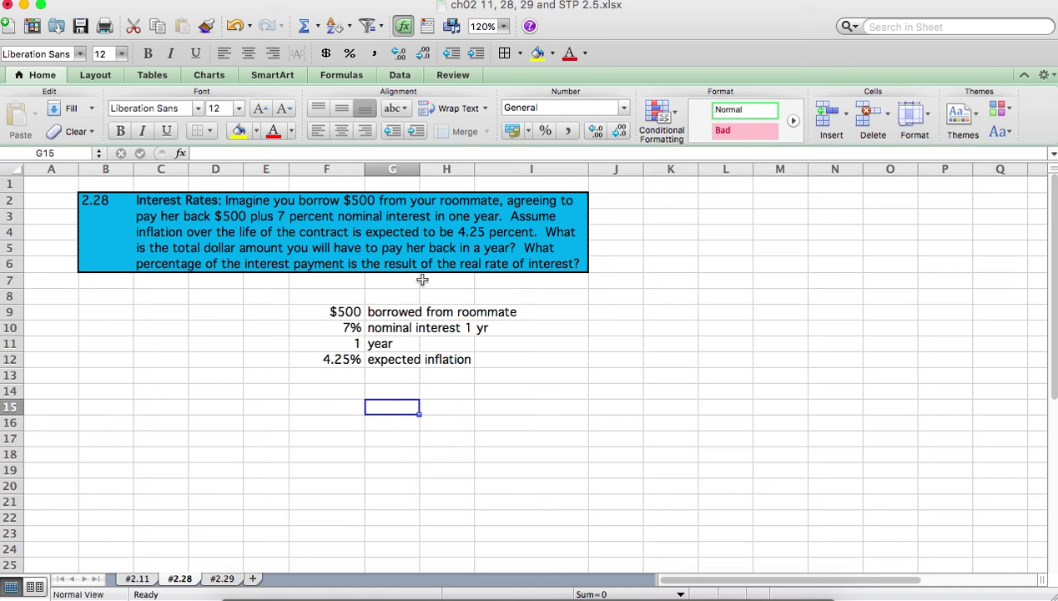
pyautogui.write('amt t')
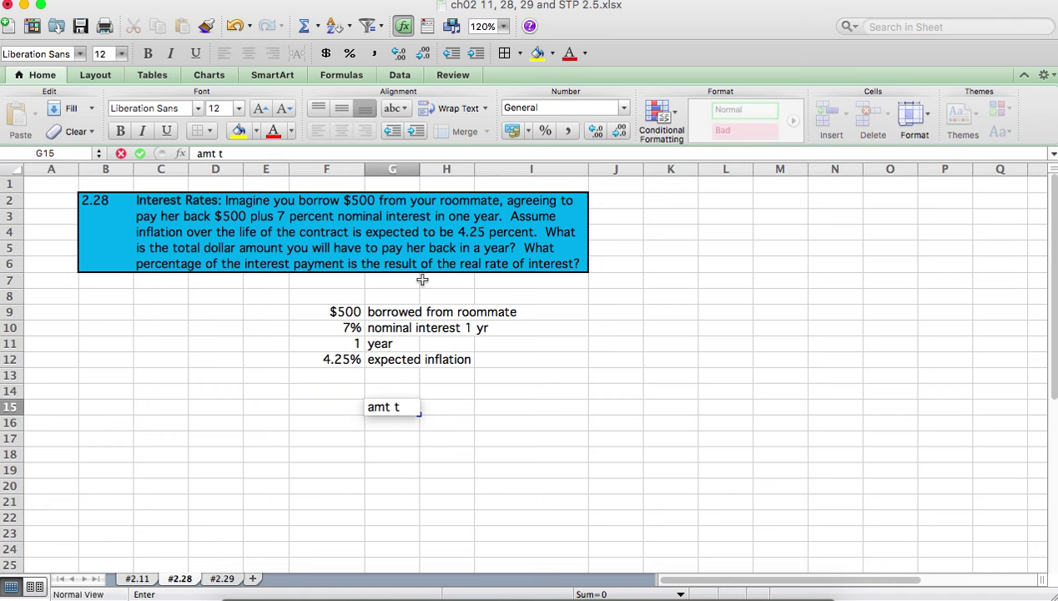
pyautogui.write('o pay back in 1 year')
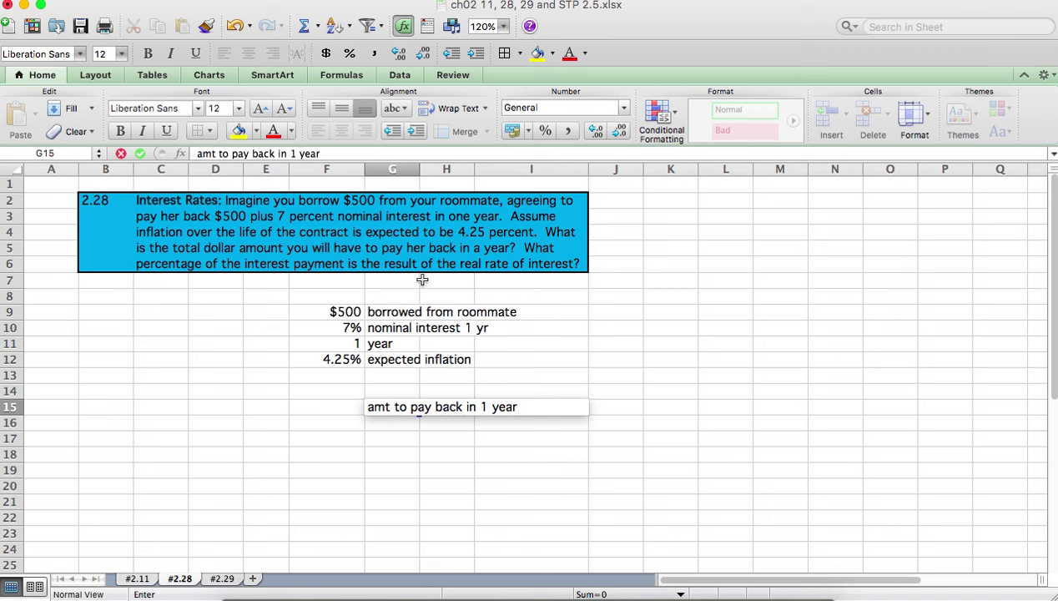
pyautogui.press('Left')
# - Add the label "real" rate of interest in cell G16, with the word real in quotation marks
pyautogui.press('Down')
pyautogui.press('Right')
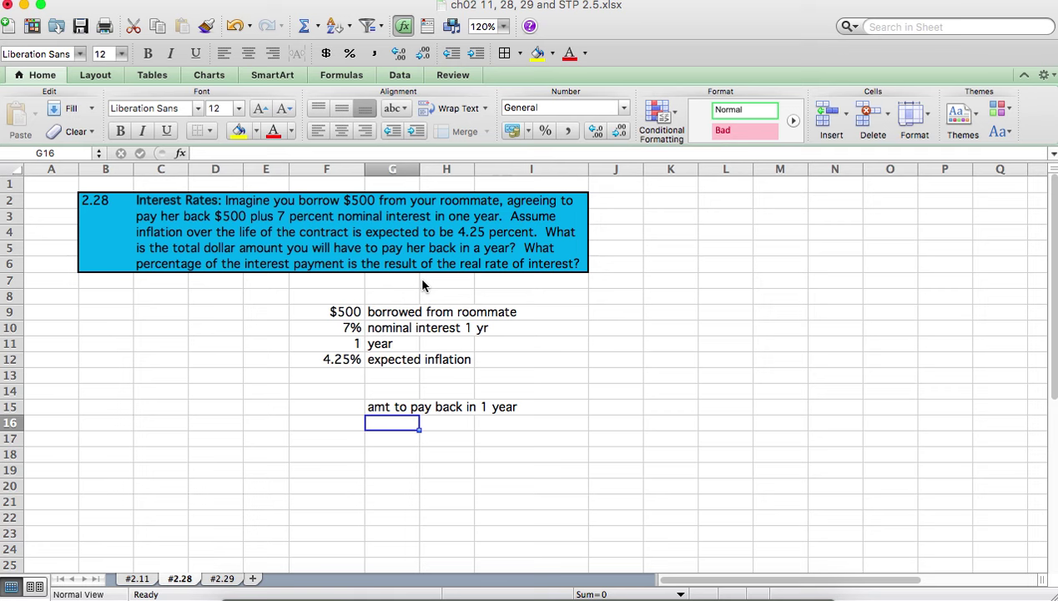
pyautogui.write('"r')
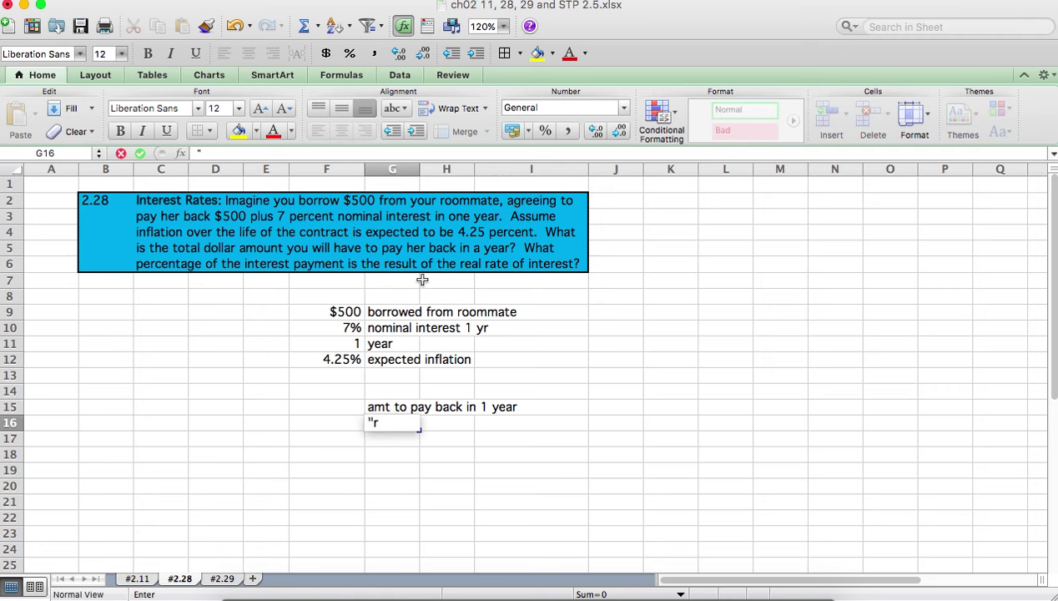
pyautogui.write('eal" rate')
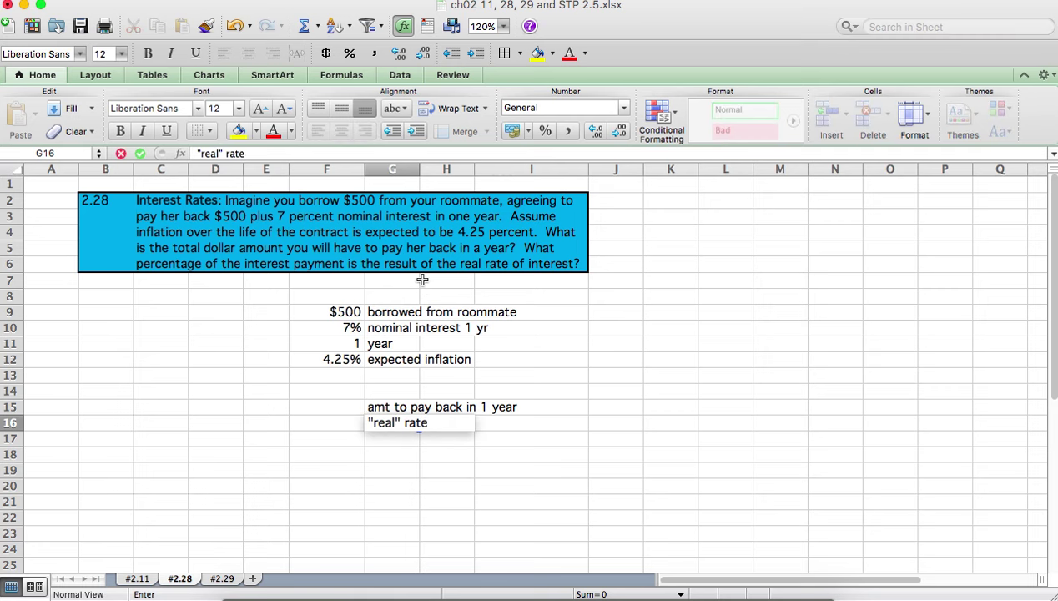
pyautogui.write(' of interest')
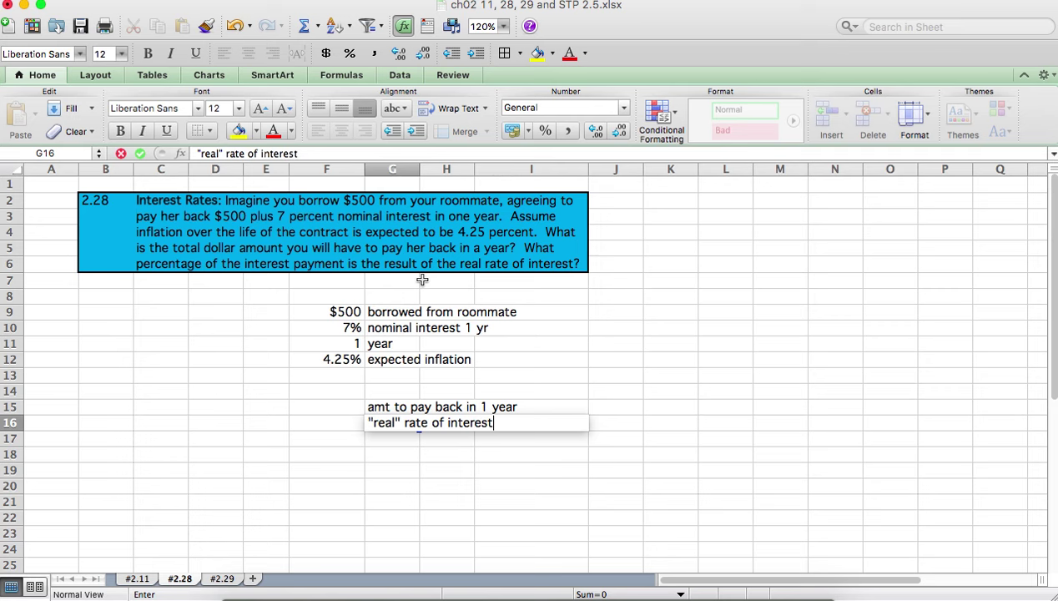
pyautogui.press('Return')
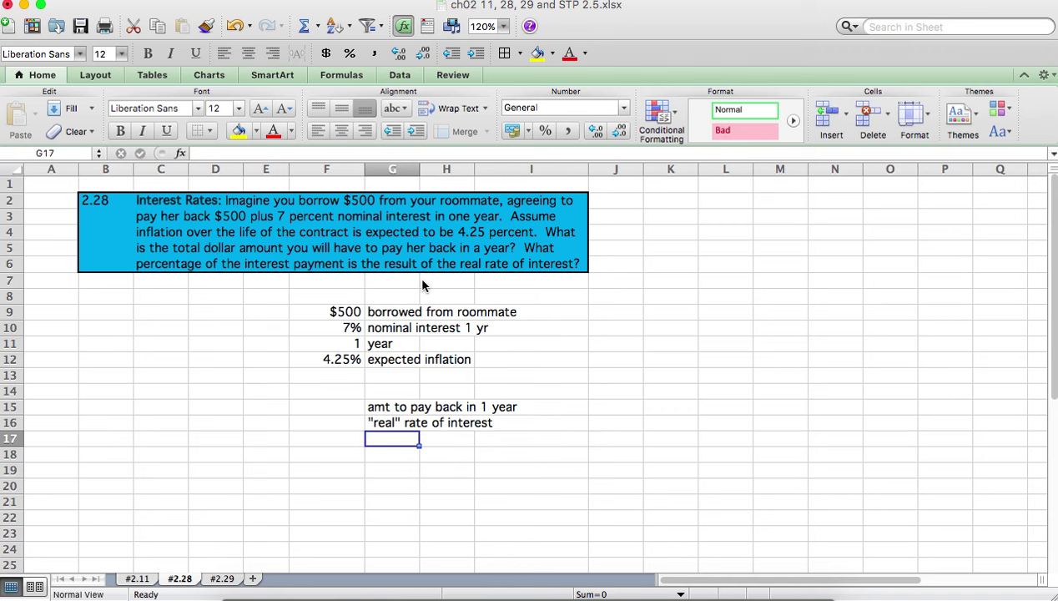
# - Add the label "% of intrest pmt result of real rate of int." in cell G17
pyautogui.write('%')
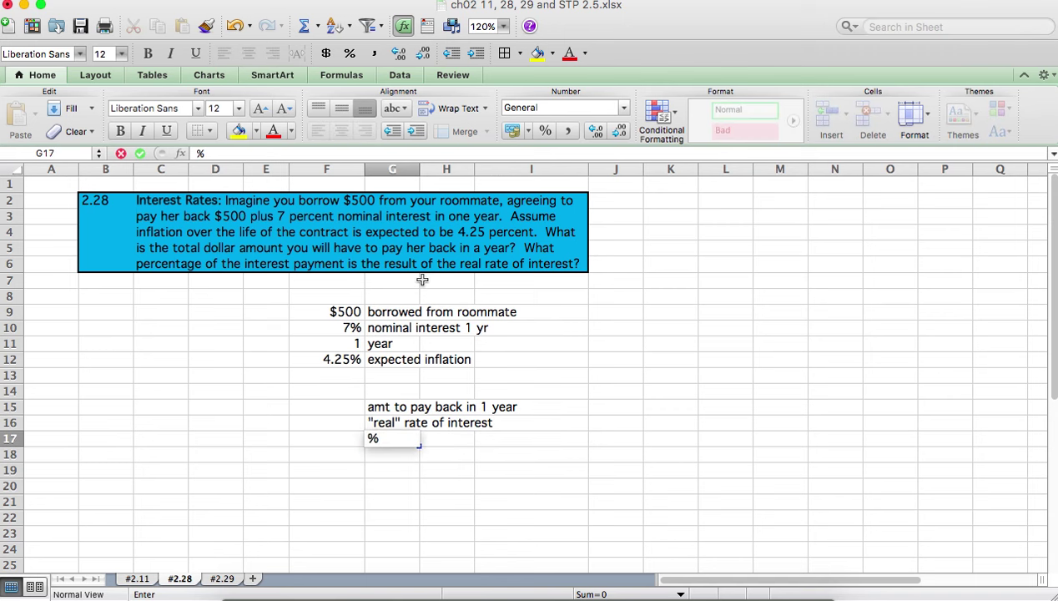
pyautogui.write(' of intrest')
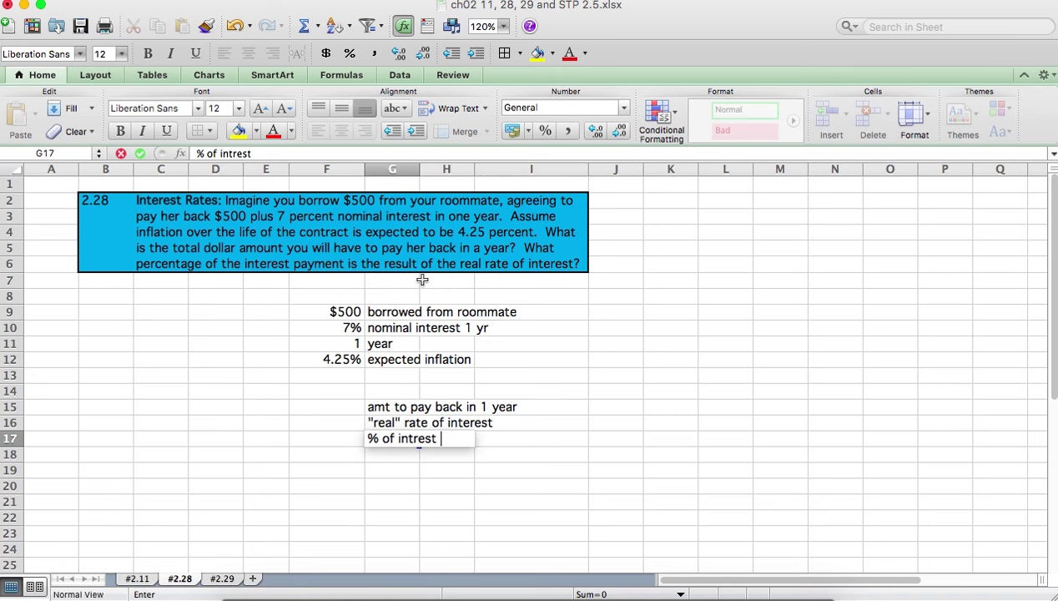
pyautogui.write(' pmt due')
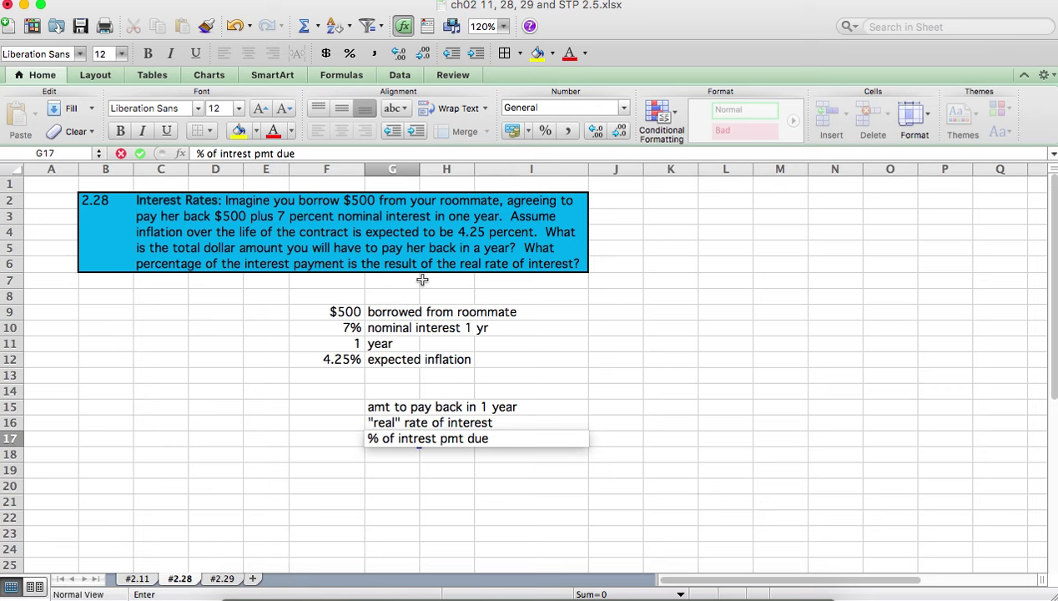
pyautogui.press('BackSpace')
pyautogui.press('BackSpace')
pyautogui.press('BackSpace')
pyautogui.write('result of rea')
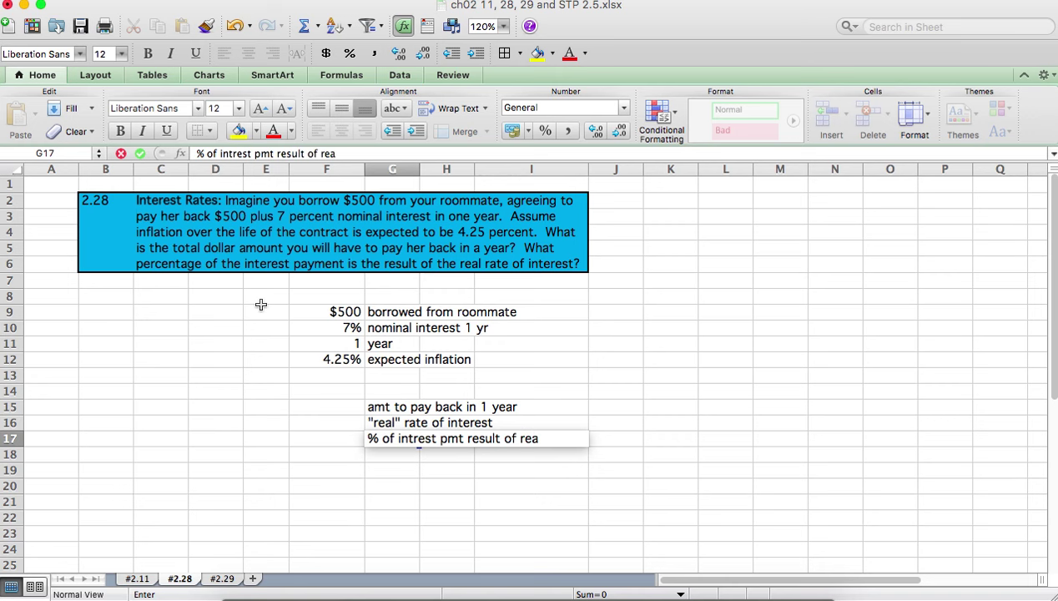
pyautogui.write('l rate of int.')
pyautogui.press('Left')
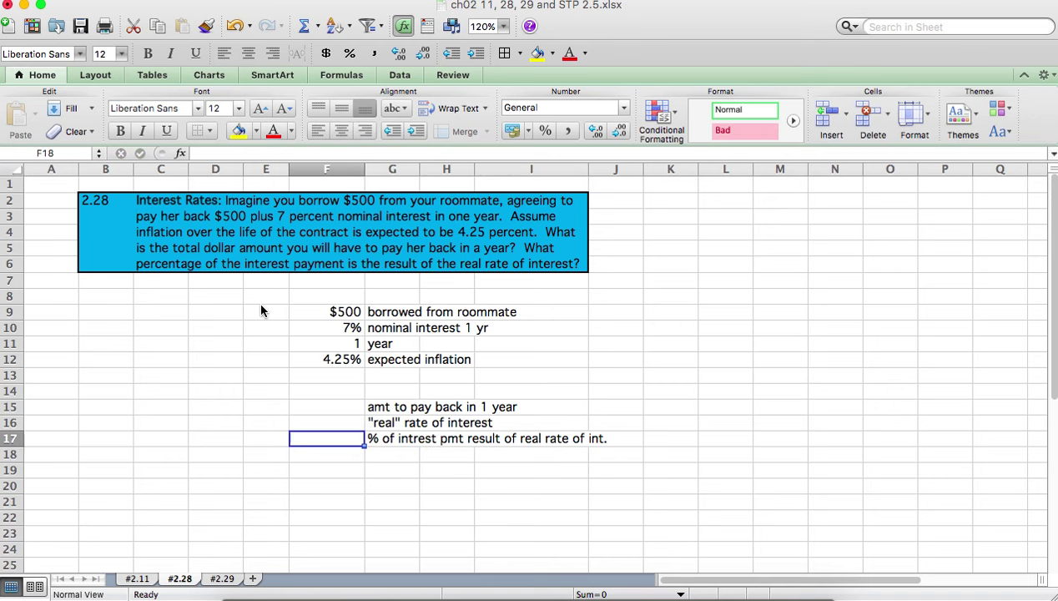
# - Calculate the repayment amount in cell F15 from the borrowed amount and the nominal interest rate, =F9*(1+F10)
pyautogui.press('Up')
pyautogui.press('Up')
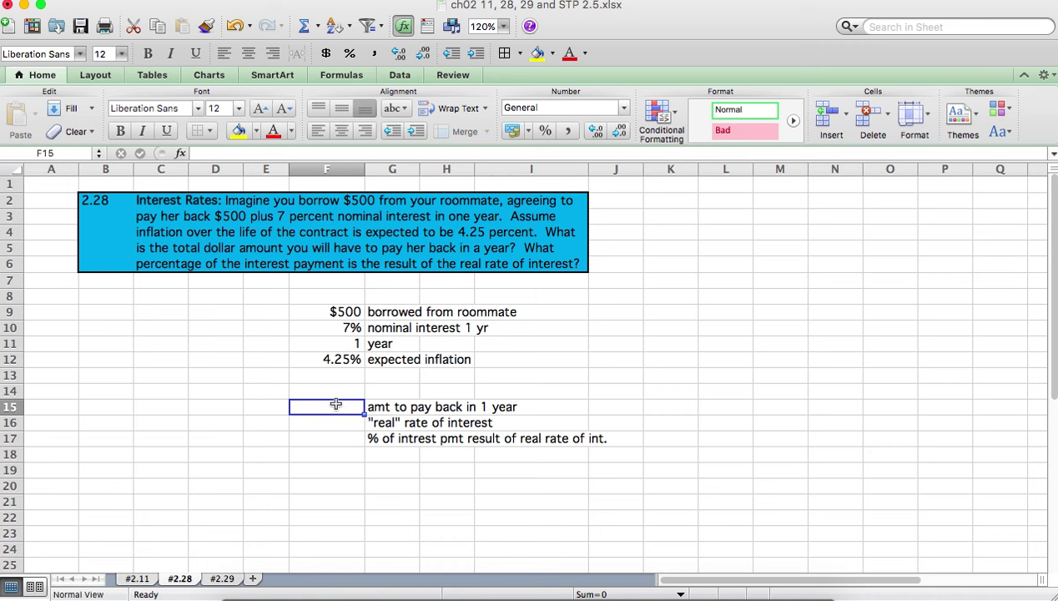
pyautogui.write('=')
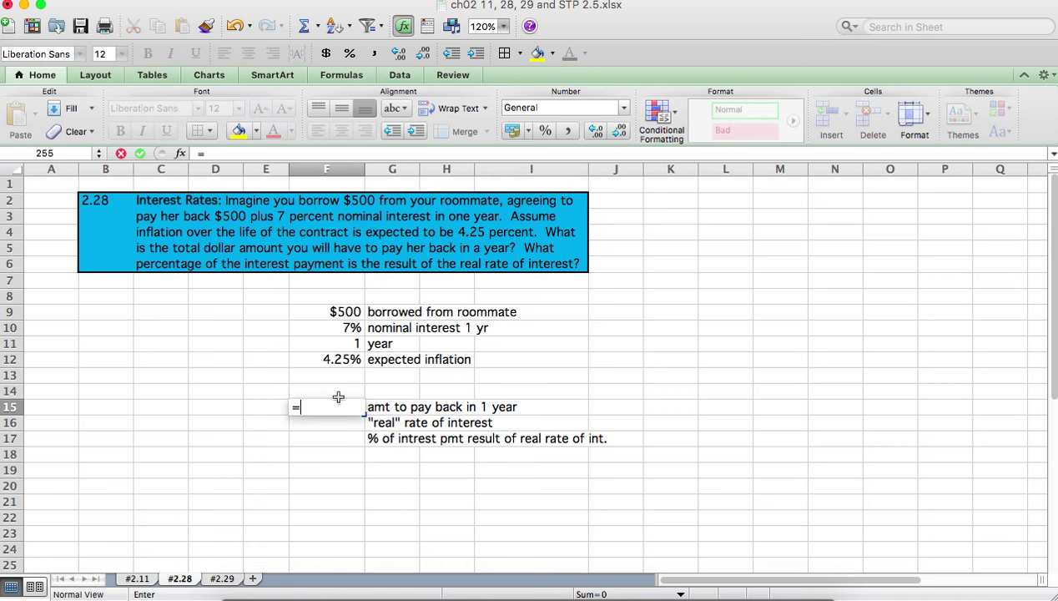
pyautogui.click(329, 311)
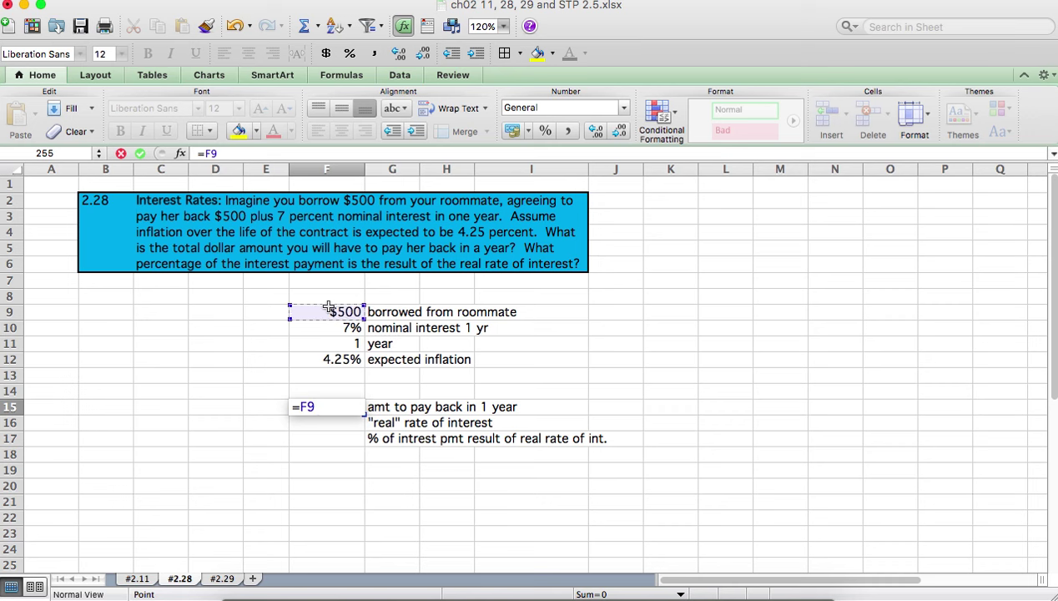
pyautogui.write('*(1+')
pyautogui.click(324, 327)
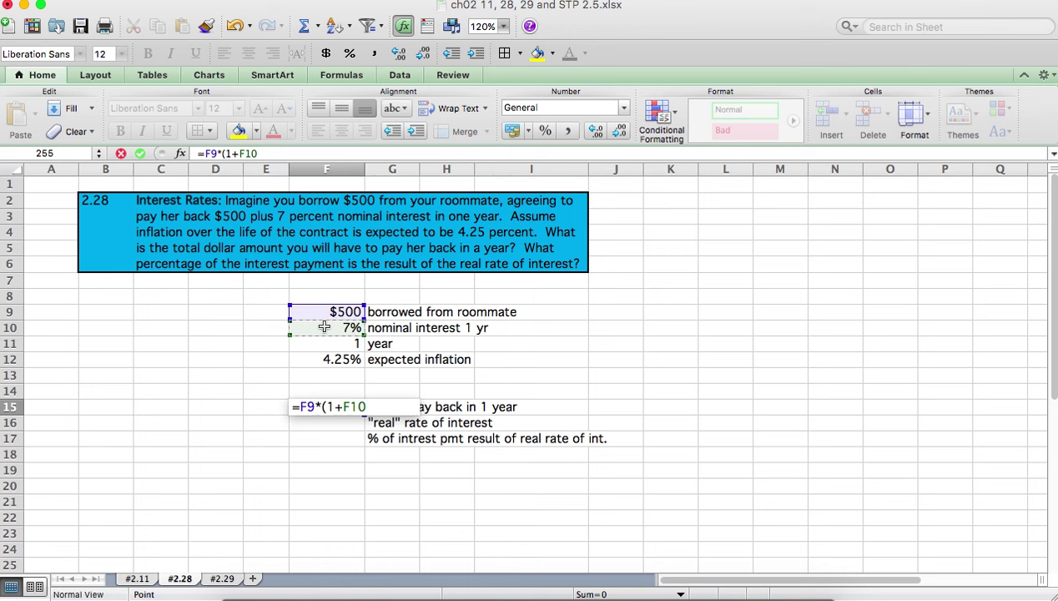
pyautogui.write(')')
pyautogui.press('Return')
# - Format the repayment amount in F15 as dollar accounting and fill the cell yellow
pyautogui.press('Up')
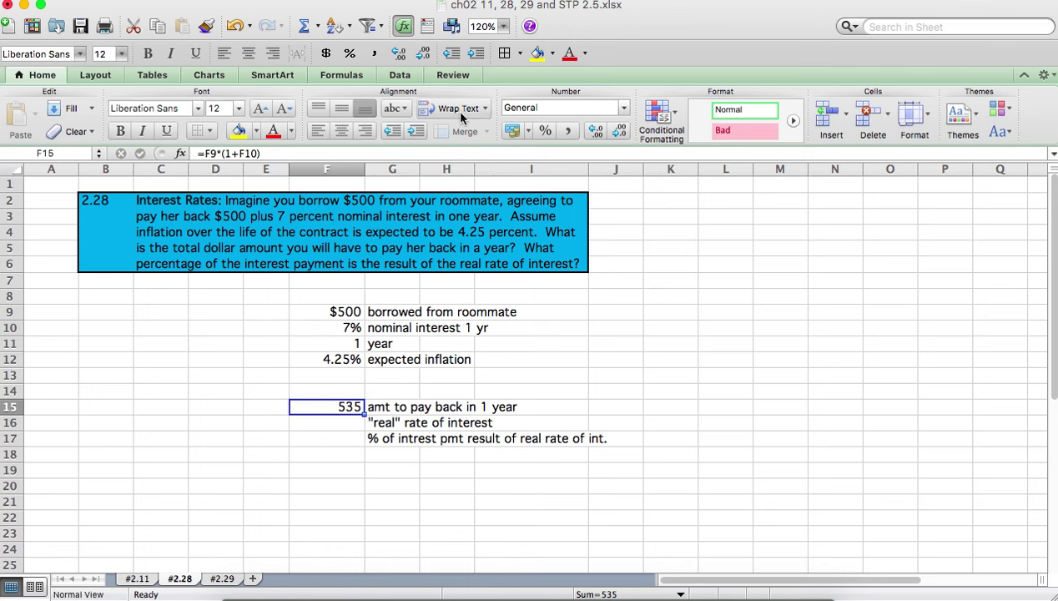
pyautogui.click(510, 131)
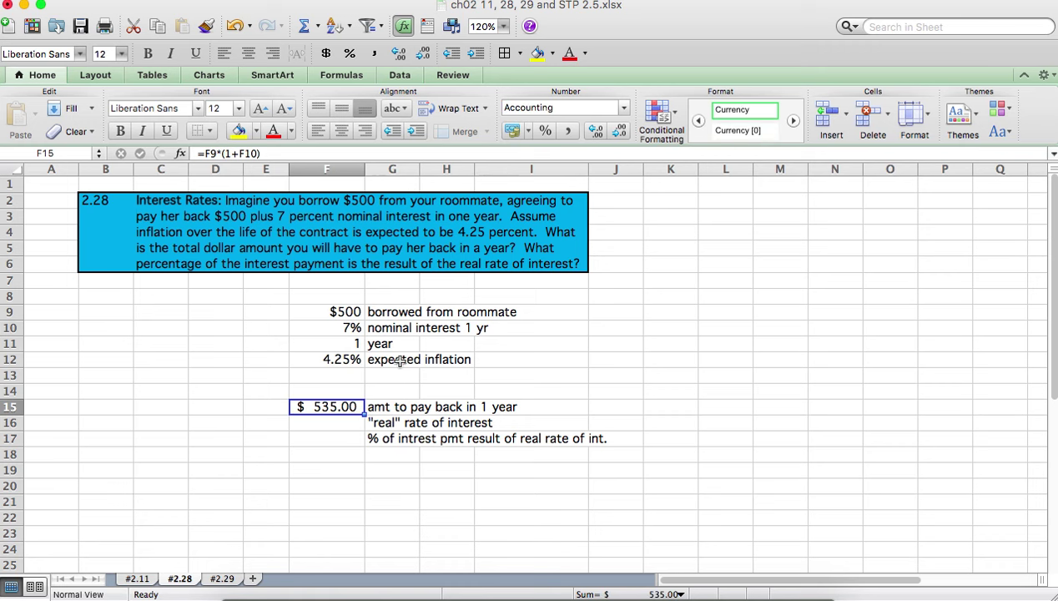
pyautogui.click(238, 131)
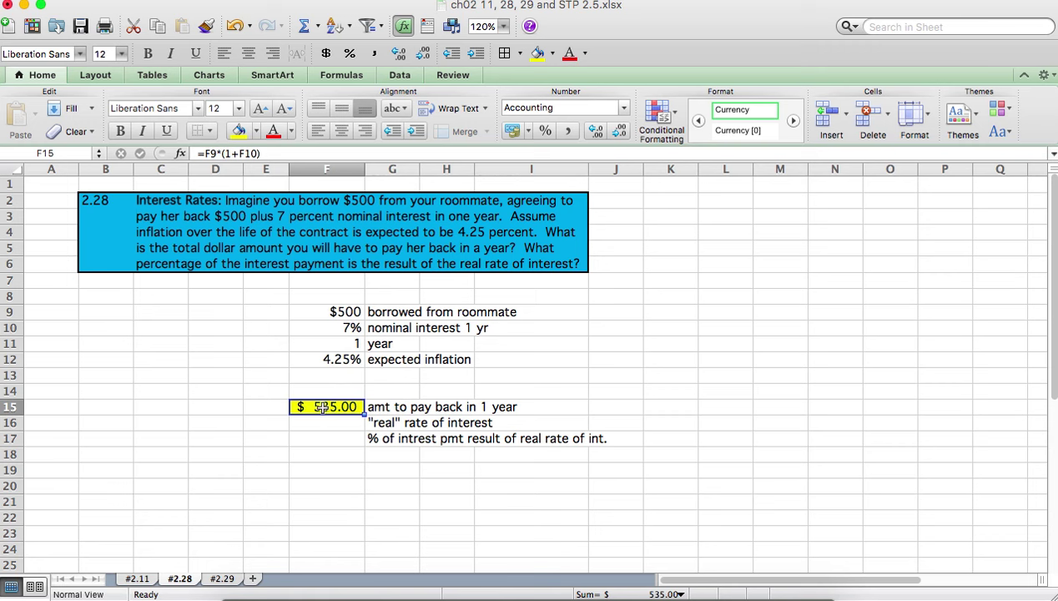
pyautogui.click(334, 309)
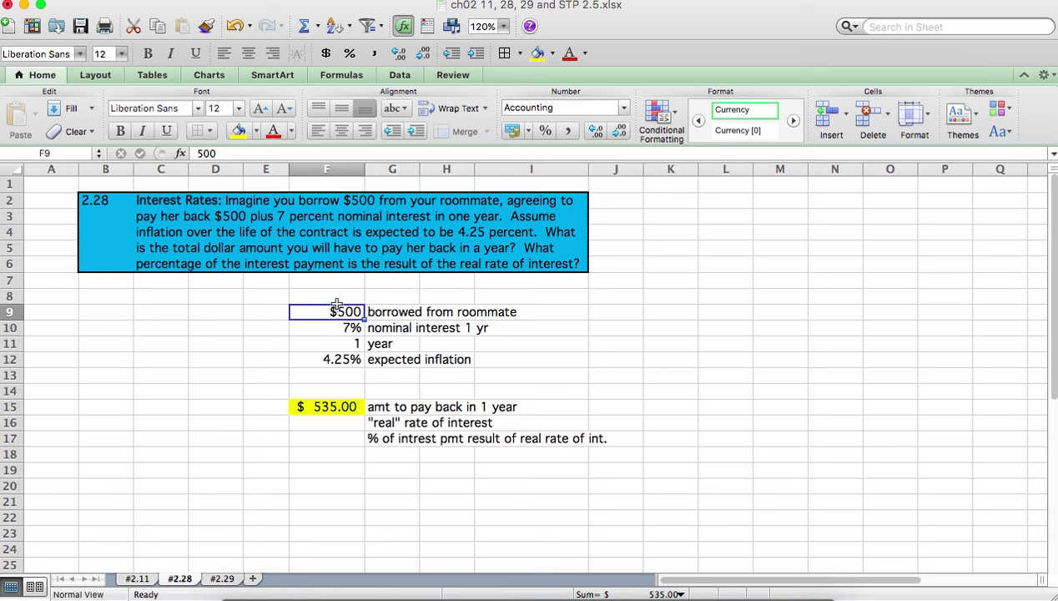
pyautogui.click(346, 328)
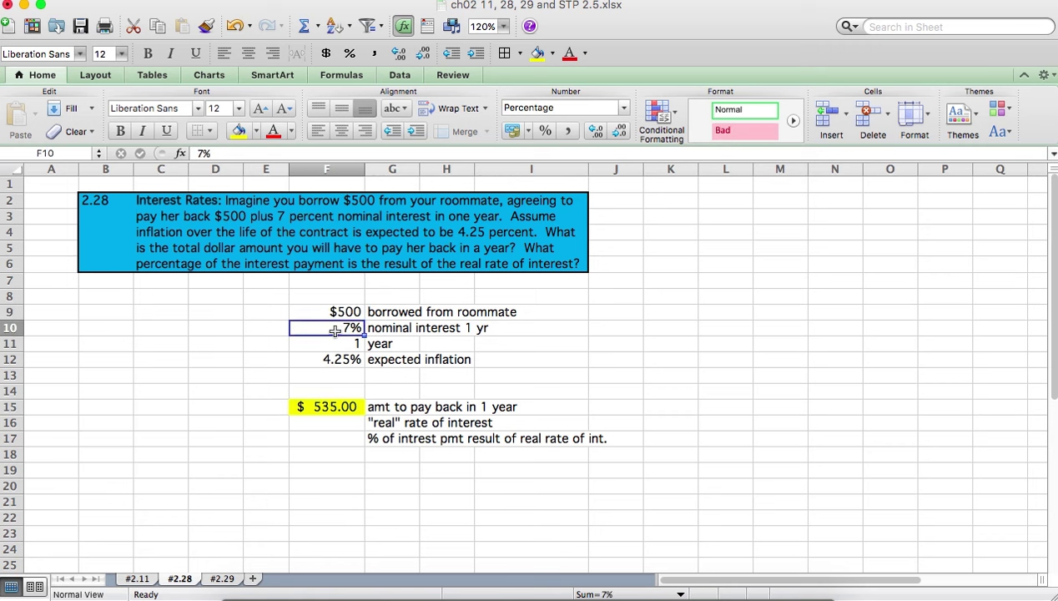
pyautogui.click(621, 344)
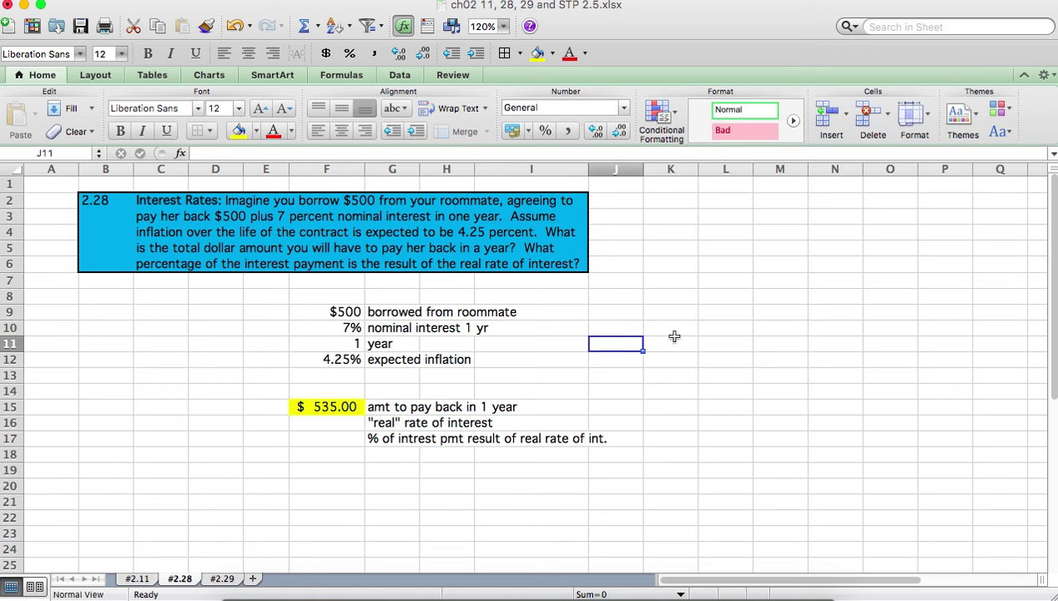
pyautogui.click(674, 337)
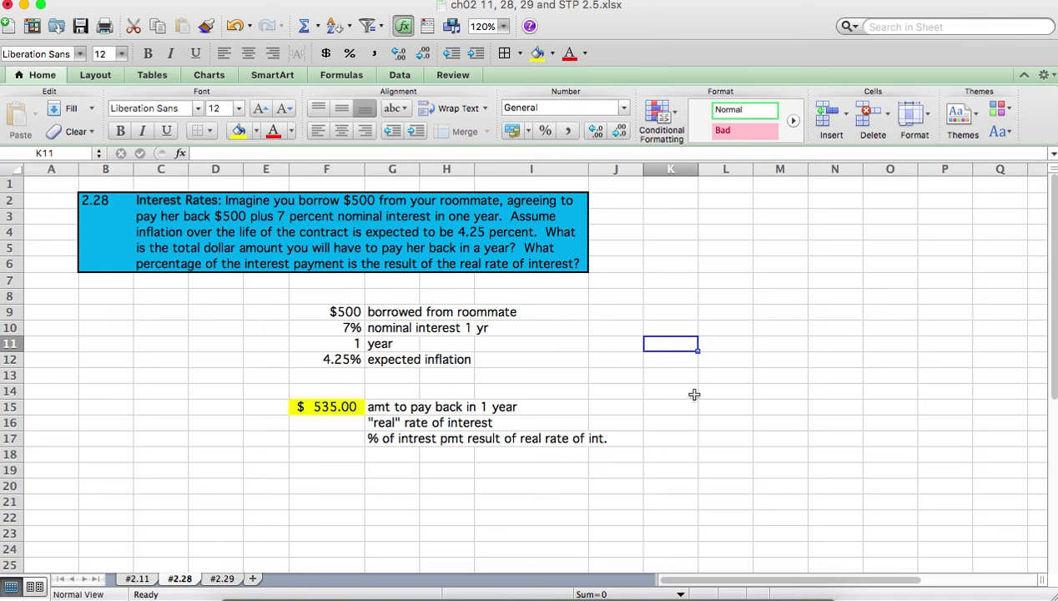
# - Enter 25 in cell K11 and 15% in cell K12 as a side example beside the problem
pyautogui.write('25')
pyautogui.press('Tab')
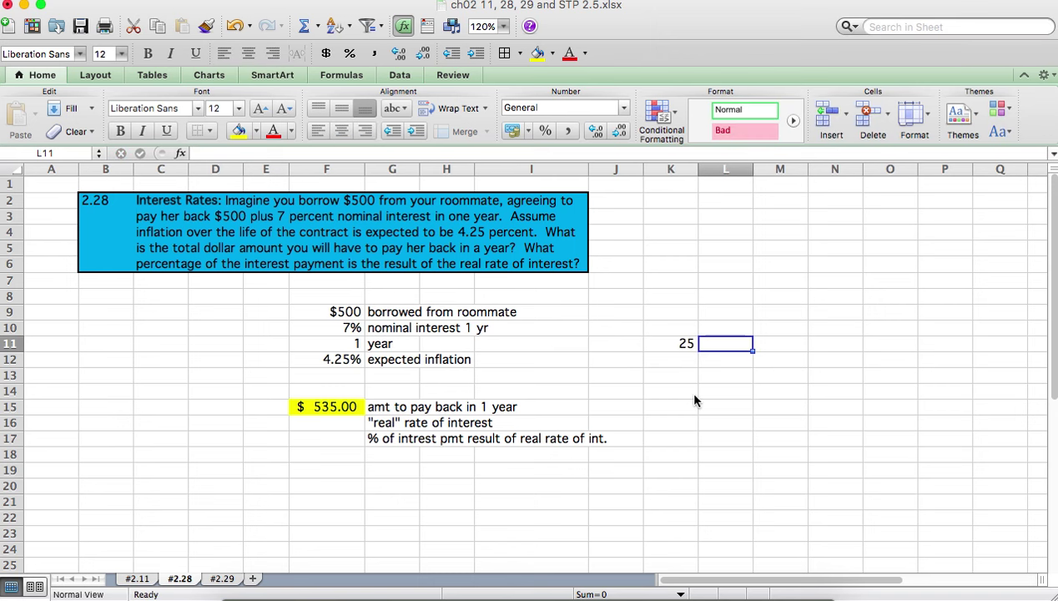
pyautogui.press('Return')
pyautogui.write('15%')
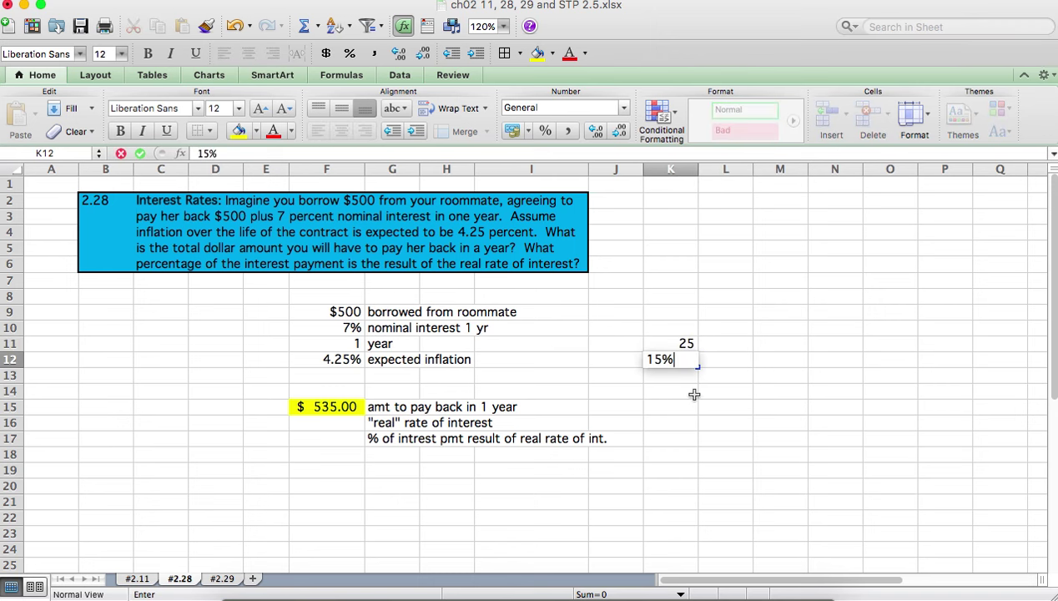
pyautogui.press('Tab')
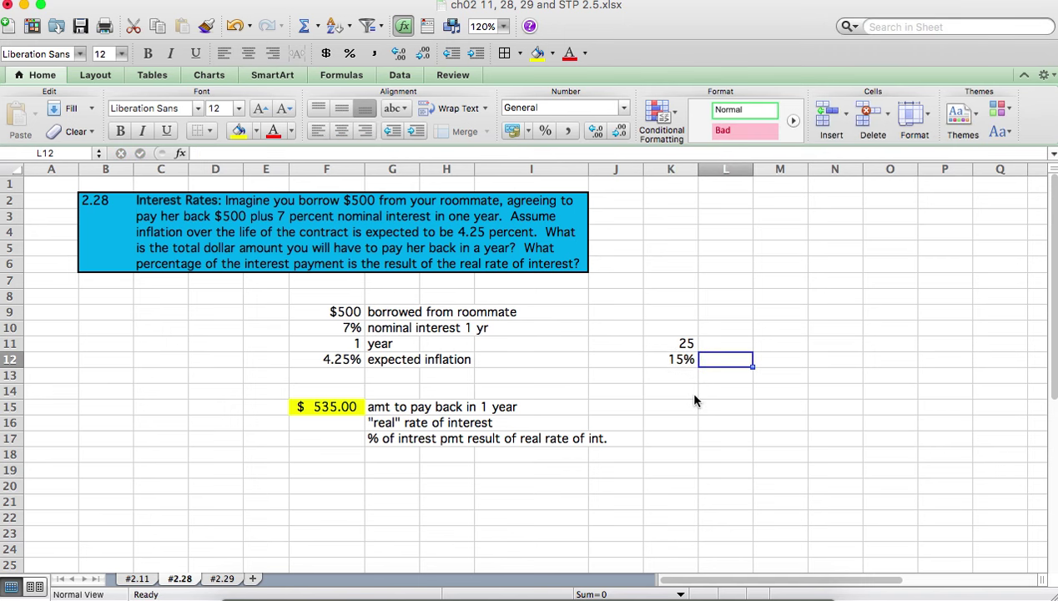
pyautogui.press('Return')
# - Calculate the example amount increased by its percentage in cell K13, =K11*(1+K12)
pyautogui.write('=')
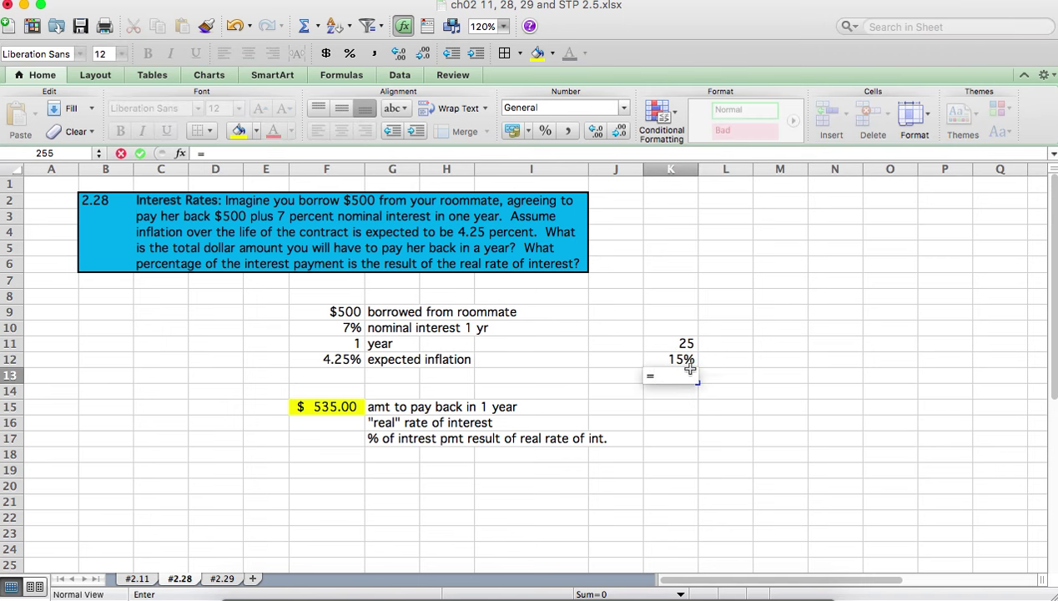
pyautogui.click(670, 347)
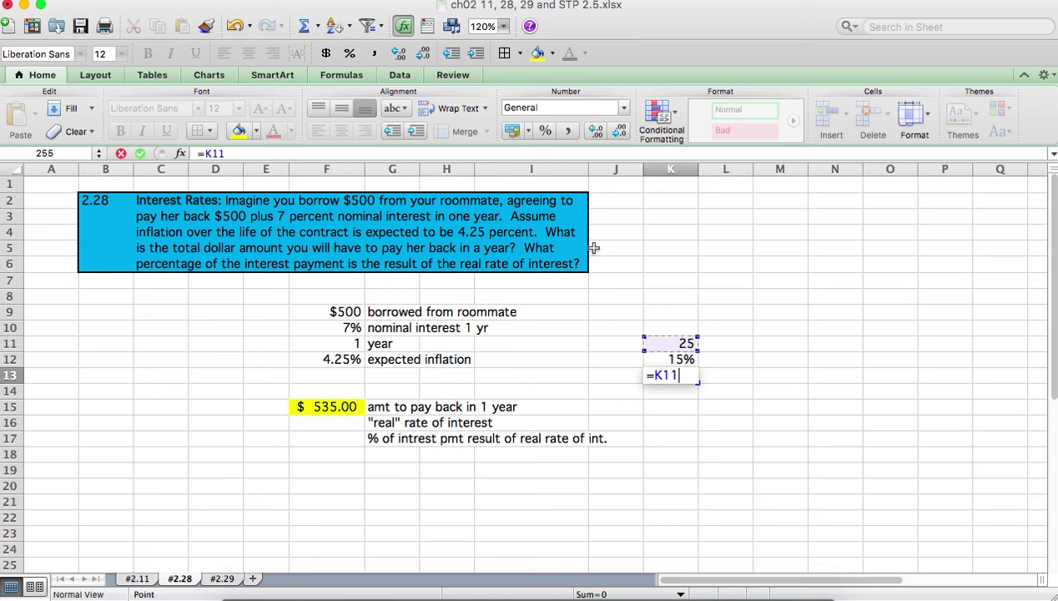
pyautogui.write('*(1')
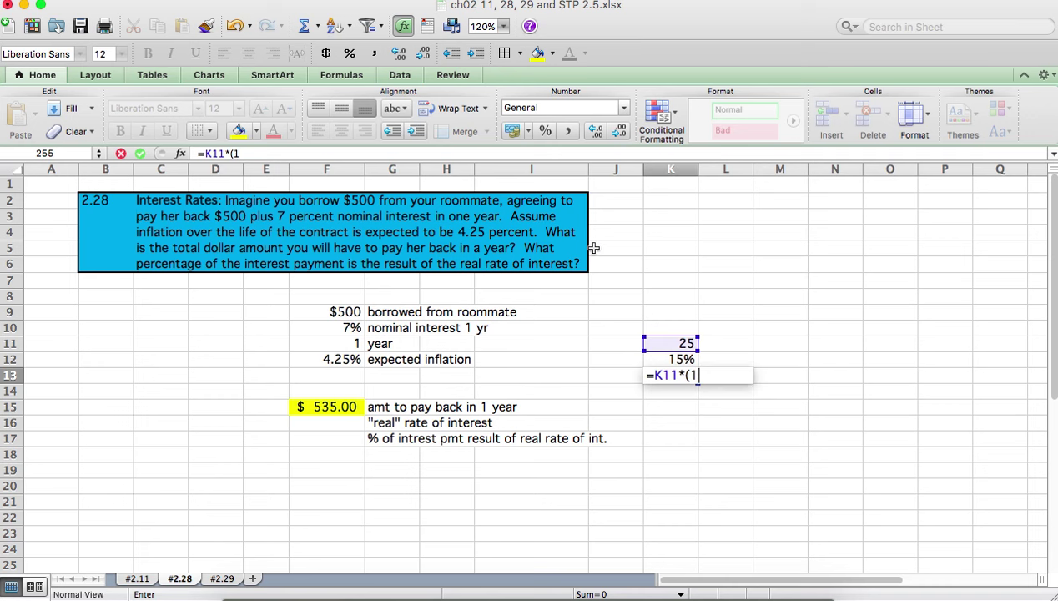
pyautogui.write('+')
pyautogui.click(670, 356)
pyautogui.write(')')
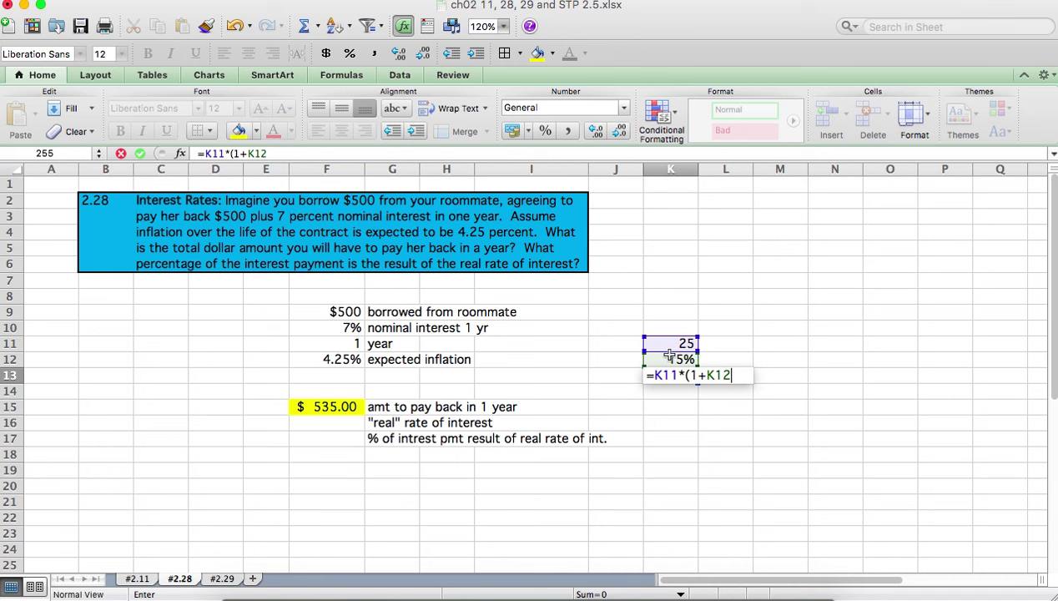
pyautogui.press('Return')
pyautogui.press('Up')
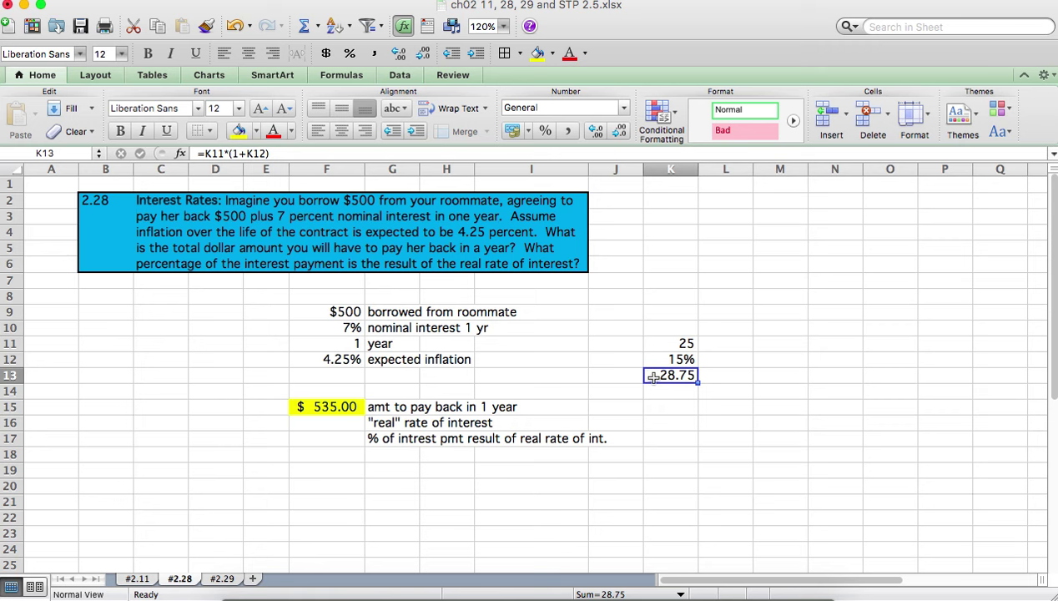
# - Clear the contents of the side example in cells K11:K13
pyautogui.moveTo(656, 345); pyautogui.dragTo(661, 378)
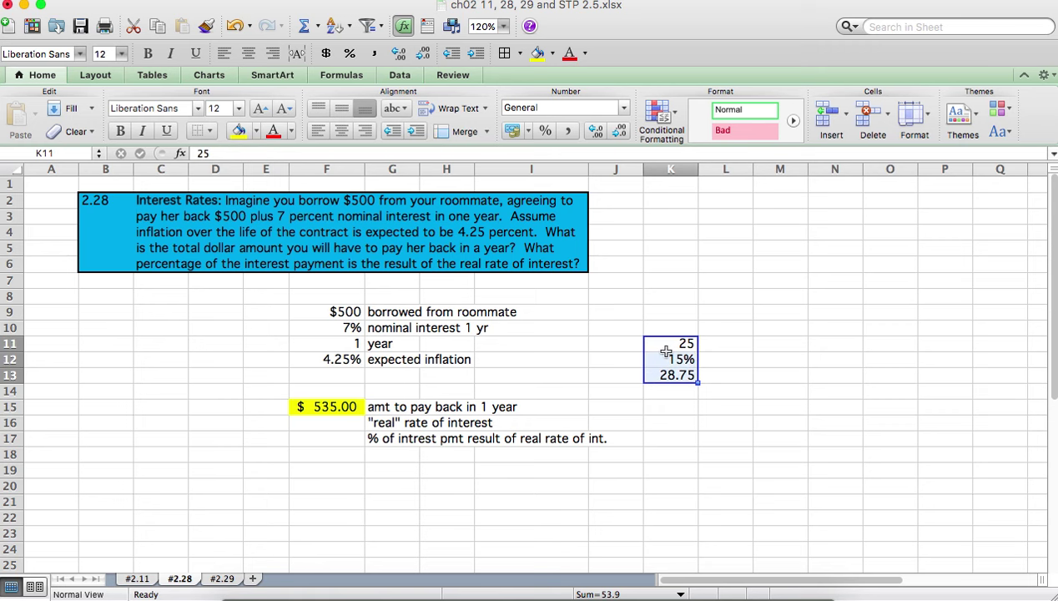
pyautogui.rightClick(668, 345)
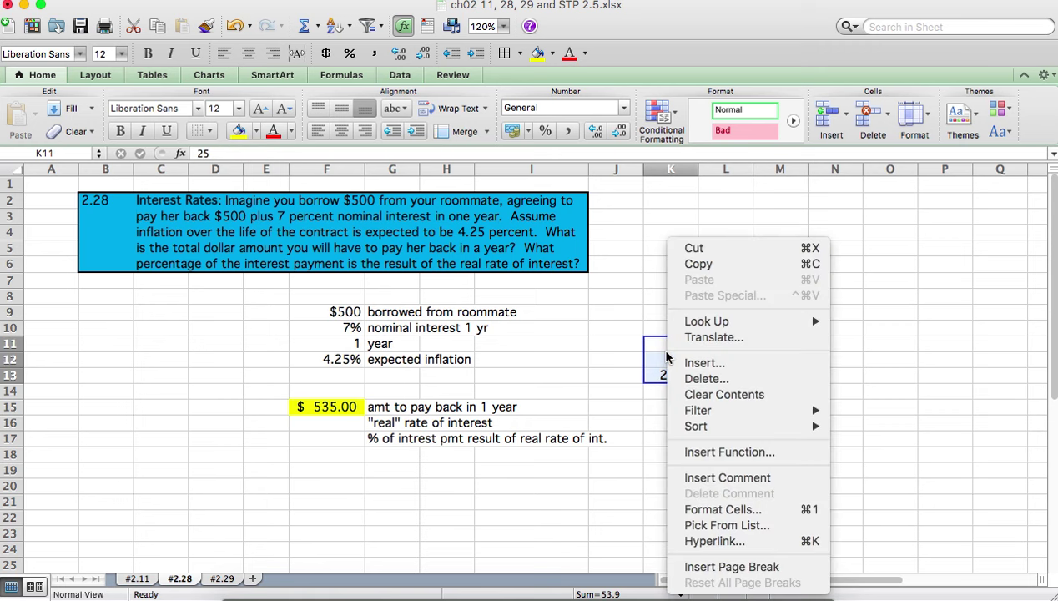
pyautogui.click(699, 395)
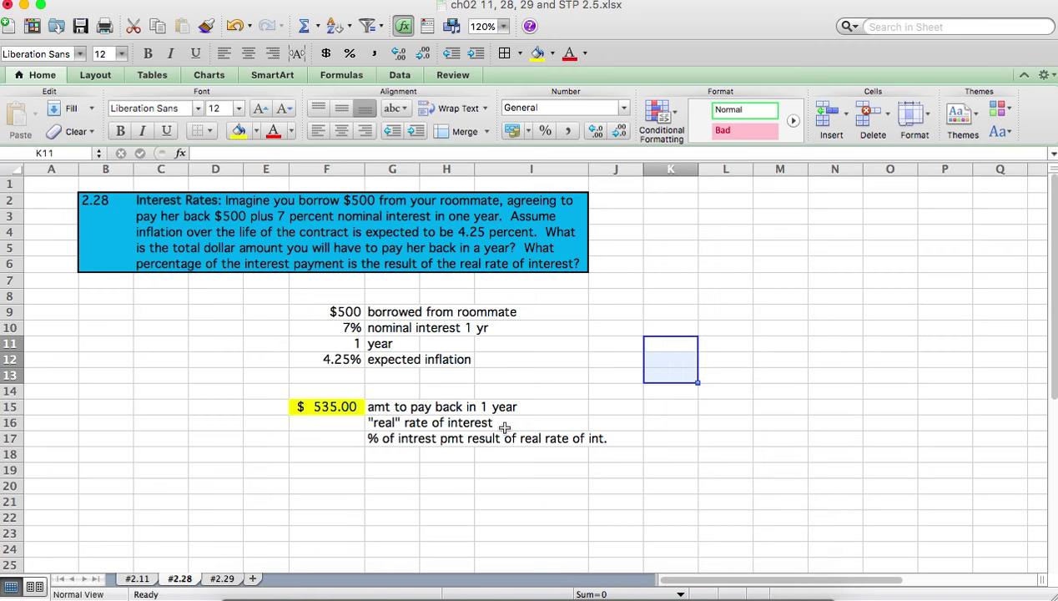
# - Write the real rate of interest formula in cell F16 from the nominal interest and expected inflation, =(1+F10)/(1+F12)-1
pyautogui.click(320, 425)
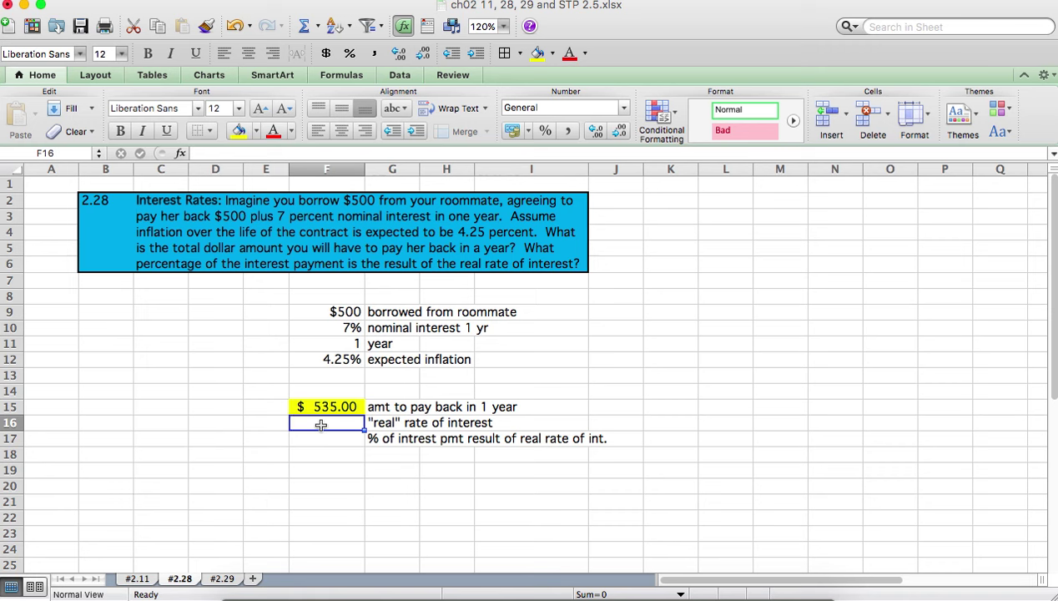
pyautogui.press('Left')
pyautogui.press('Right')
pyautogui.write('=')
pyautogui.click(334, 452)
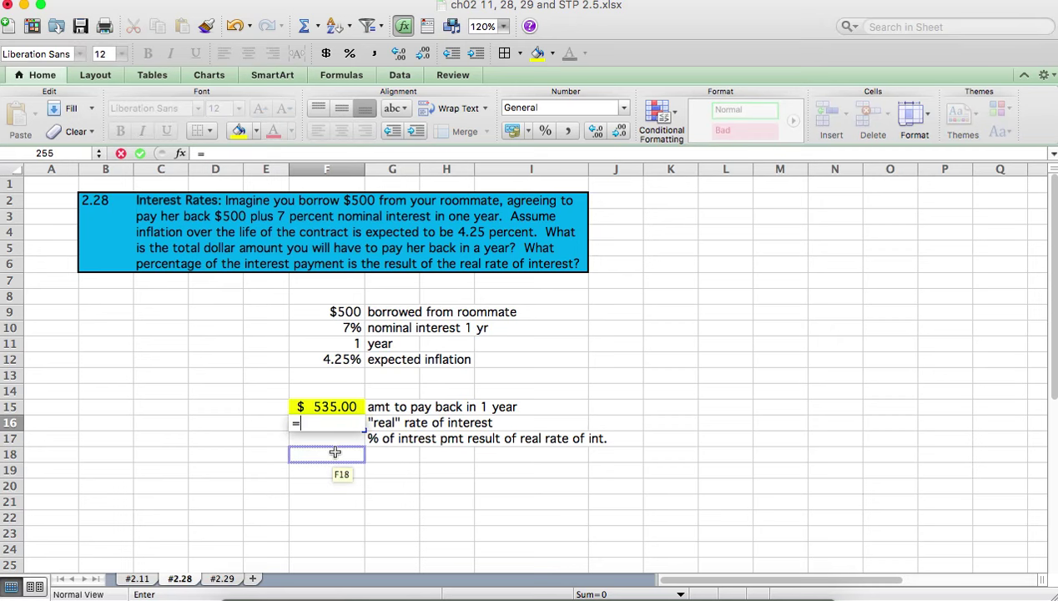
pyautogui.write('(')
pyautogui.write('1+')
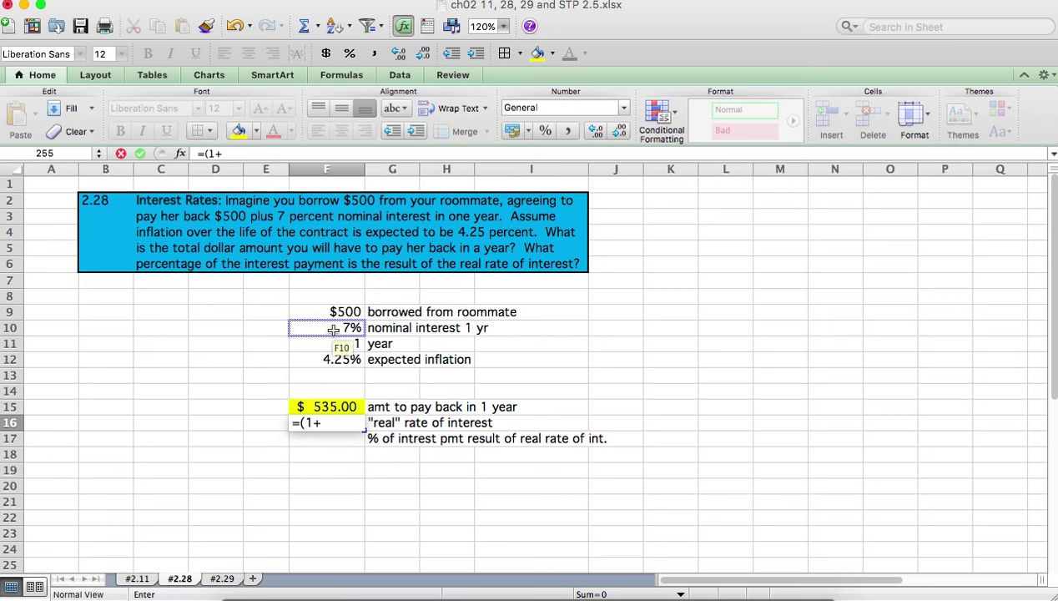
pyautogui.click(333, 330)
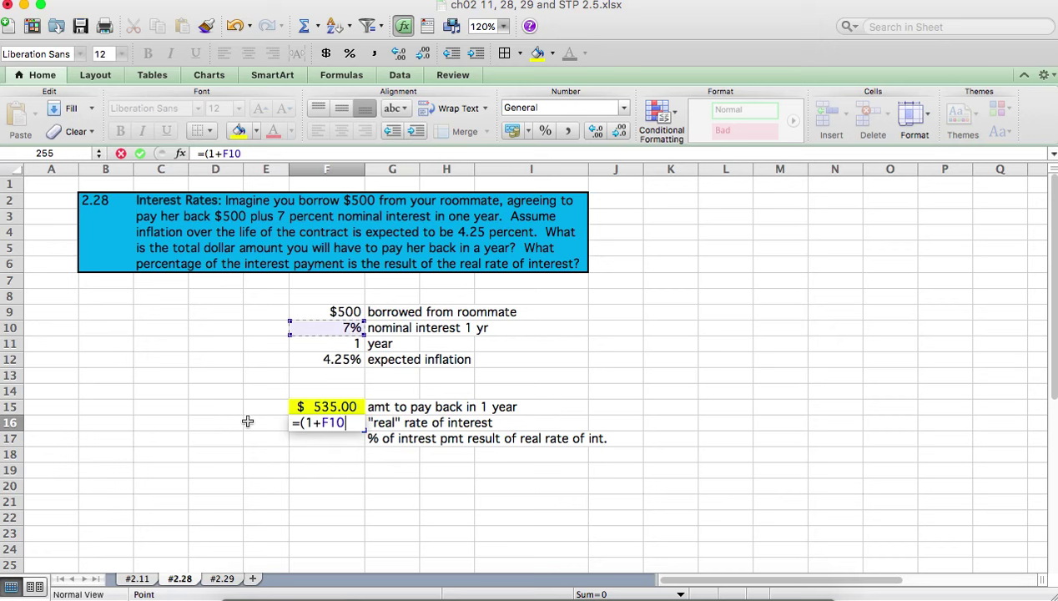
pyautogui.write(')/')
pyautogui.write('(1')
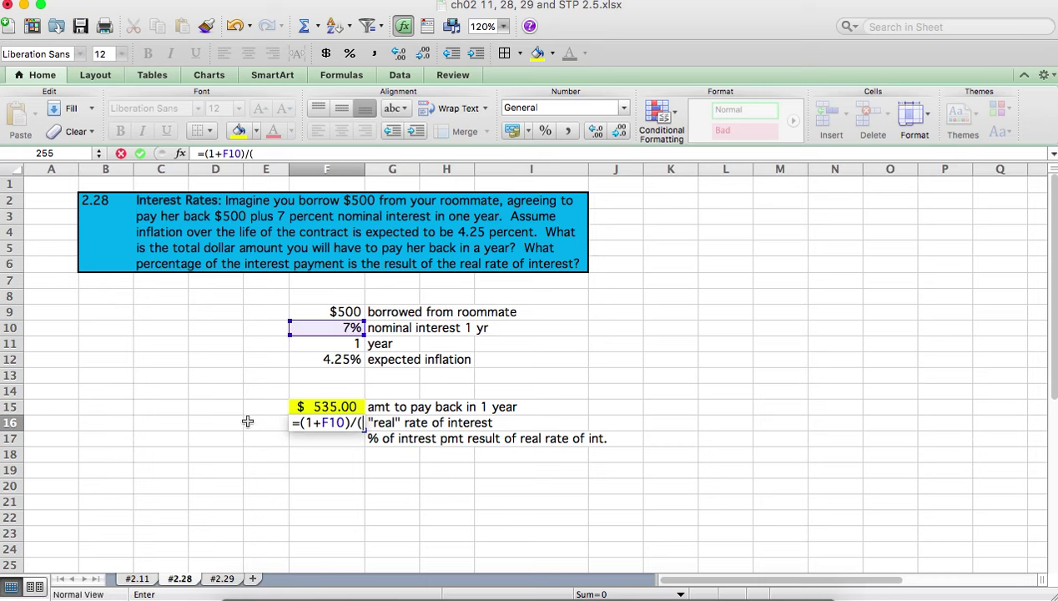
pyautogui.write('+')
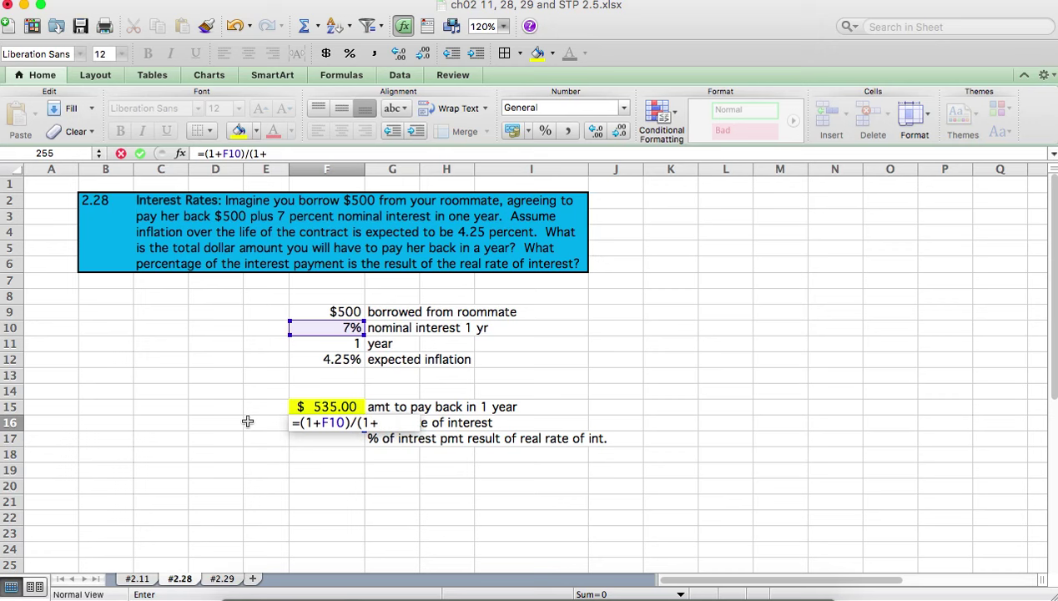
pyautogui.click(308, 358)
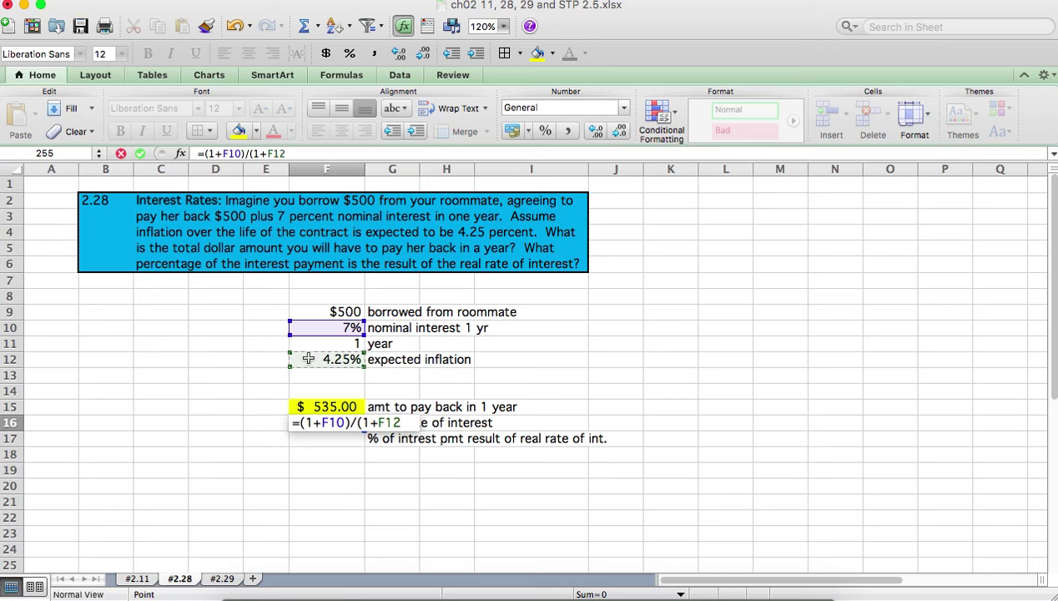
pyautogui.write(')-1')
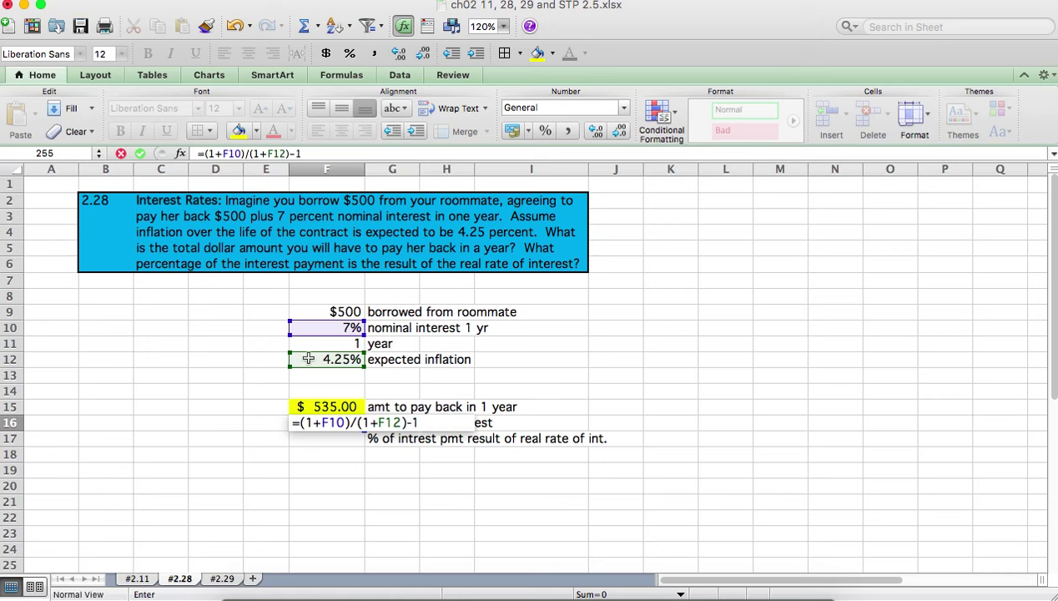
# - Enclose the division in the F16 formula in its own parentheses, making it =((1+F10)/(1+F12))-1, and enter it
pyautogui.click(290, 153)
pyautogui.click(289, 153)
pyautogui.write(')')
pyautogui.click(208, 153)
pyautogui.write('(')
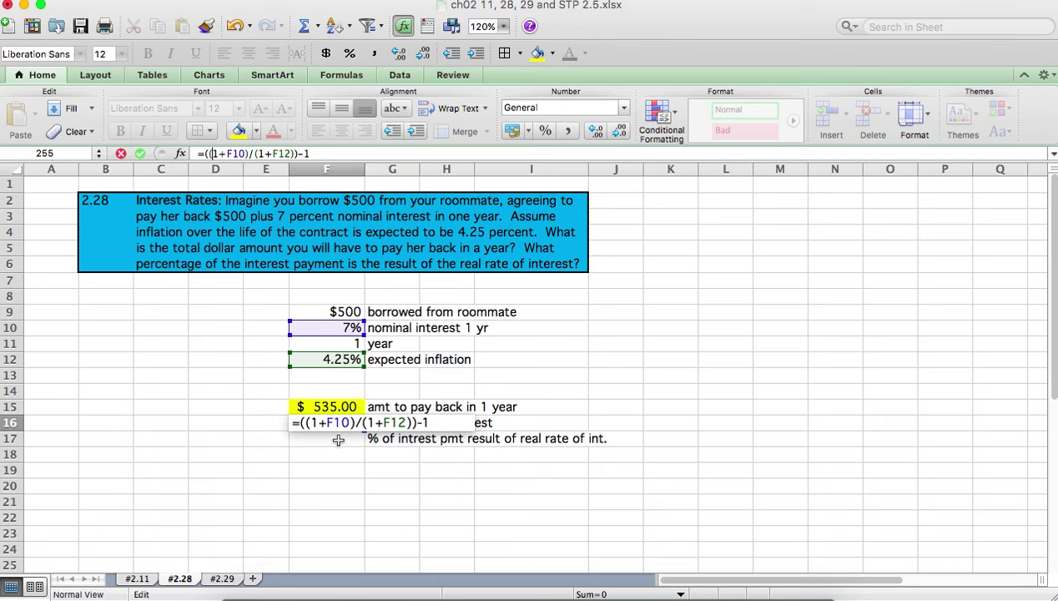
pyautogui.click(336, 151)
pyautogui.press('Return')
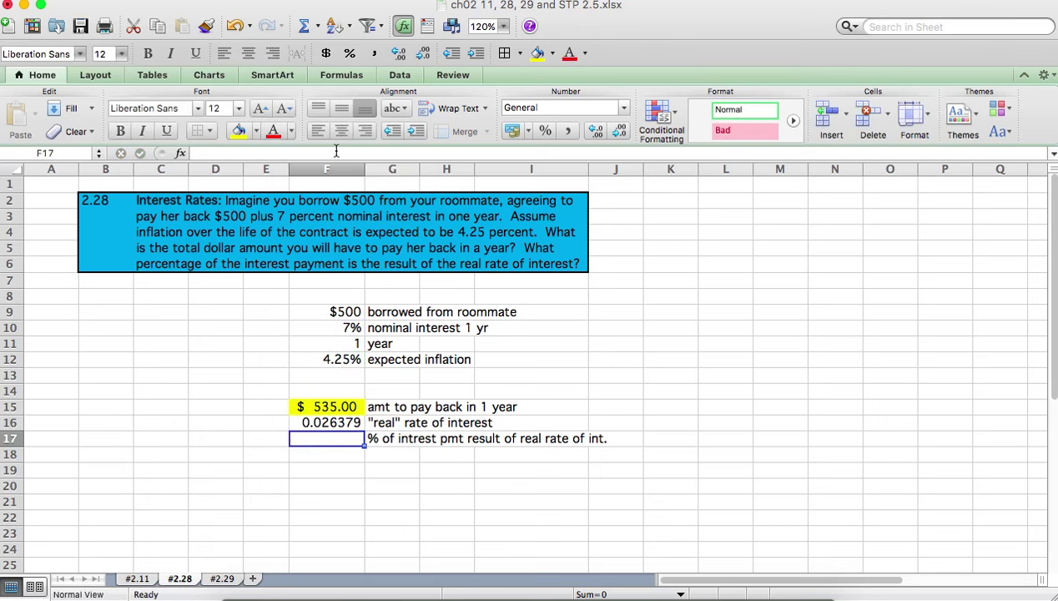
# - Format the real rate of interest in F16 as a percentage with two decimal places and fill the cell yellow
pyautogui.press('Up')
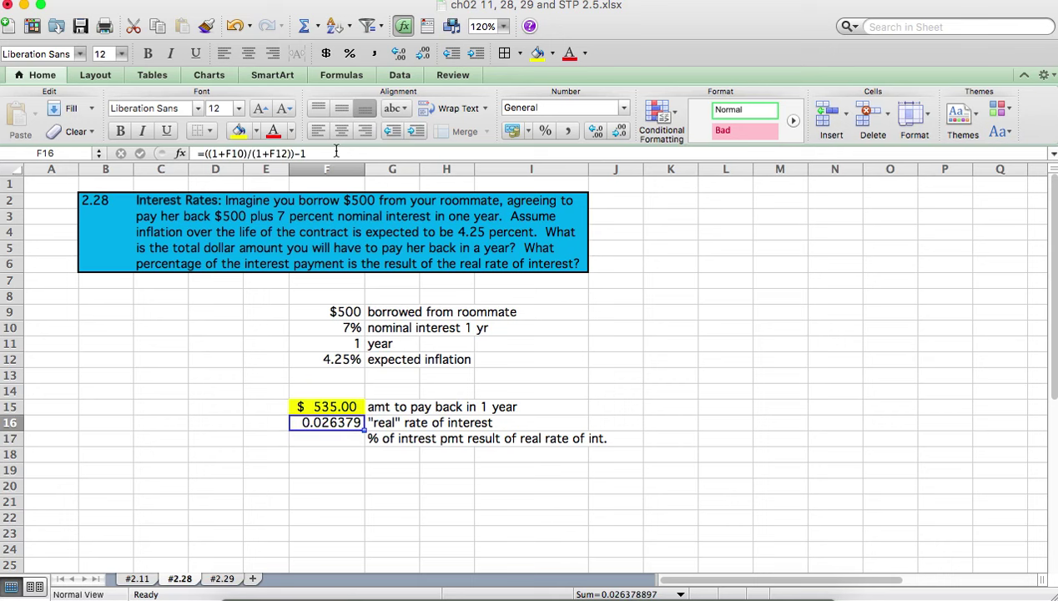
pyautogui.click(547, 134)
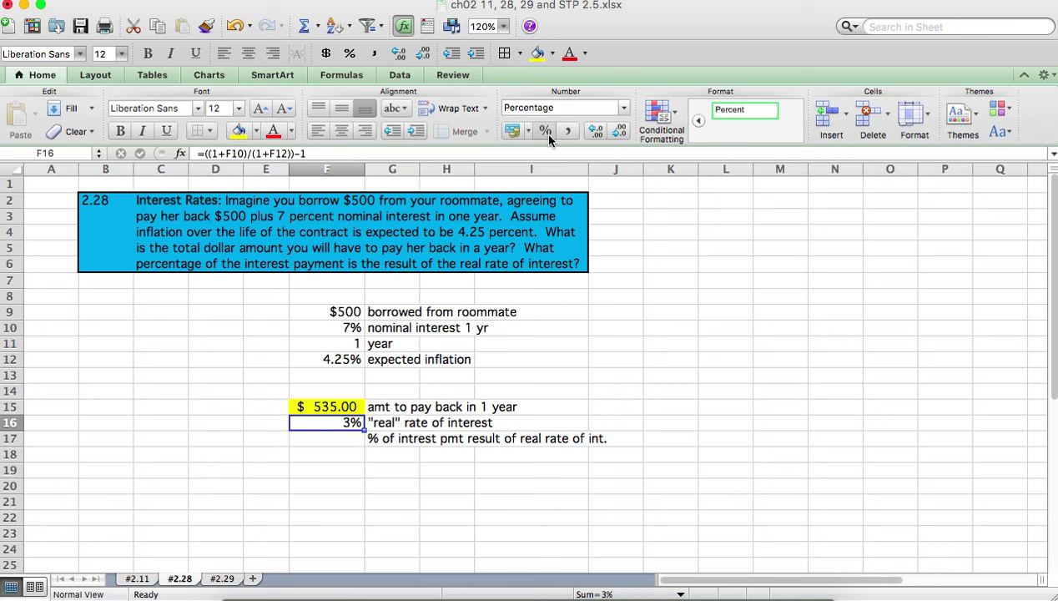
pyautogui.click(594, 136)
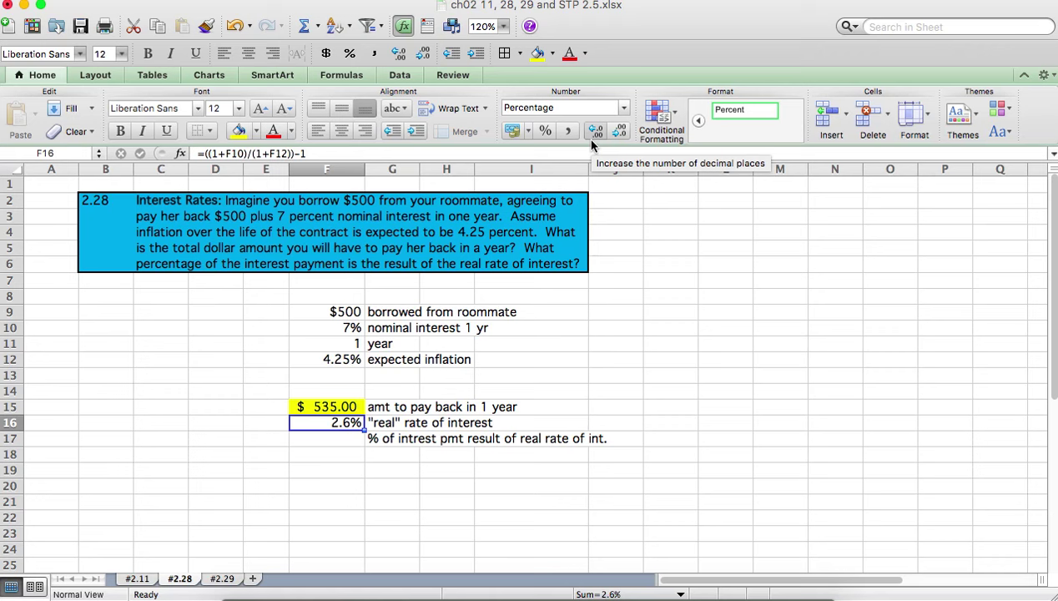
pyautogui.click(594, 135)
pyautogui.click(240, 131)
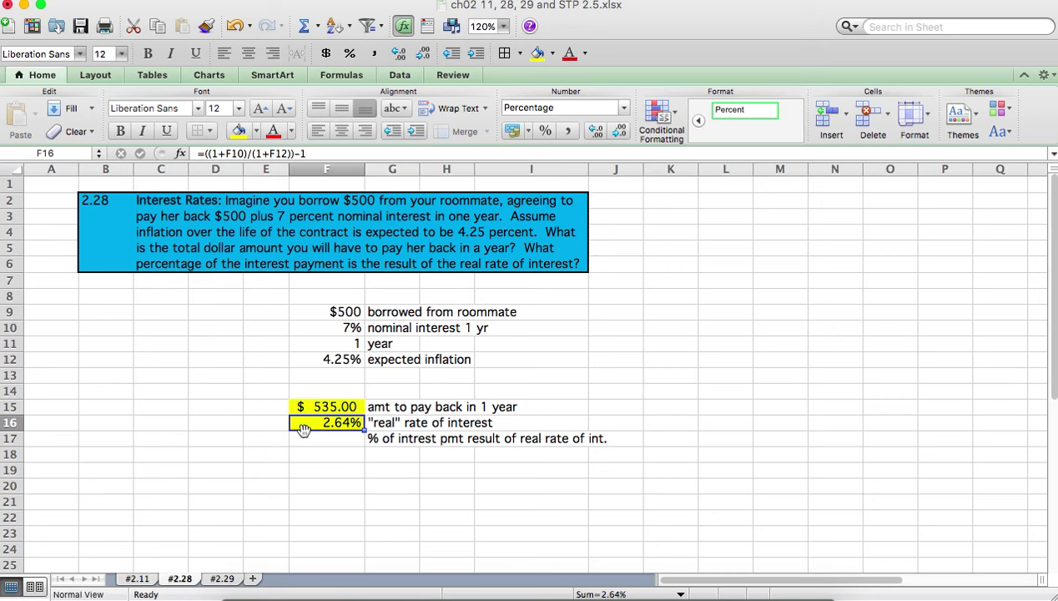
# - Calculate the real rate's share of the interest payment in cell F17 by dividing it by the nominal interest, =F16/F10
pyautogui.press('Return')
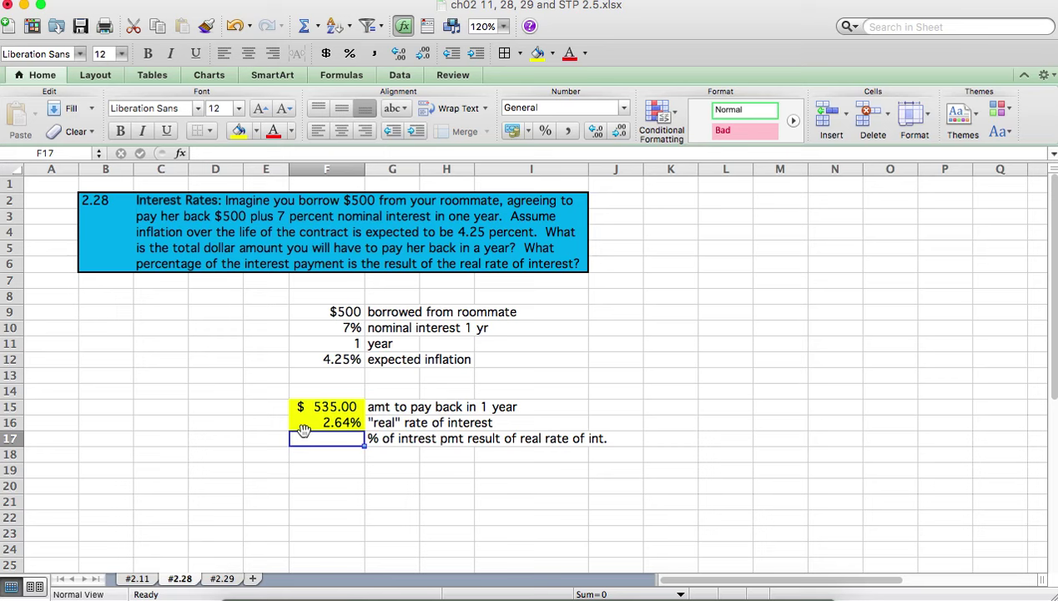
pyautogui.write('=')
pyautogui.click(306, 422)
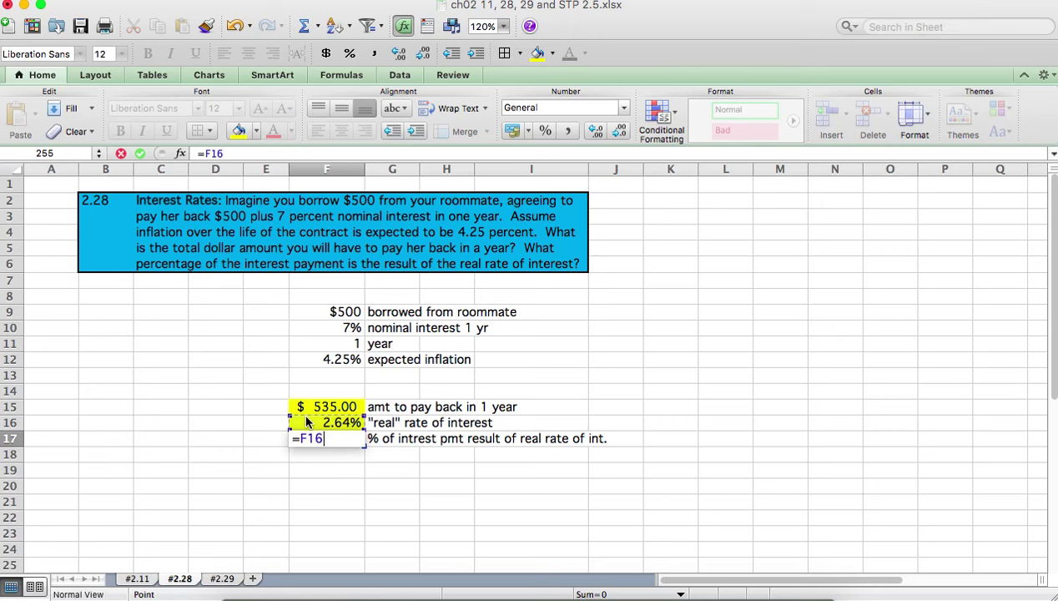
pyautogui.write('/')
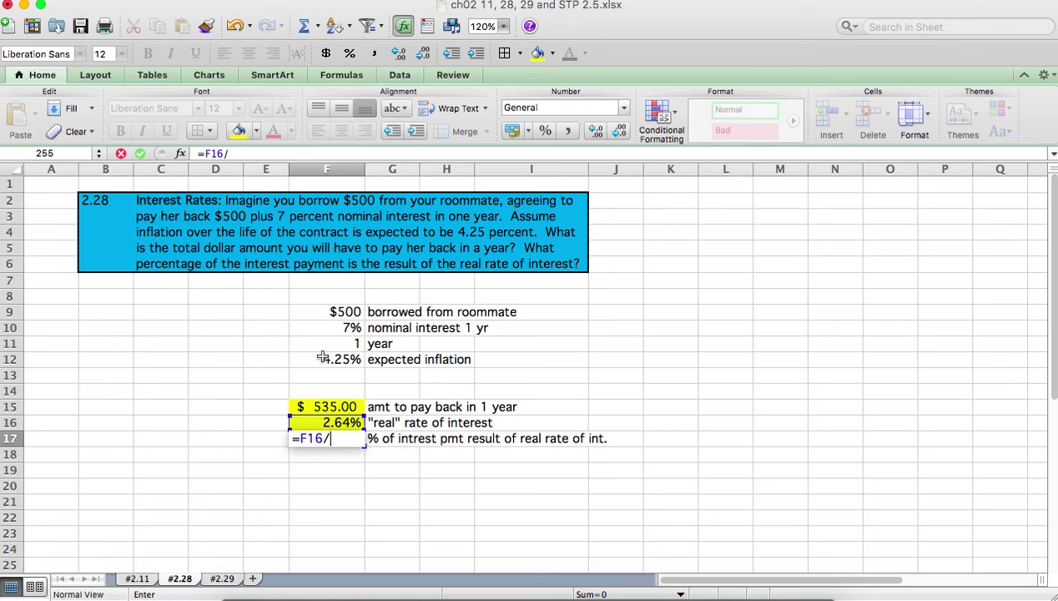
pyautogui.click(335, 327)
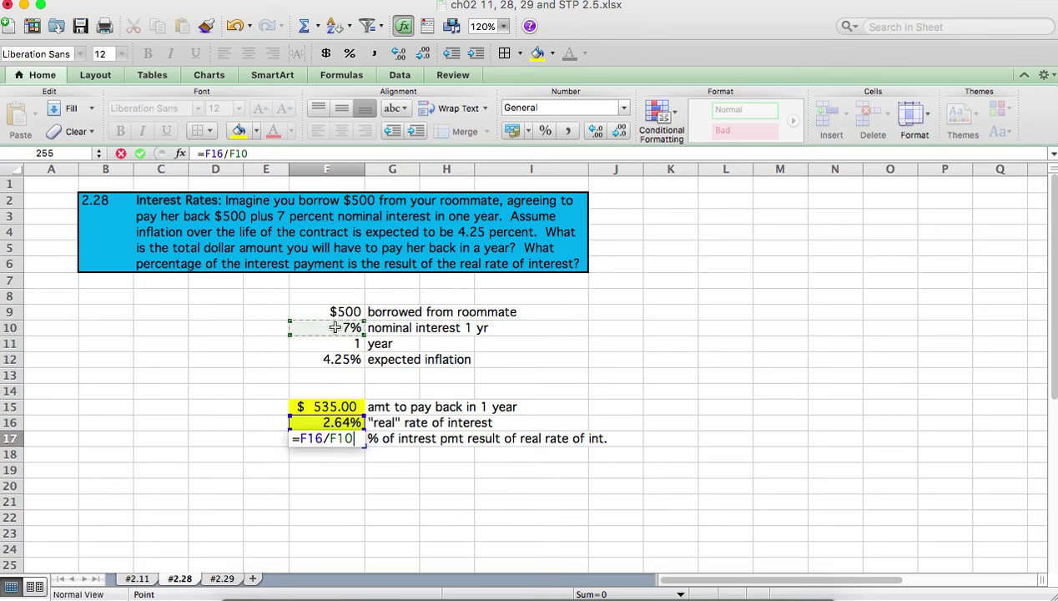
pyautogui.press('Return')
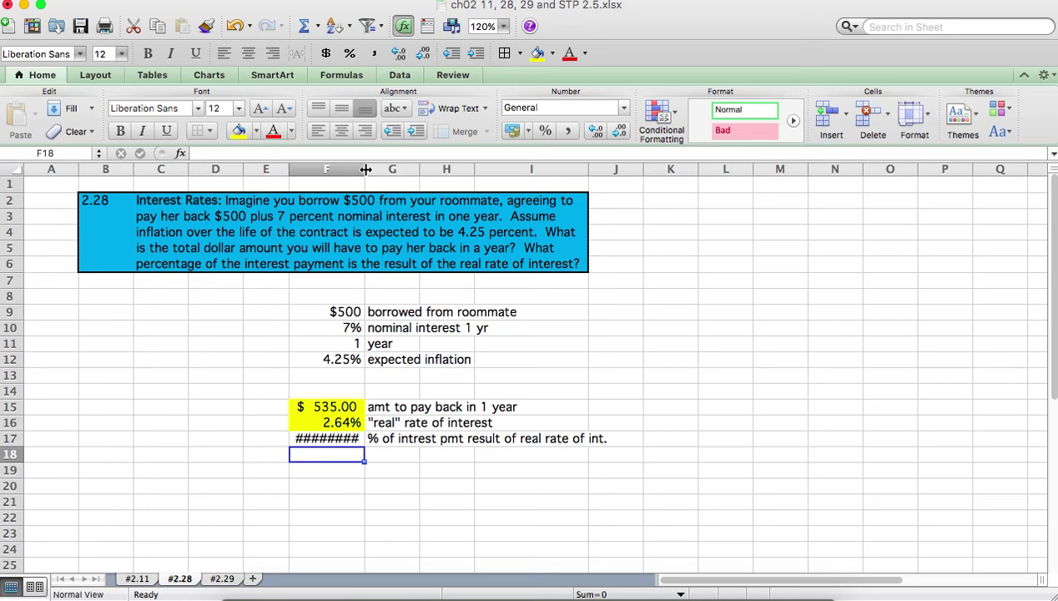
# - Widen column F to fit its longest value so that the result in F17 can be read
pyautogui.hscroll(1, 365, 169)
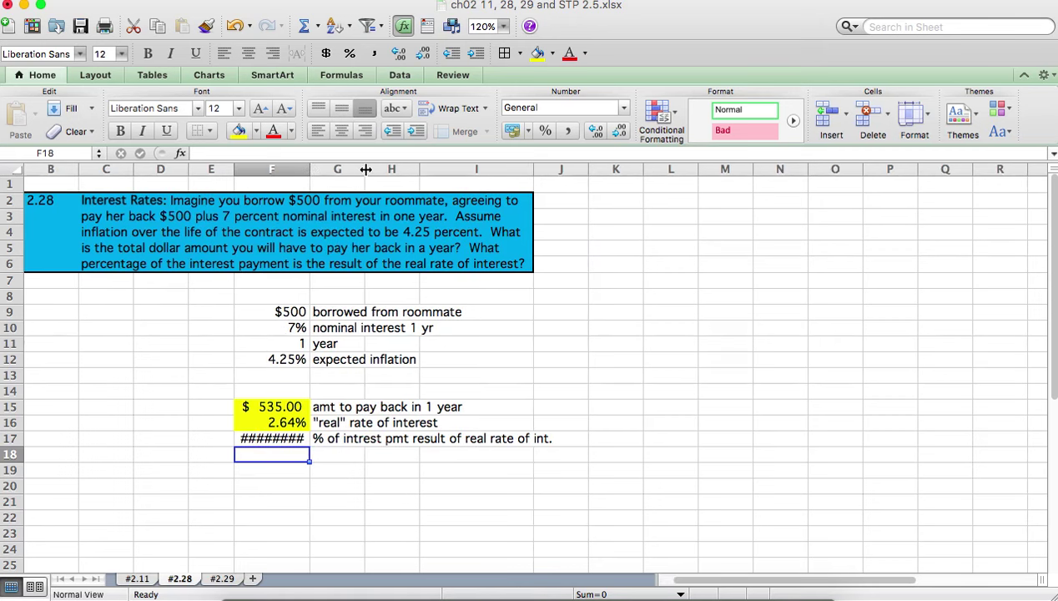
pyautogui.hscroll(-1, 365, 169)
pyautogui.moveTo(365, 169); pyautogui.dragTo(405, 169)
pyautogui.click(427, 169)
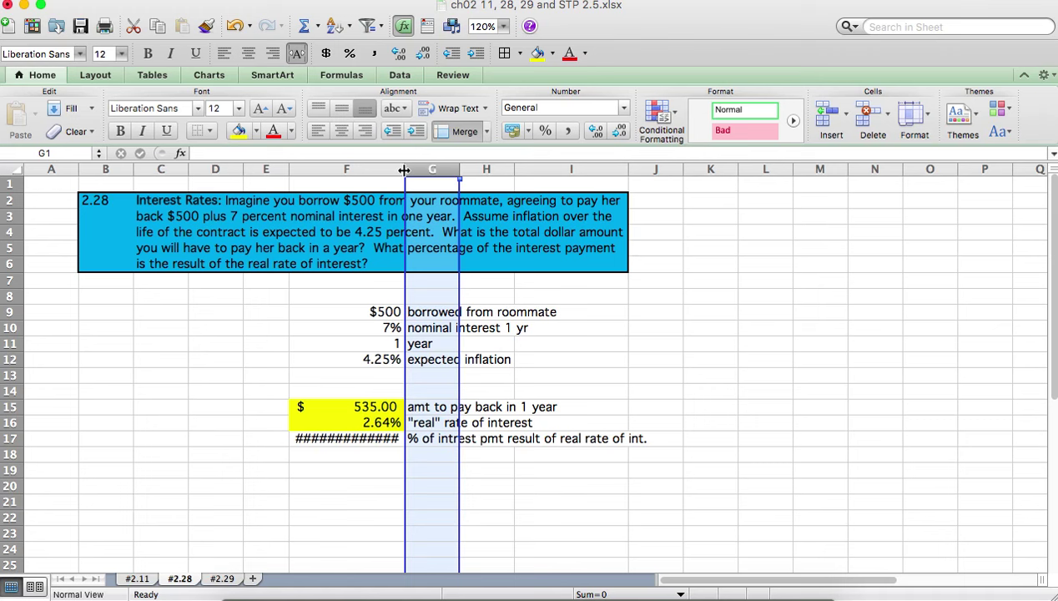
pyautogui.doubleClick(404, 170)
# - Reduce the percentage in cell F17 to two decimal places
pyautogui.click(377, 440)
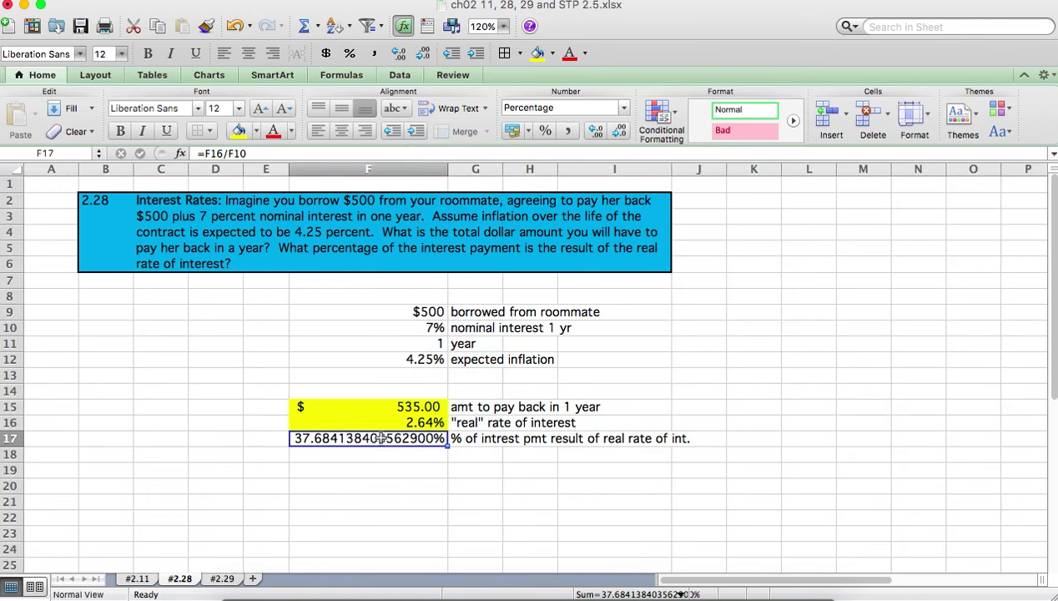
pyautogui.click(618, 130)
pyautogui.click(618, 129)
pyautogui.click(618, 129)
pyautogui.click(618, 129)
pyautogui.click(618, 129)
pyautogui.click(618, 130)
pyautogui.click(618, 129)
pyautogui.click(618, 129)
pyautogui.click(619, 129)
pyautogui.click(618, 129)
pyautogui.click(619, 129)
pyautogui.click(618, 129)
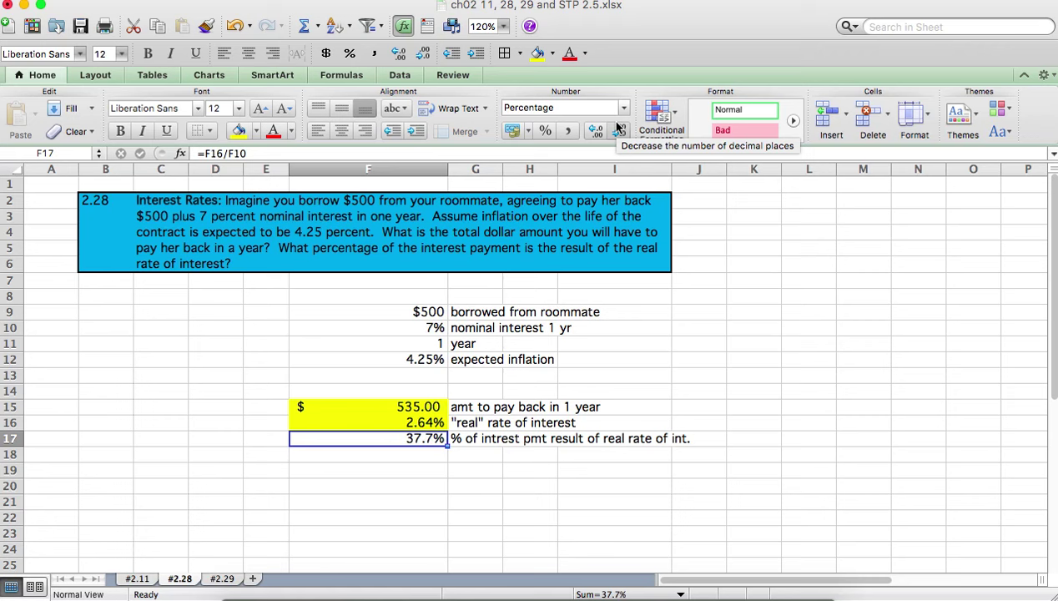
pyautogui.click(596, 130)
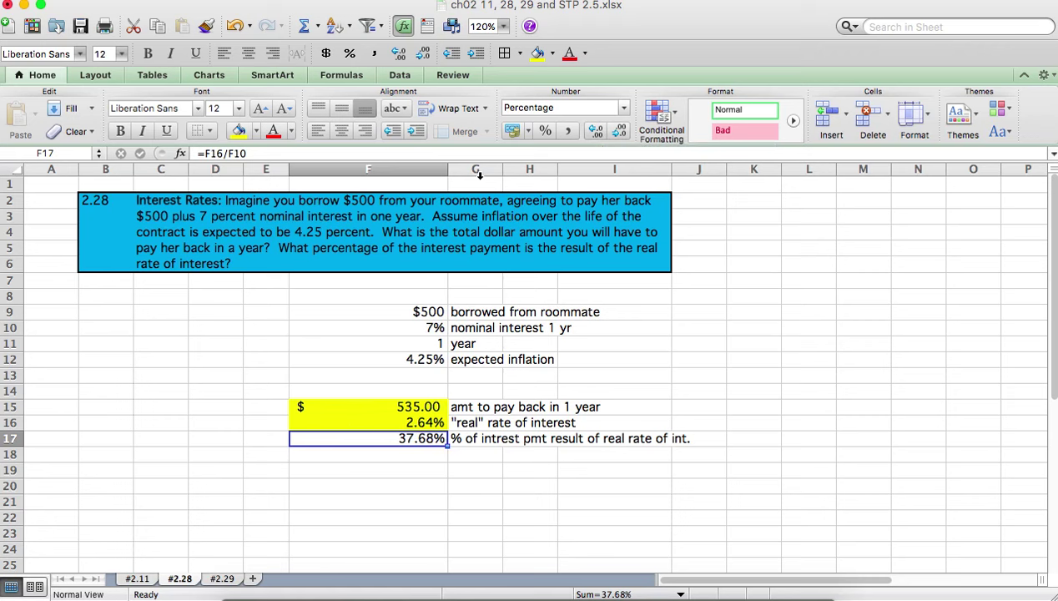
# - Narrow column F to a width of about 16.33 and fill cell F17 yellow
pyautogui.moveTo(450, 169); pyautogui.dragTo(393, 178)
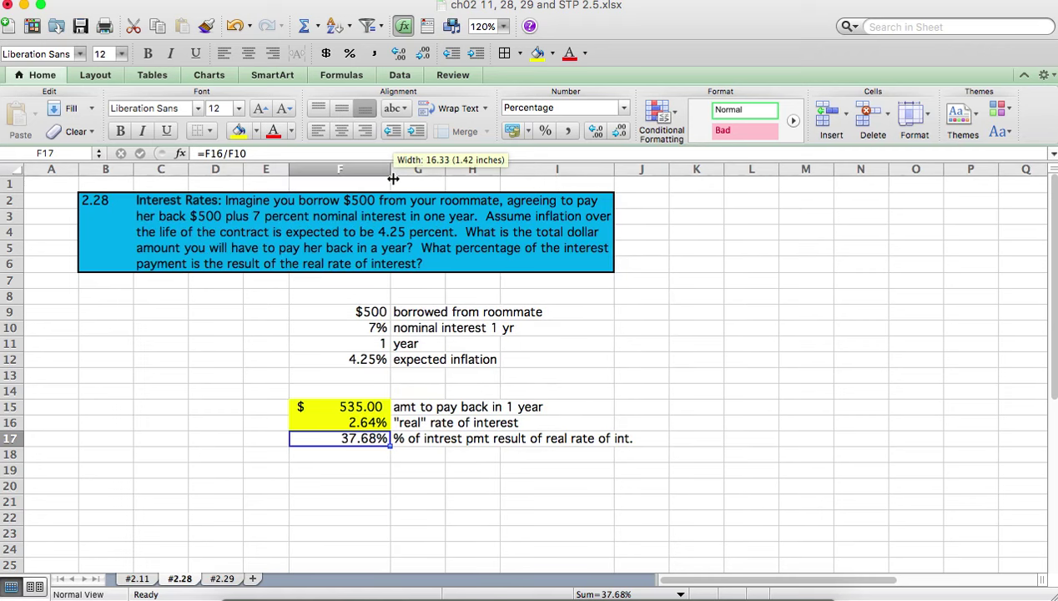
pyautogui.click(239, 131)
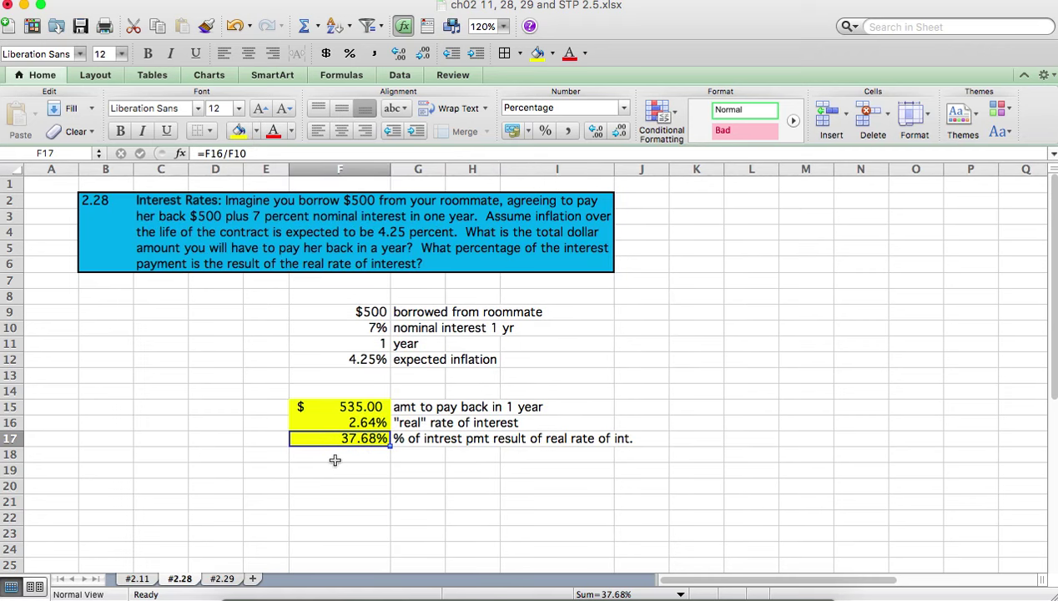
# - On sheet #2.29, enter $1,000 in cell E10 and label it "gifrt from parents" in F10
pyautogui.click(222, 578)
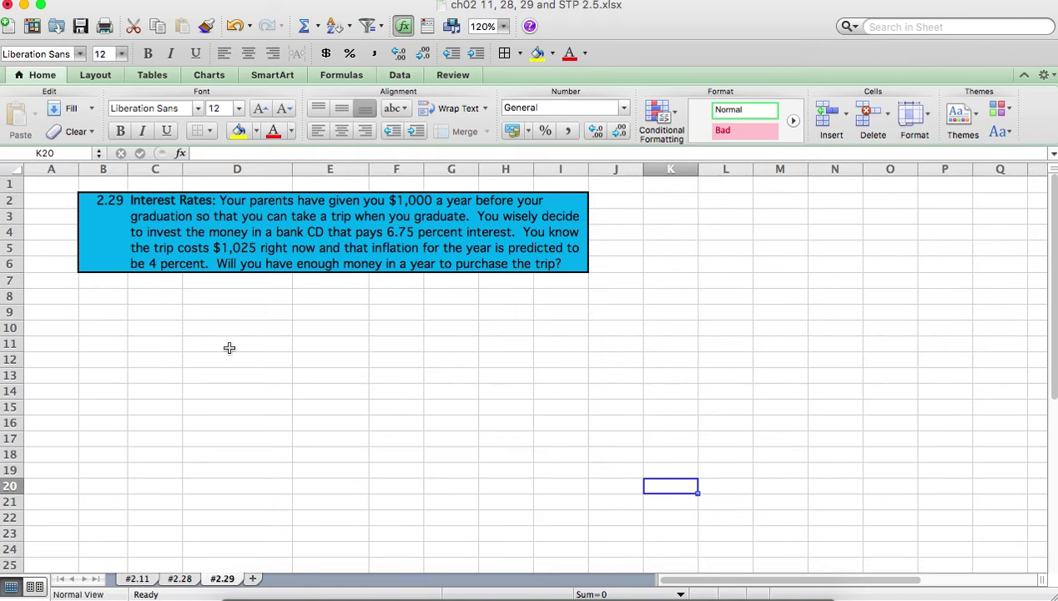
pyautogui.click(230, 347)
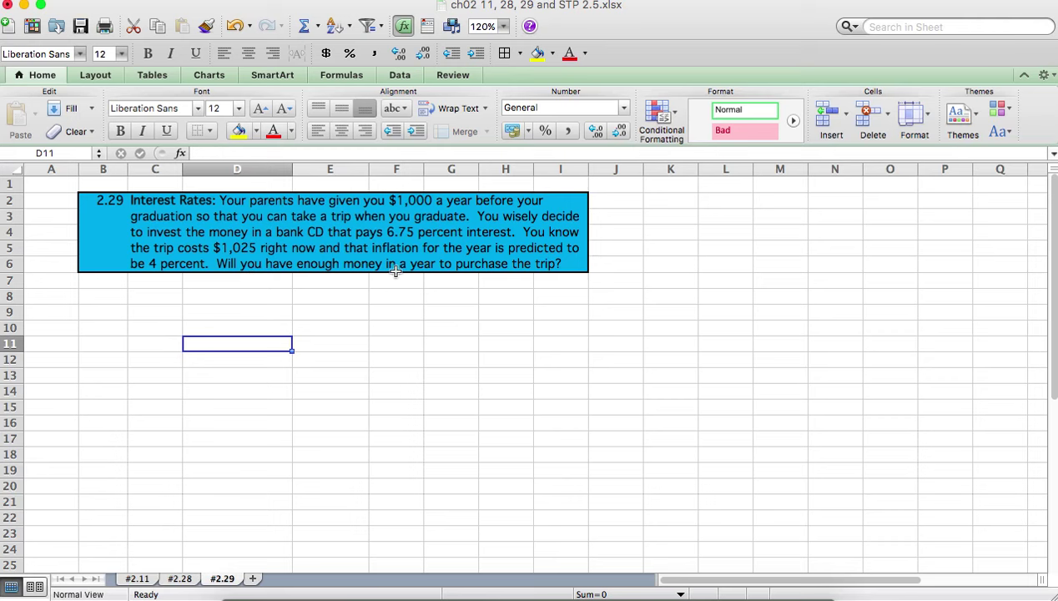
pyautogui.press('Right')
pyautogui.press('Up')
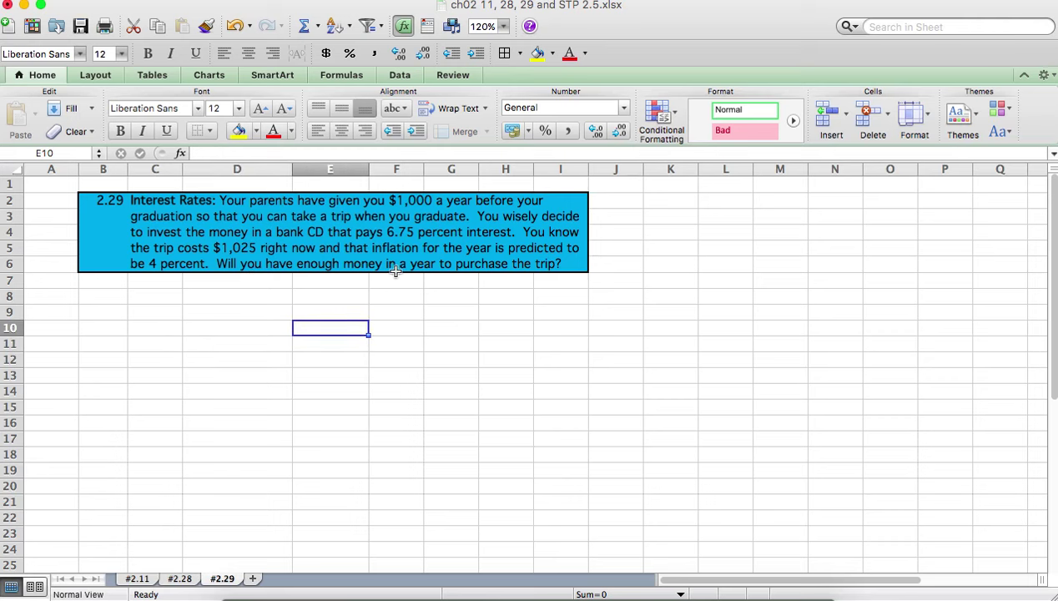
pyautogui.write('$')
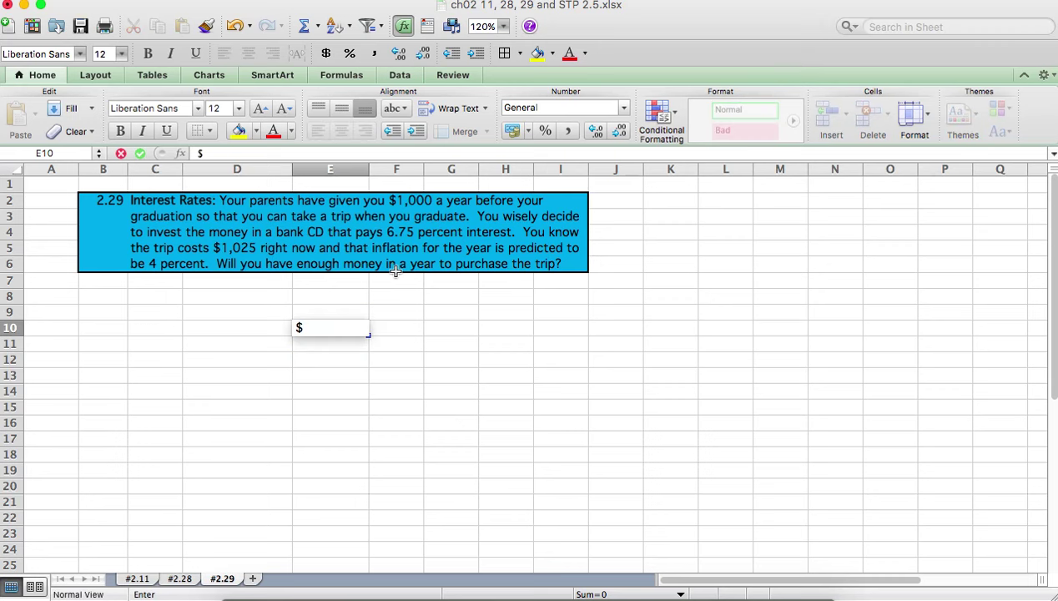
pyautogui.write('1,000')
pyautogui.press('Tab')
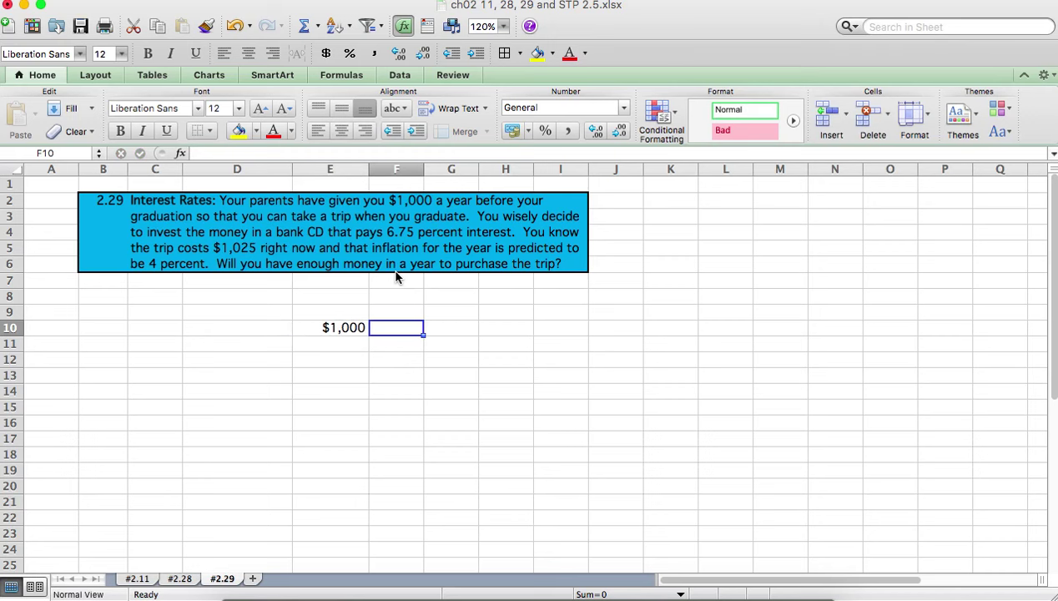
pyautogui.write('gifrt from')
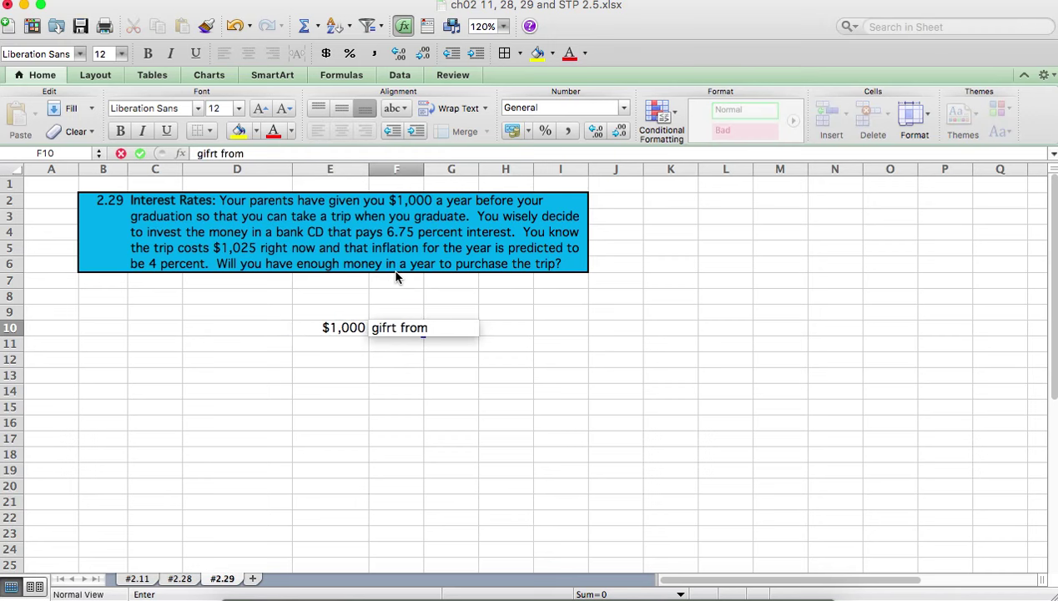
pyautogui.write(' parenst')
pyautogui.press('BackSpace')
pyautogui.press('BackSpace')
pyautogui.write('ts')
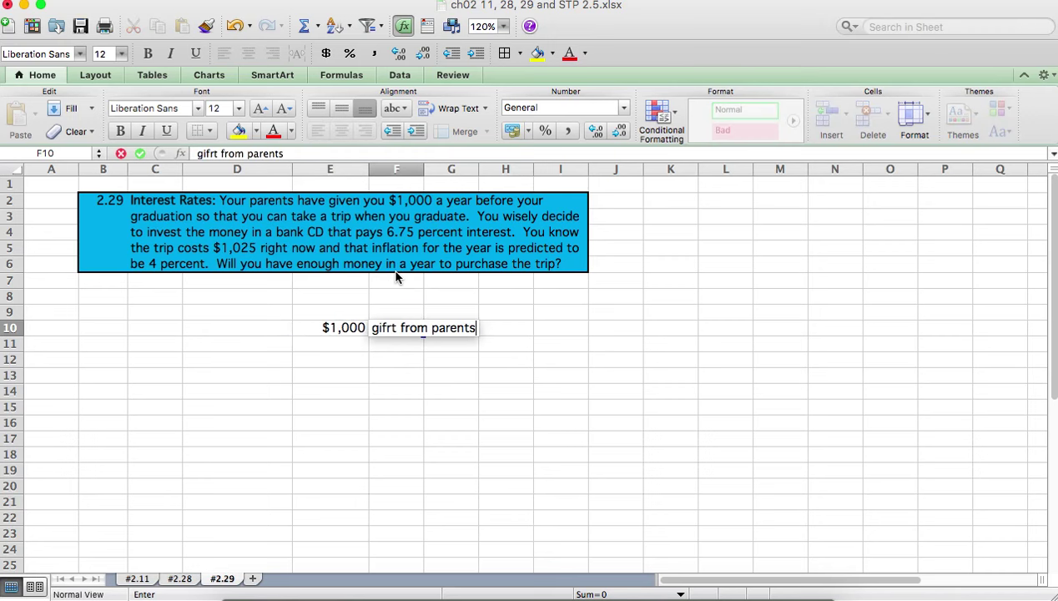
pyautogui.press('Return')
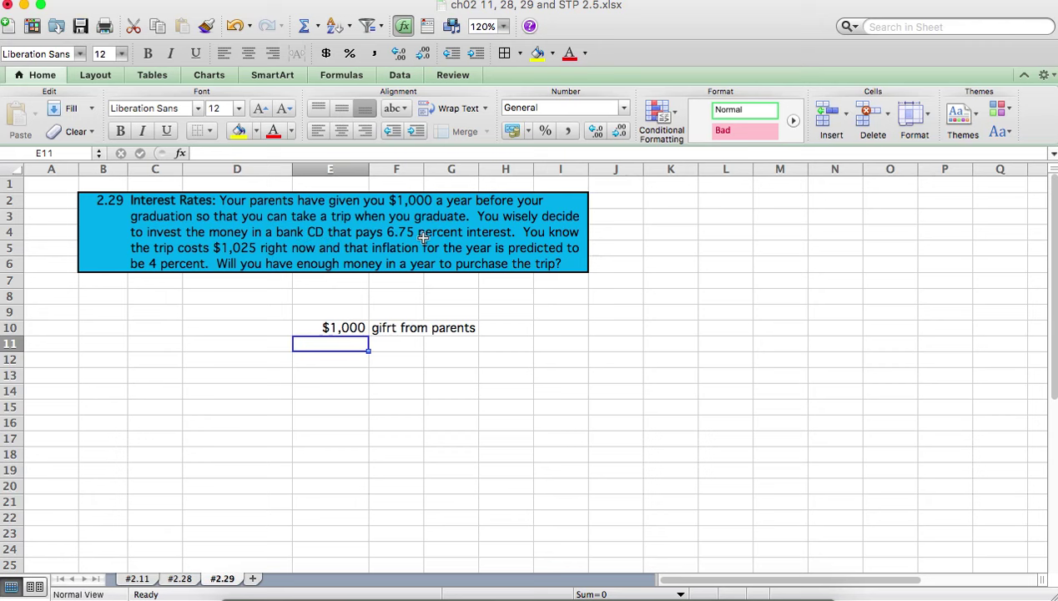
# - Enter 6.75% in cell E11 and label it "CD rate" in F11
pyautogui.write('6.75%')
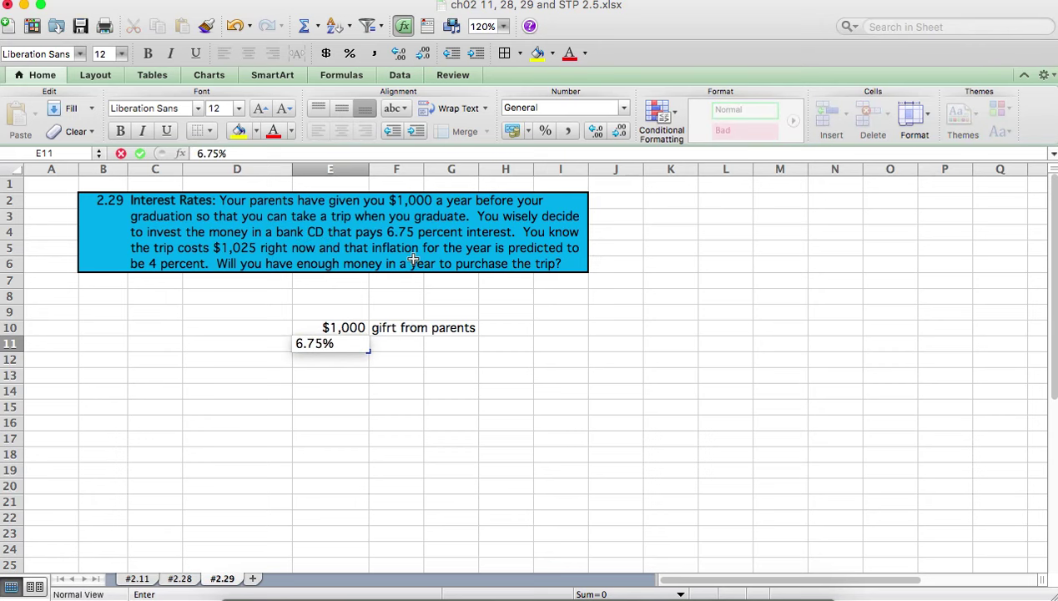
pyautogui.press('Tab')
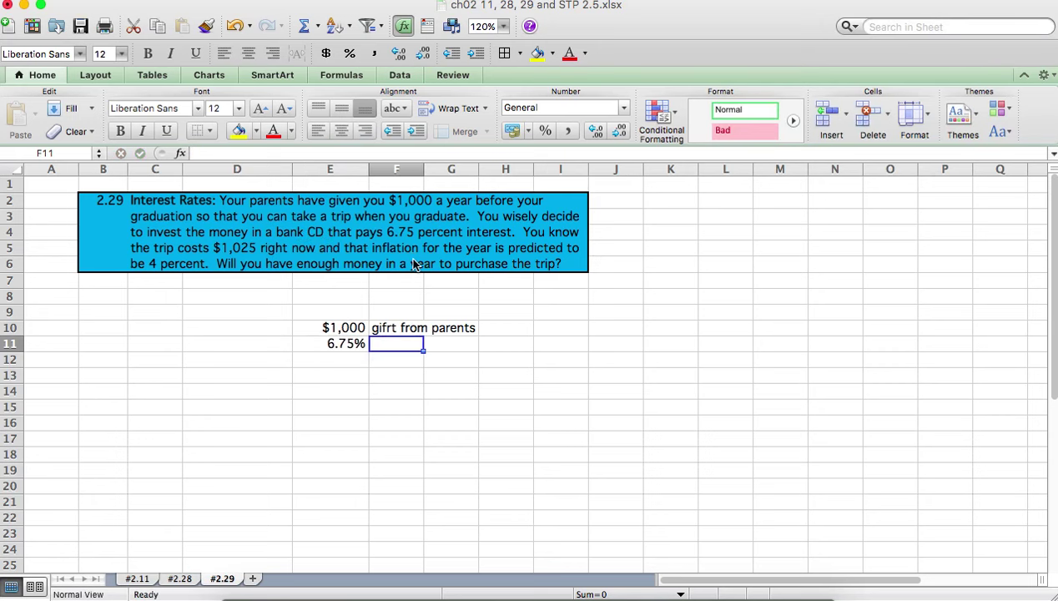
pyautogui.write('CD rate')
pyautogui.press('Return')
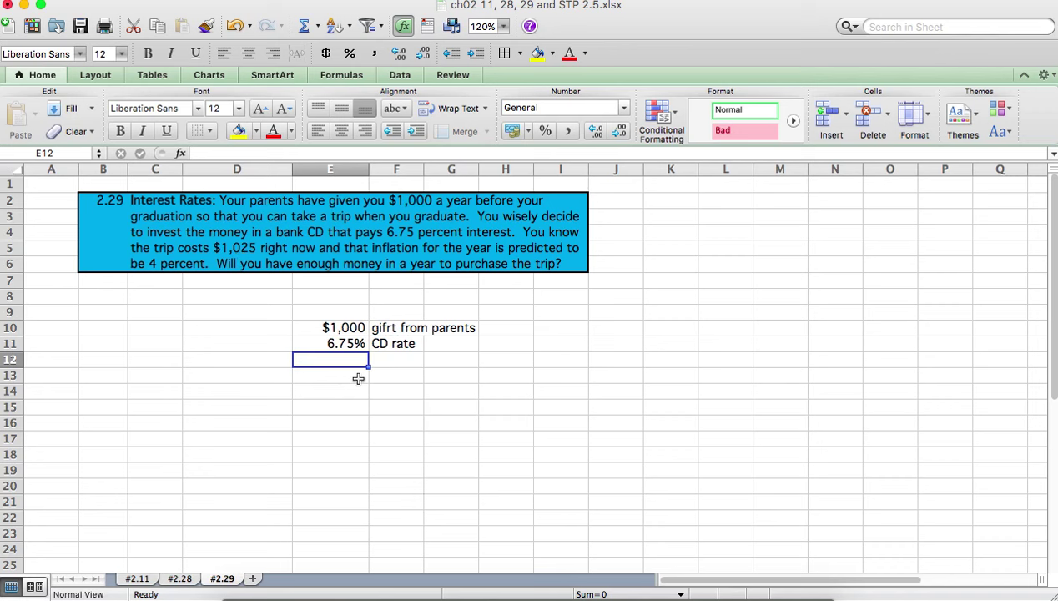
# - Enter $1,025 in cell E12 and label it "cost of trip TODAY" in F12
pyautogui.write('$1,025')
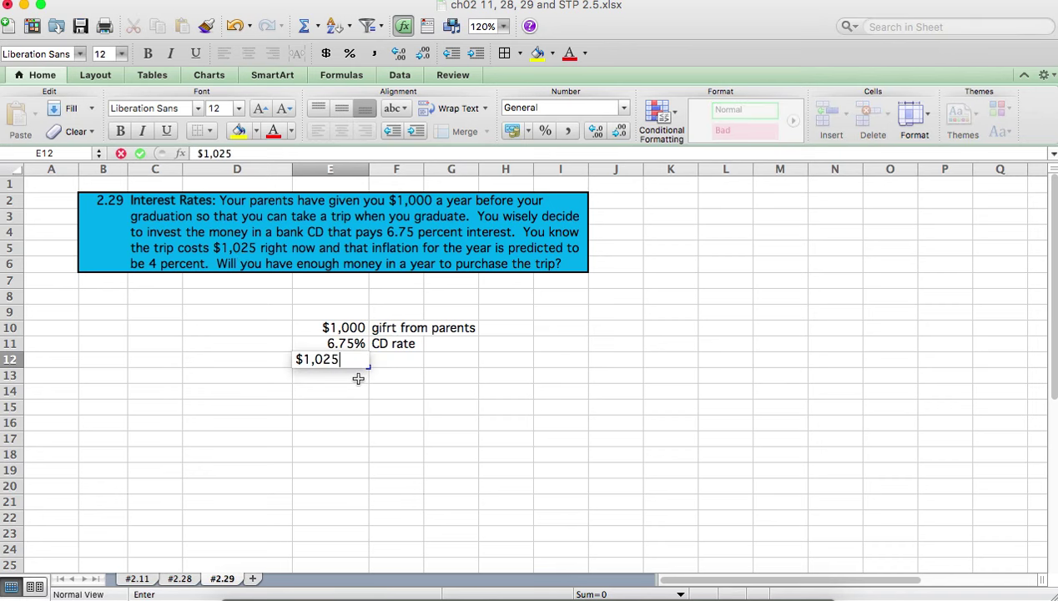
pyautogui.press('Tab')
pyautogui.write('cost of t')
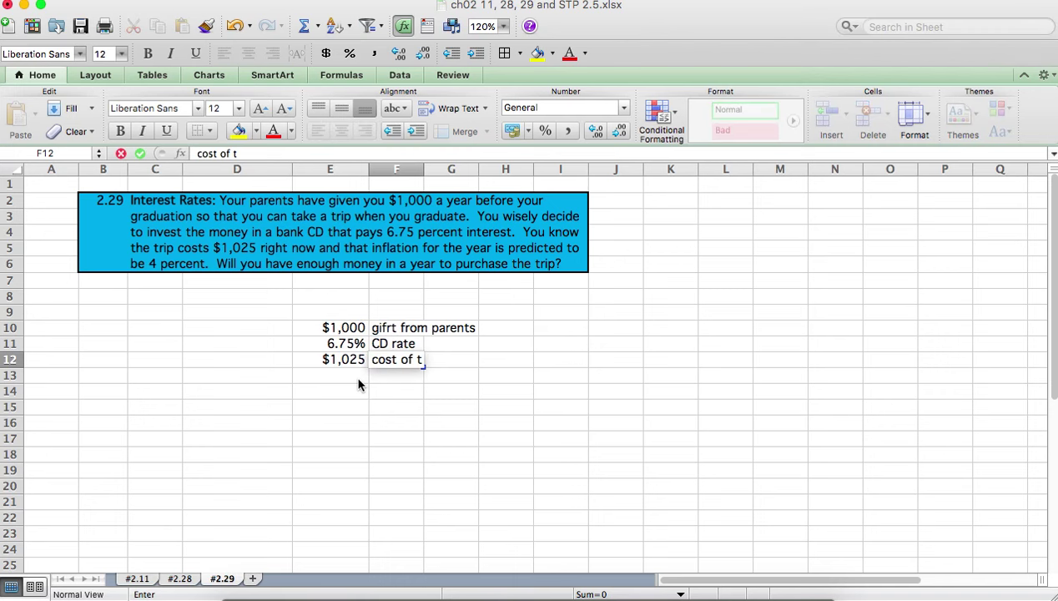
pyautogui.write('rip TODAY')
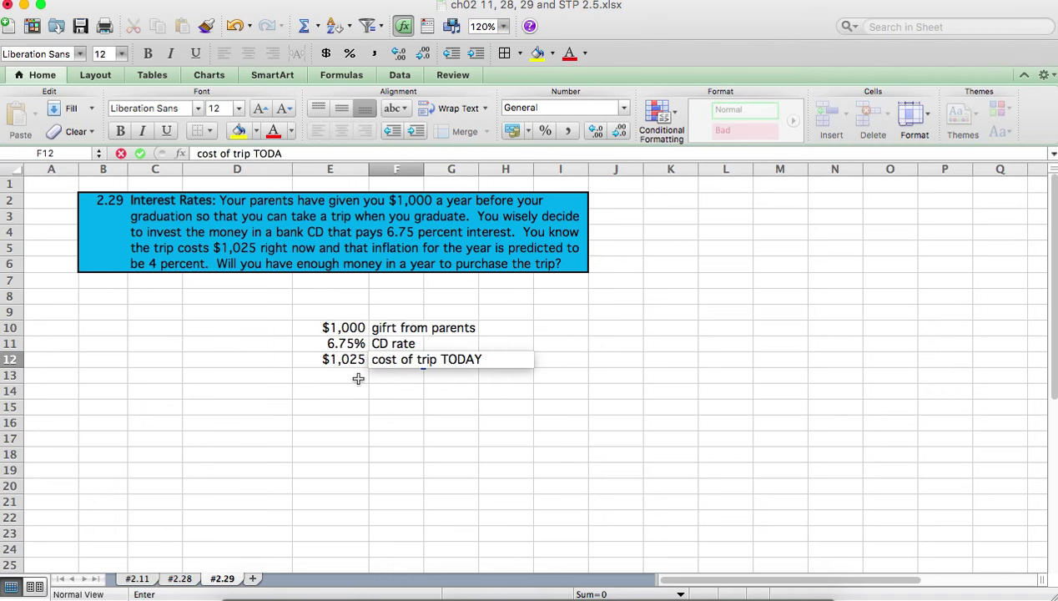
pyautogui.press('Return')
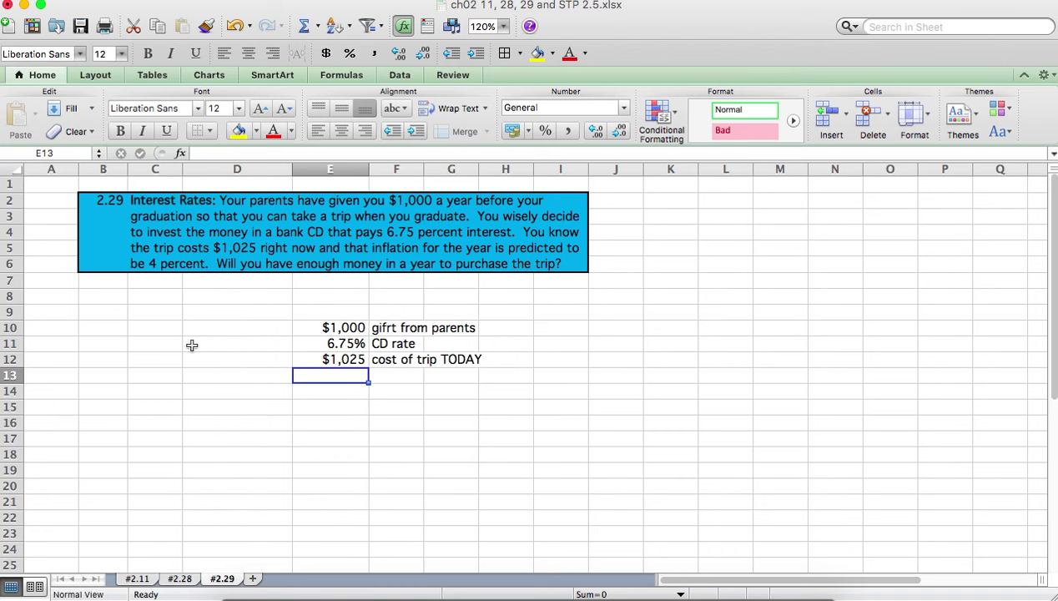
# - Enter 4% in cell E13 and label it "expt. Inflation" in F13
pyautogui.write('$5')
pyautogui.press('Return')
pyautogui.write('4%')
pyautogui.press('Tab')
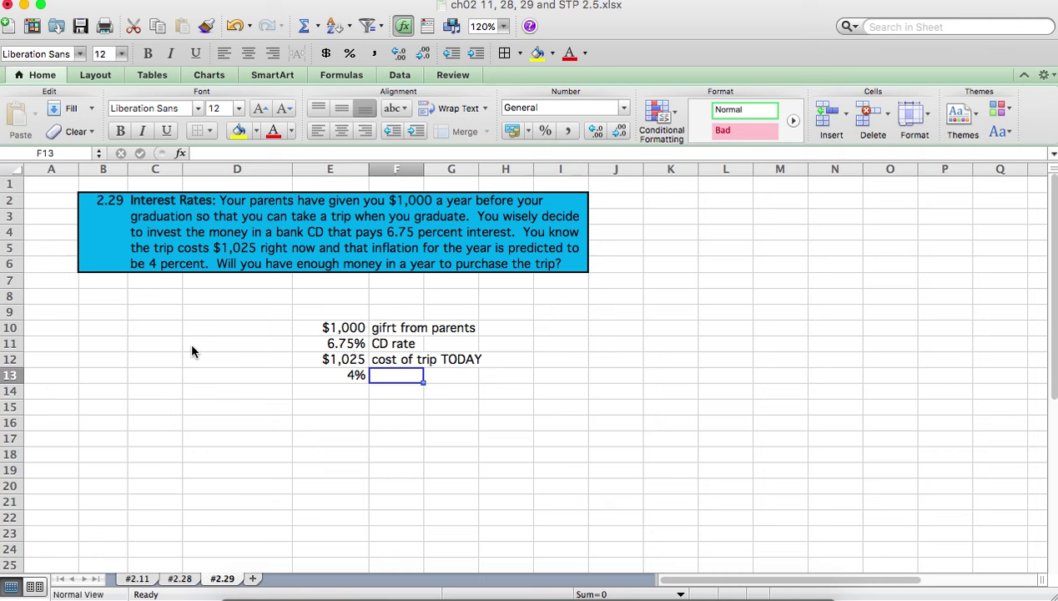
pyautogui.write('expt.')
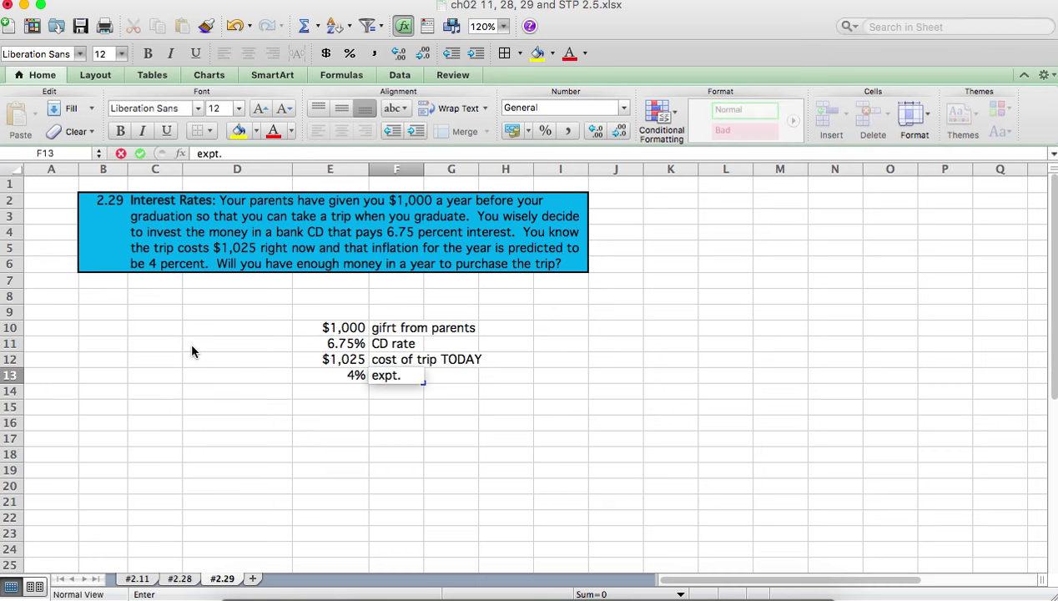
pyautogui.write(' inflation')
pyautogui.press('Return')
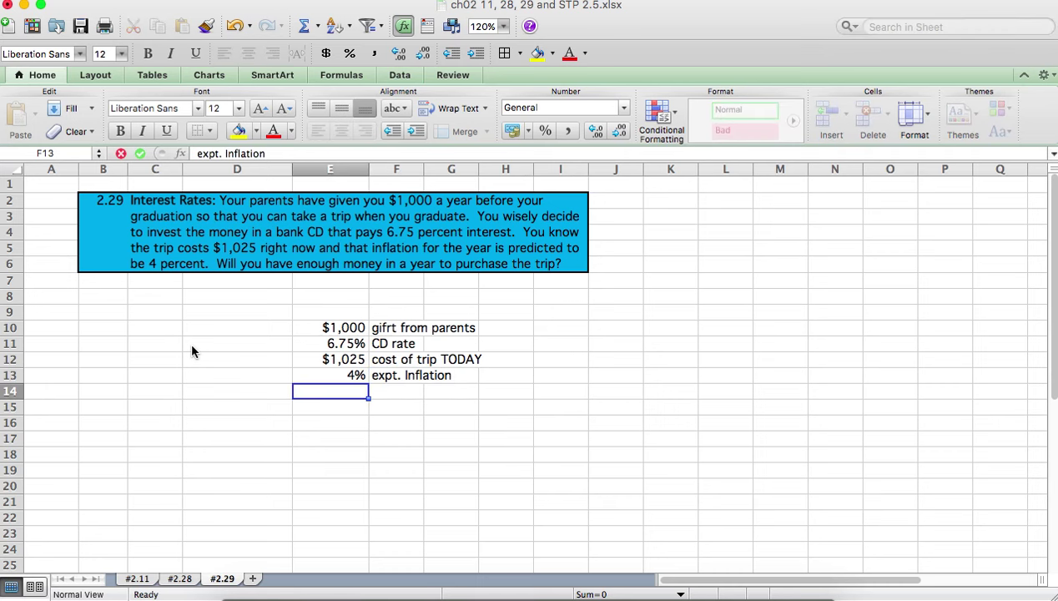
pyautogui.press('Return')
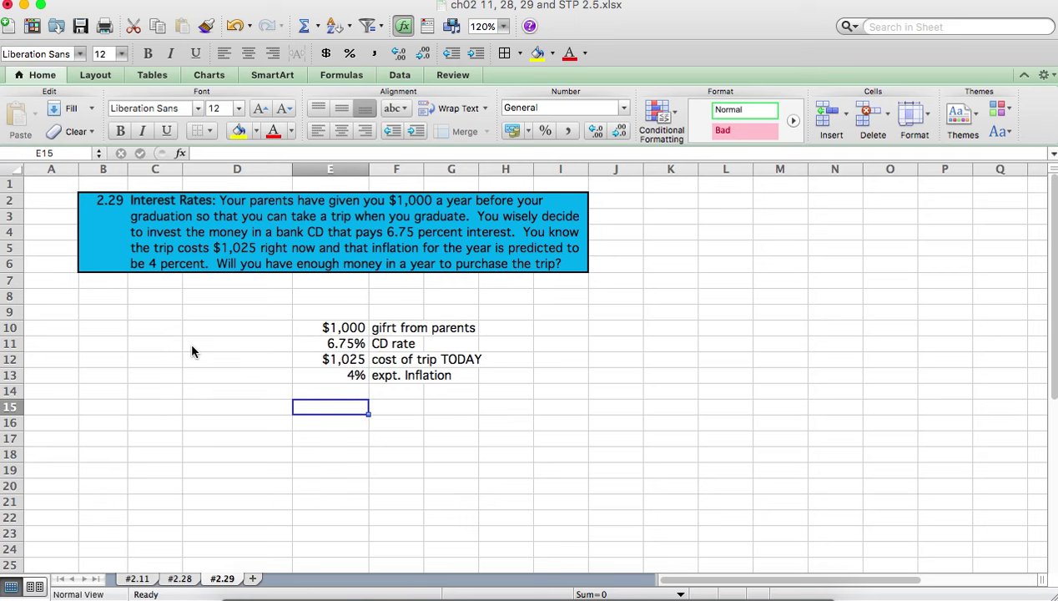
pyautogui.press('Return')
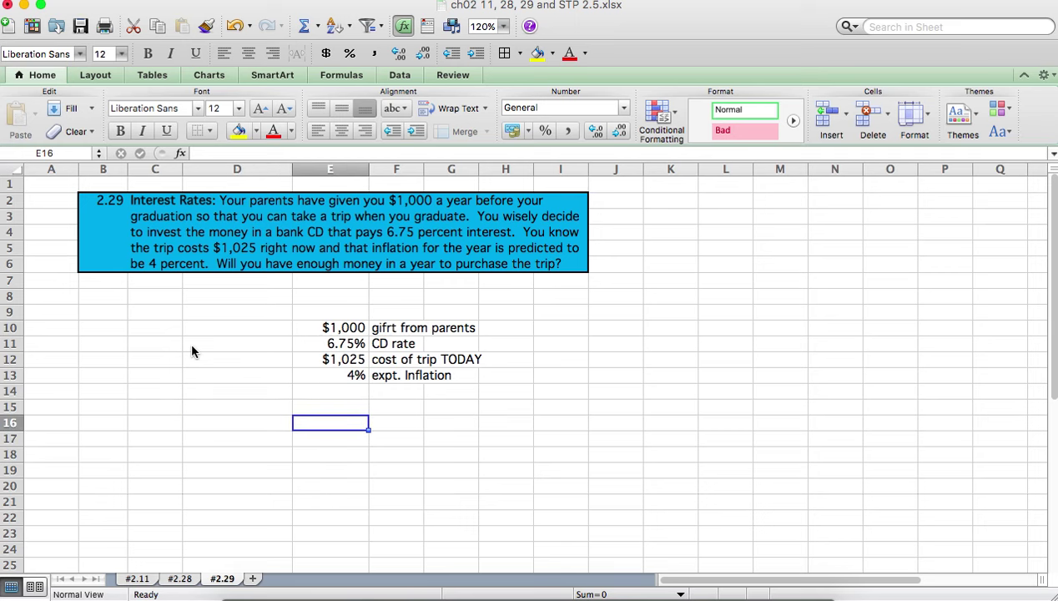
pyautogui.press('Tab')
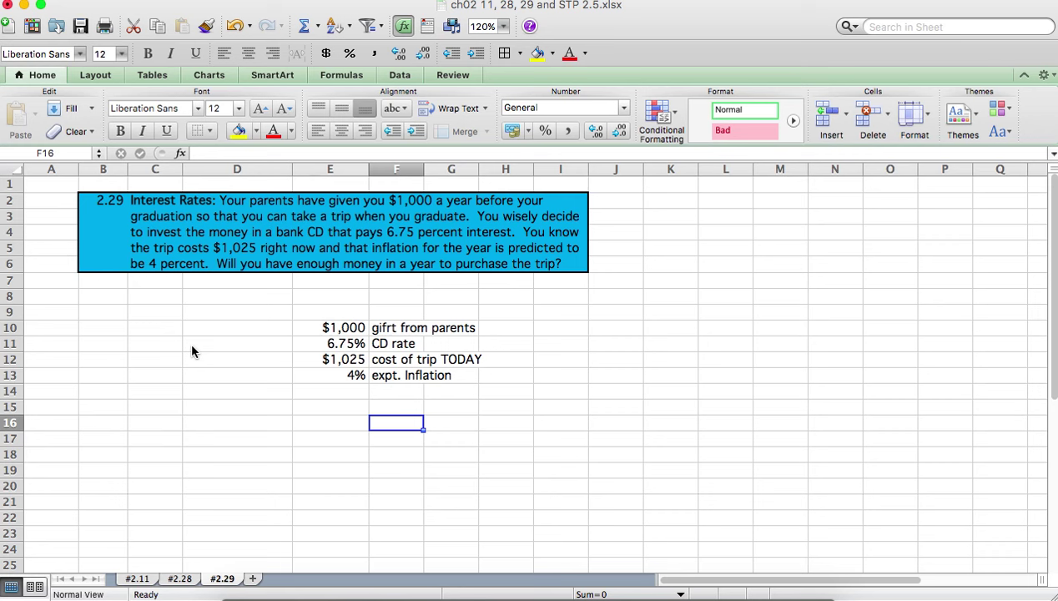
# - Correct the misspelled label in cell F10 to read "gift from parents"
pyautogui.click(381, 327)
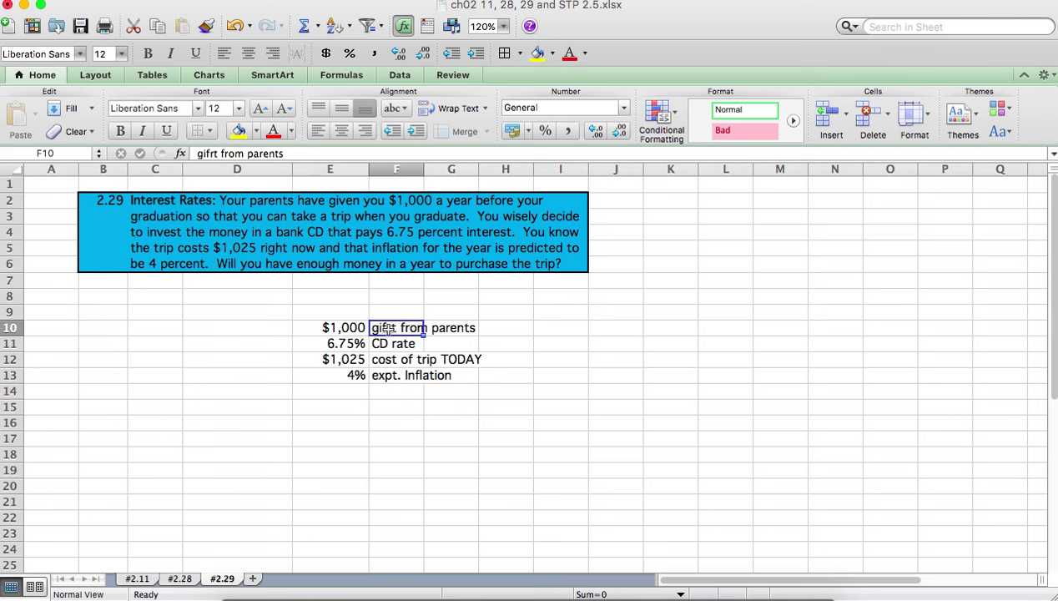
pyautogui.doubleClick(384, 327)
pyautogui.press('BackSpace')
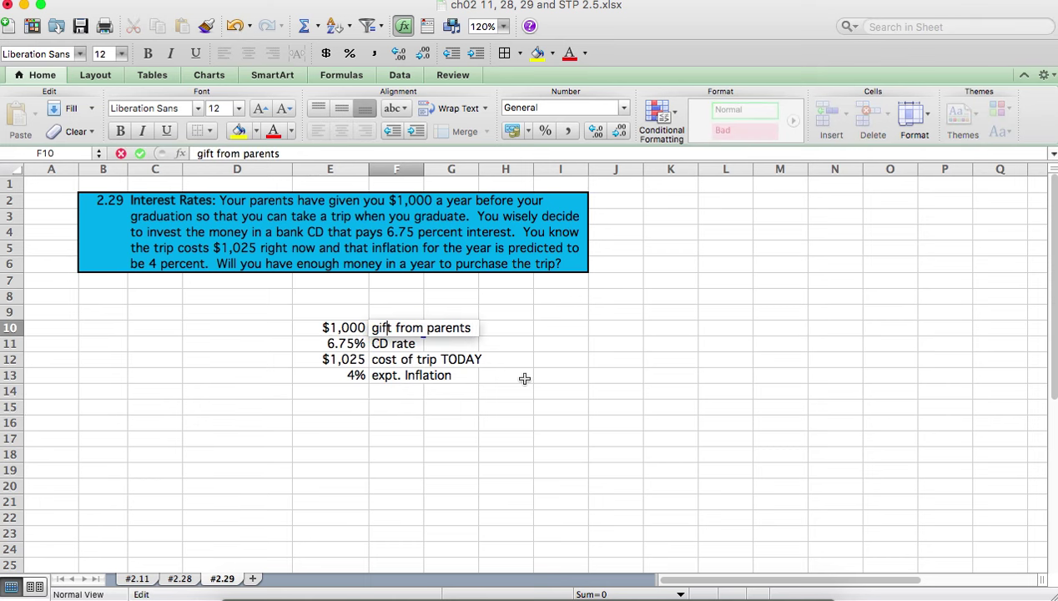
pyautogui.click(487, 402)
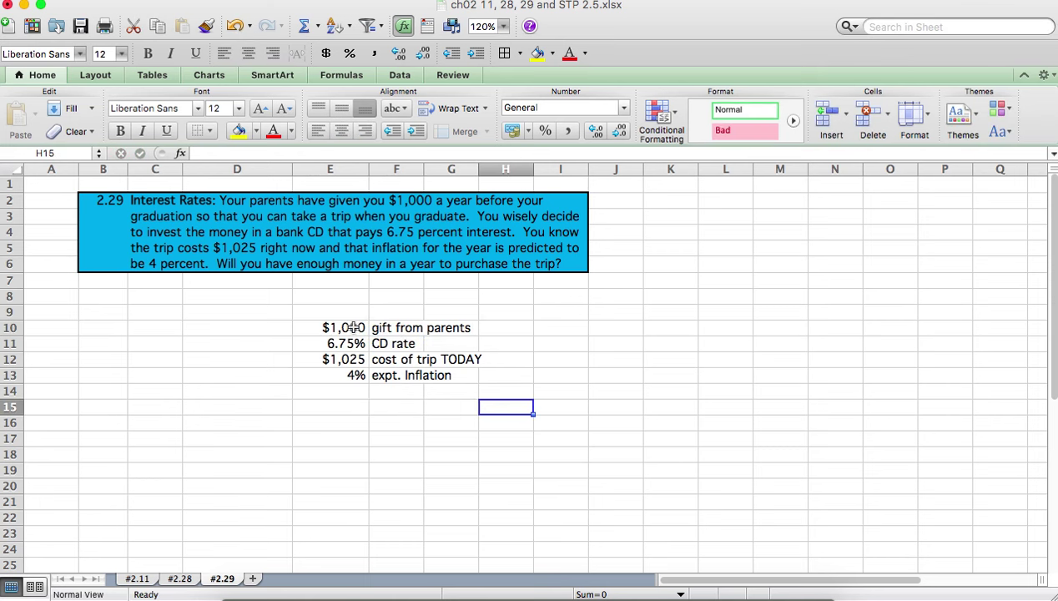
# - Enter the result labels "CD Value after 1 yr" in F16 and "Future cost of the trip" in F17
pyautogui.click(400, 423)
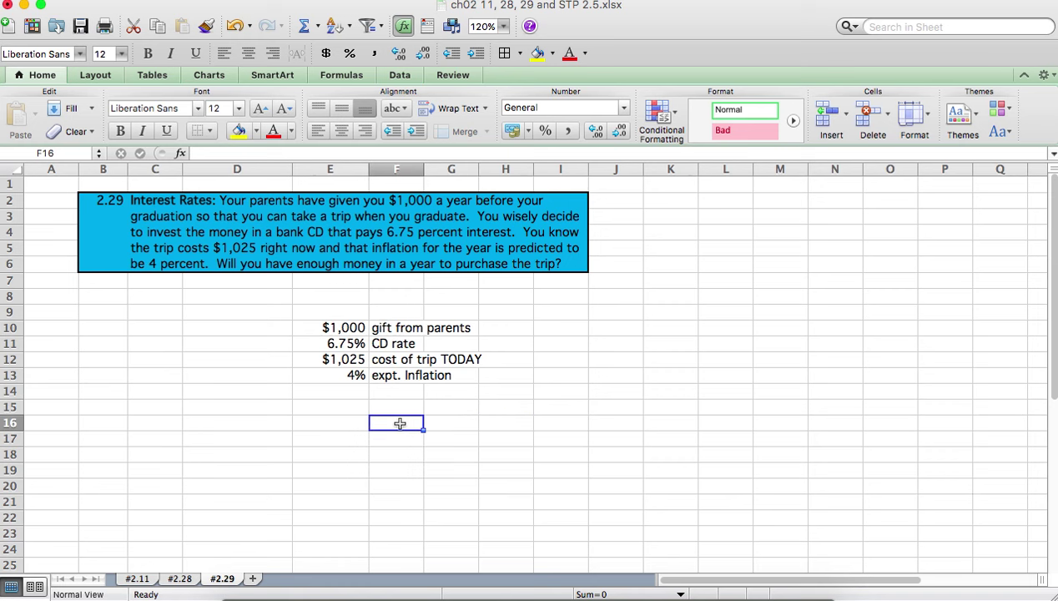
pyautogui.write('CD Value')
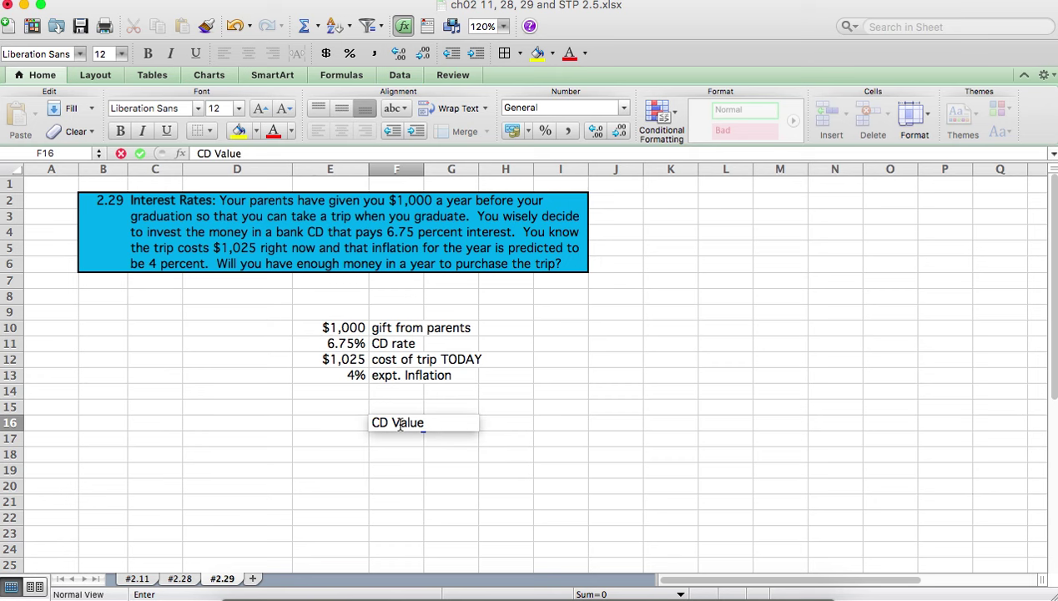
pyautogui.write(' after 1 yr')
pyautogui.press('Return')
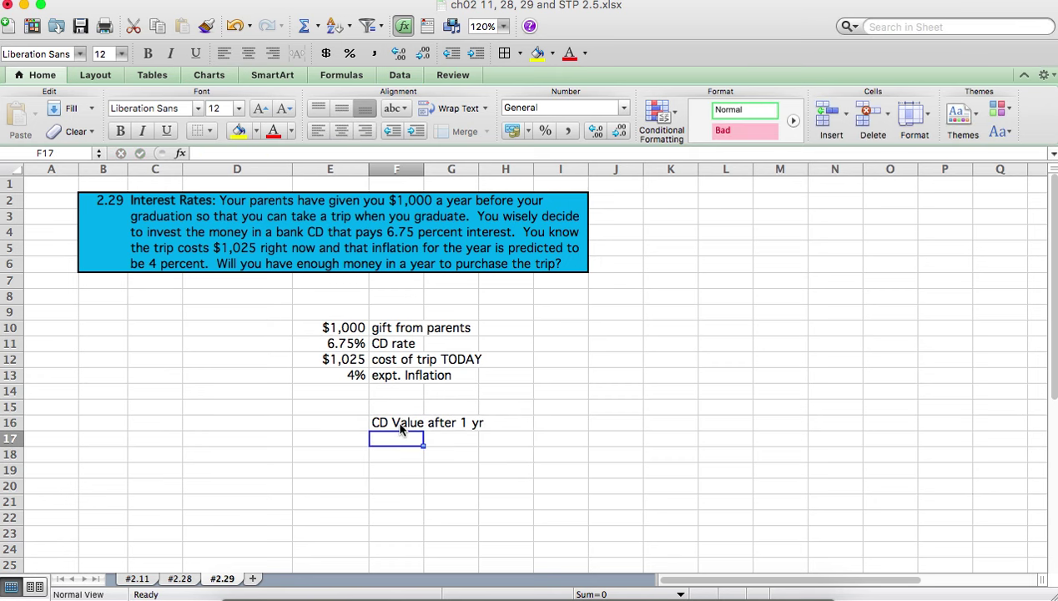
pyautogui.write('Future cost')
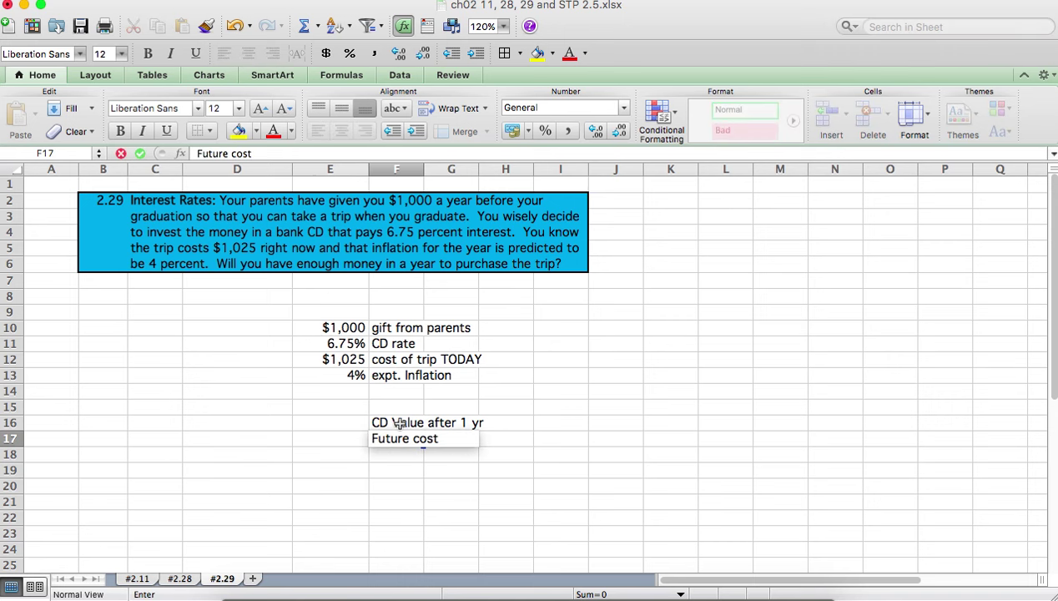
pyautogui.write(' of the trip')
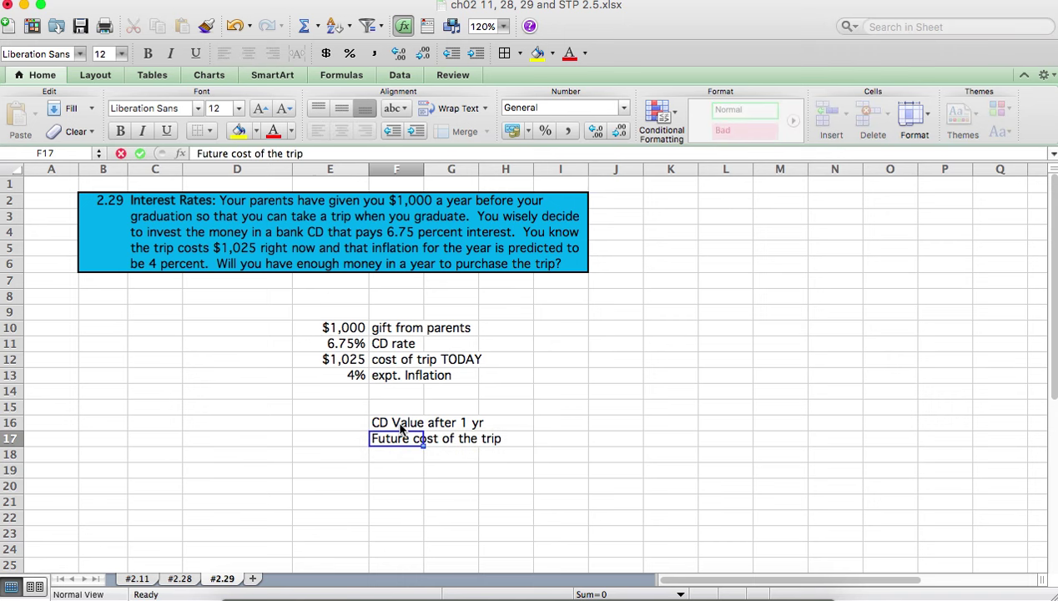
pyautogui.press('Return')
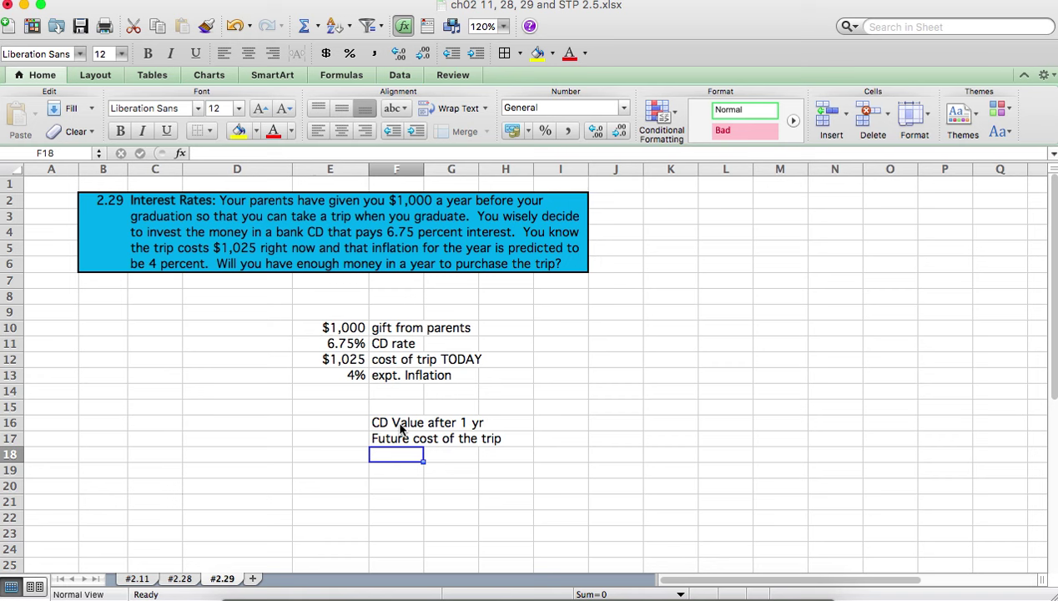
# - Enter the question label "Is there enough money for the trip???" in cell F19
pyautogui.press('Return')
pyautogui.write('Is ther')
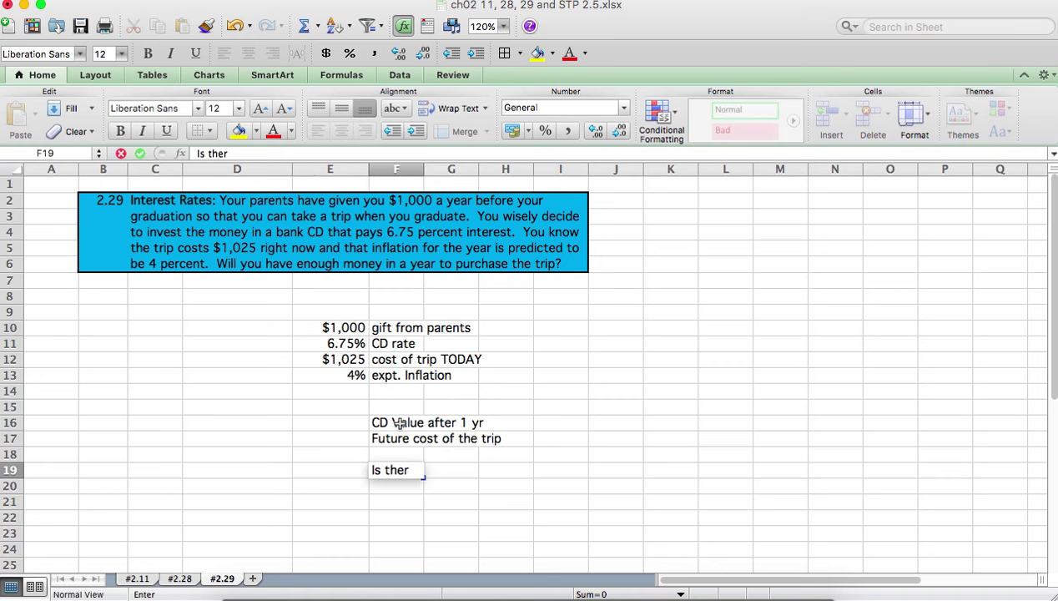
pyautogui.write('e enough ')
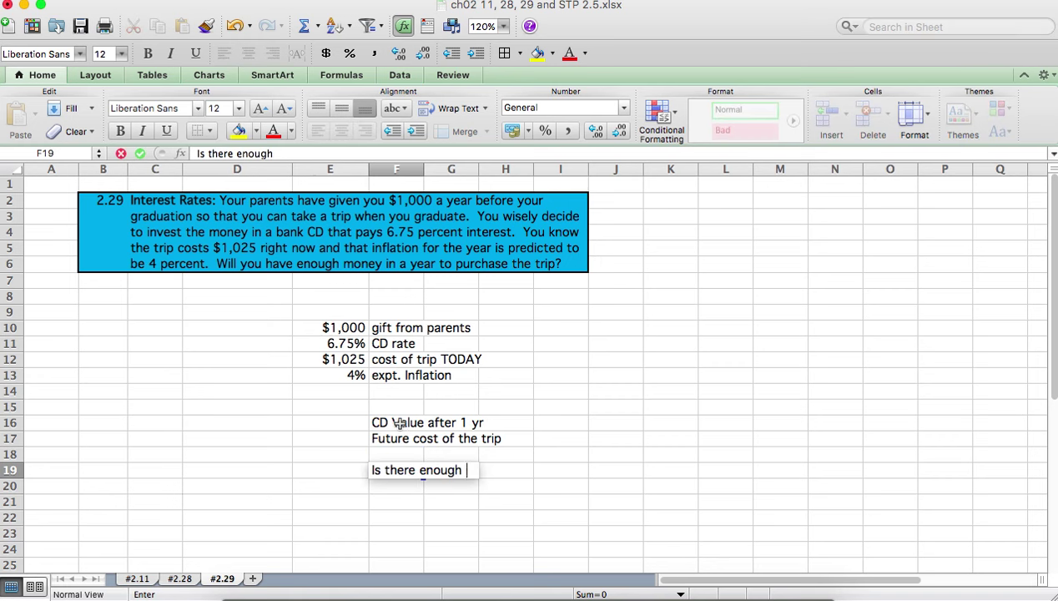
pyautogui.write('money for the t')
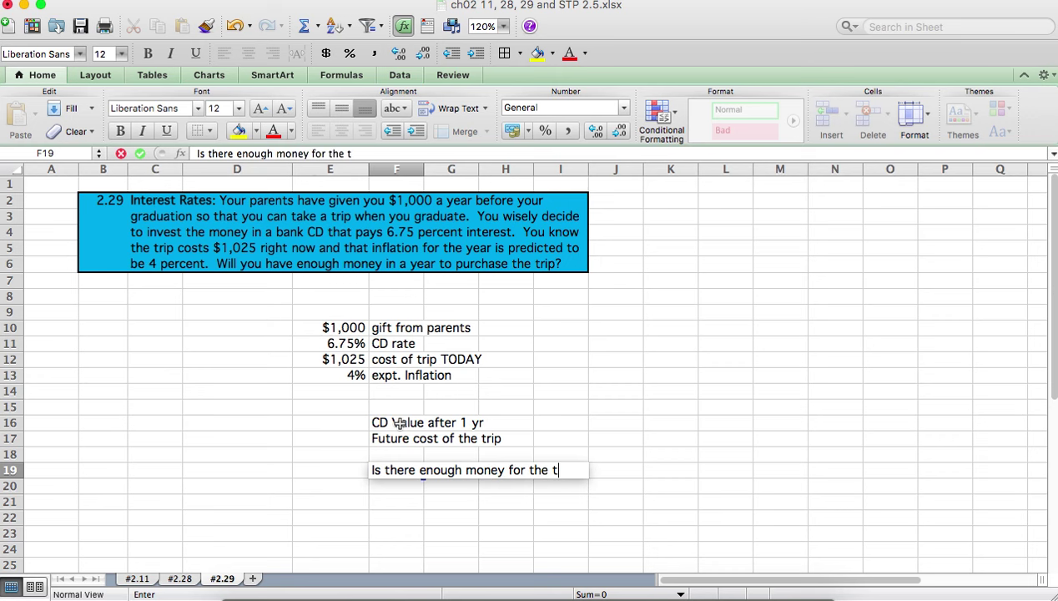
pyautogui.write('rip???')
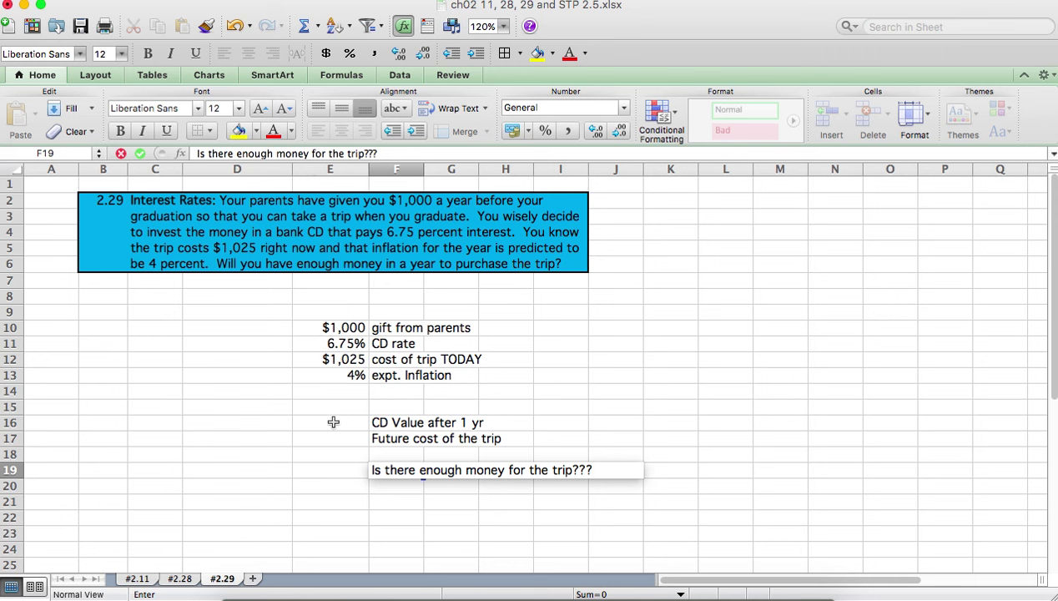
# - Calculate the CD value after one year in cell E16 with the formula =E10*(1+E11)
pyautogui.click(330, 427)
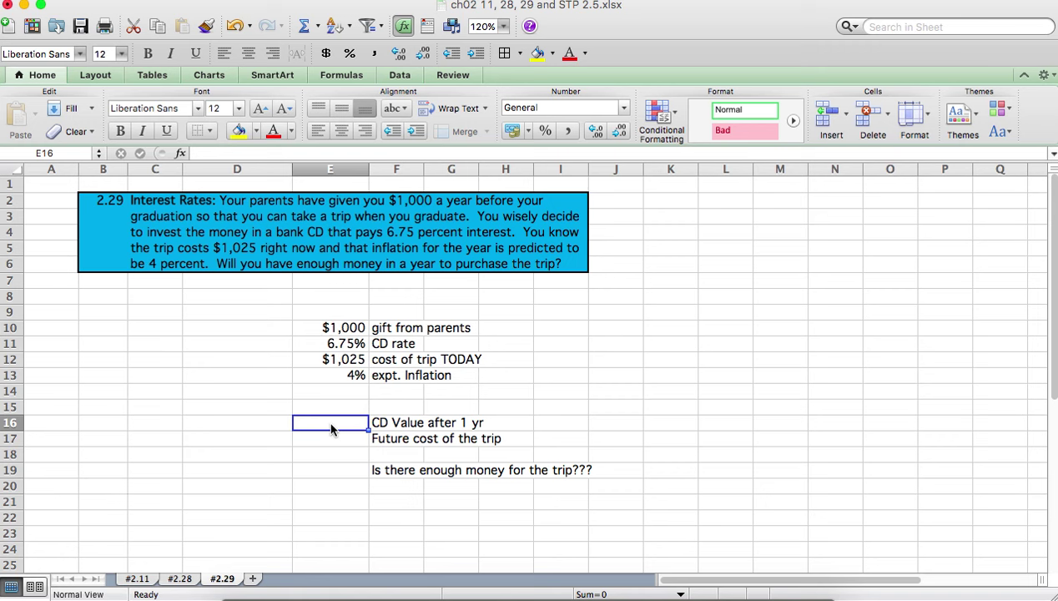
pyautogui.write('=')
pyautogui.click(333, 332)
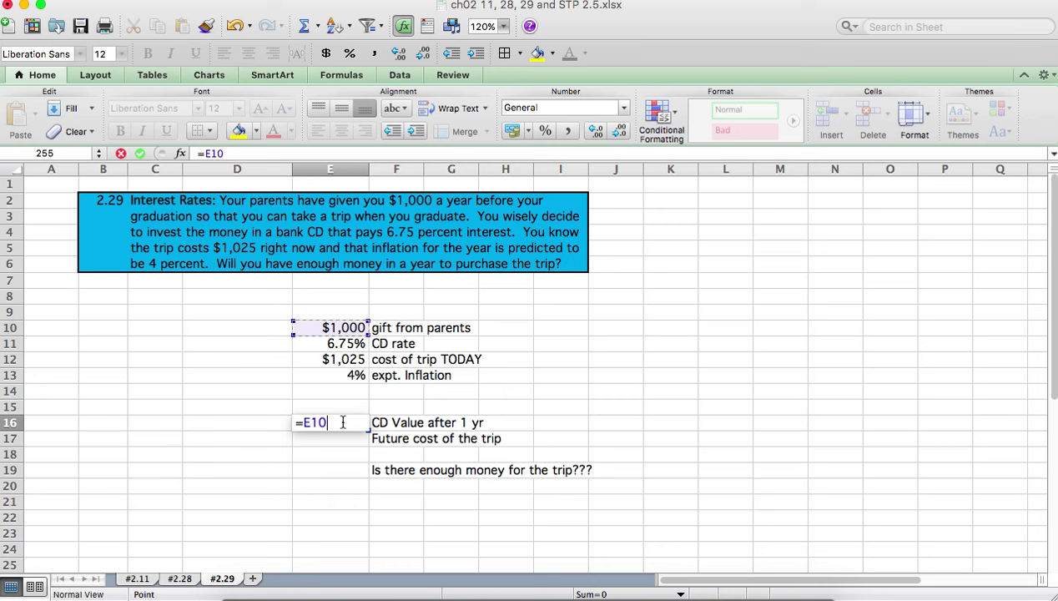
pyautogui.write('*(1+')
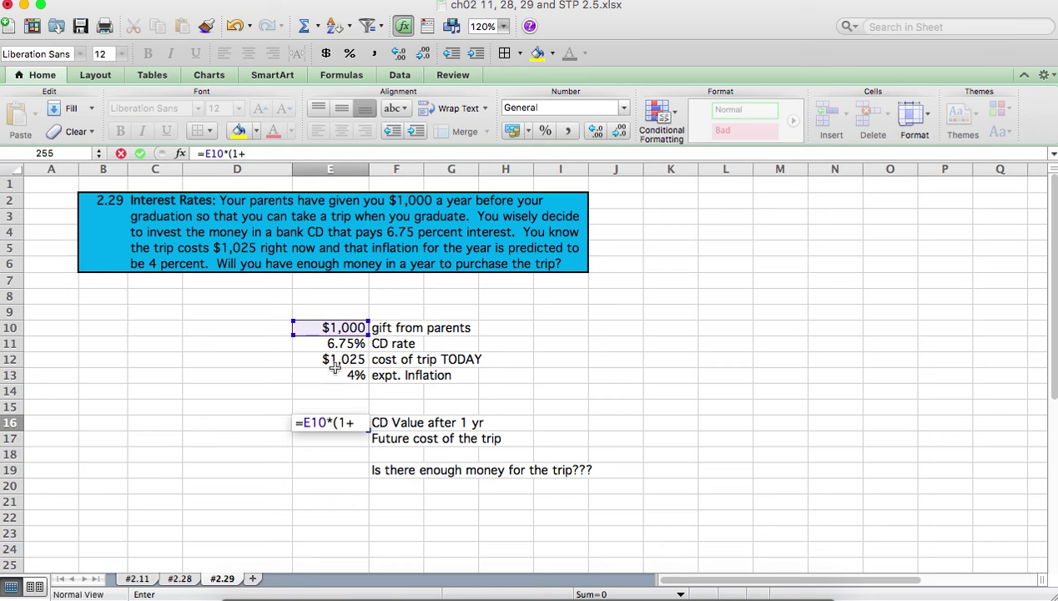
pyautogui.click(317, 341)
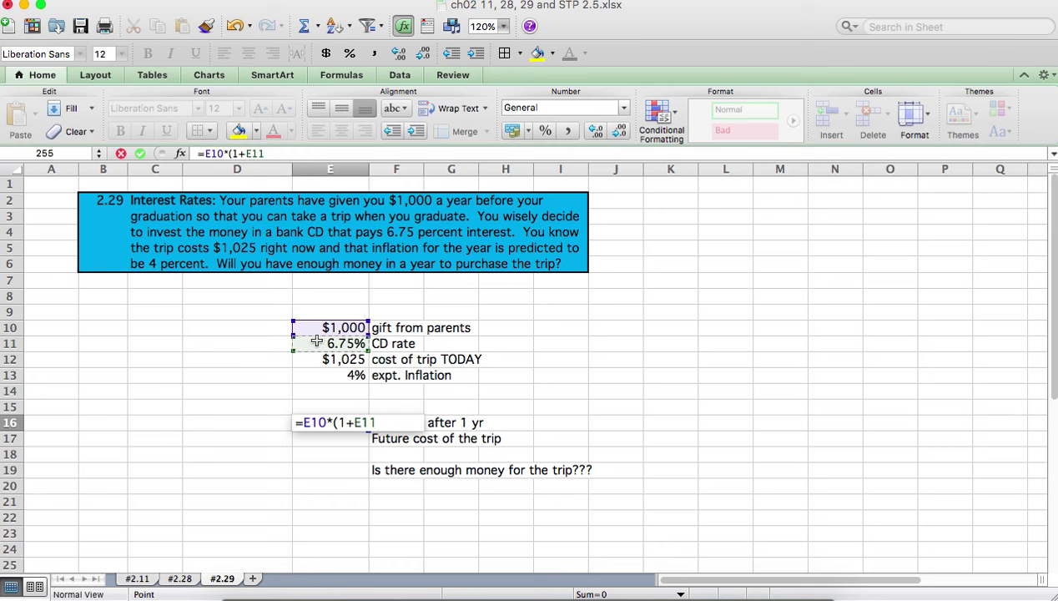
pyautogui.write(')')
pyautogui.press('Return')
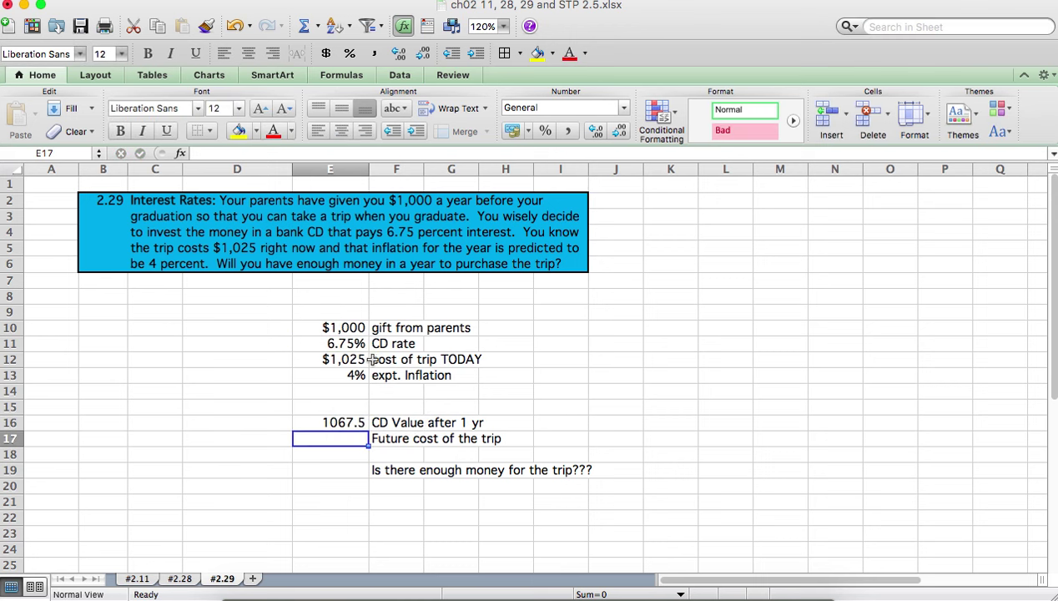
# - Format the CD value in E16 as accounting currency and fill the cell yellow
pyautogui.click(347, 423)
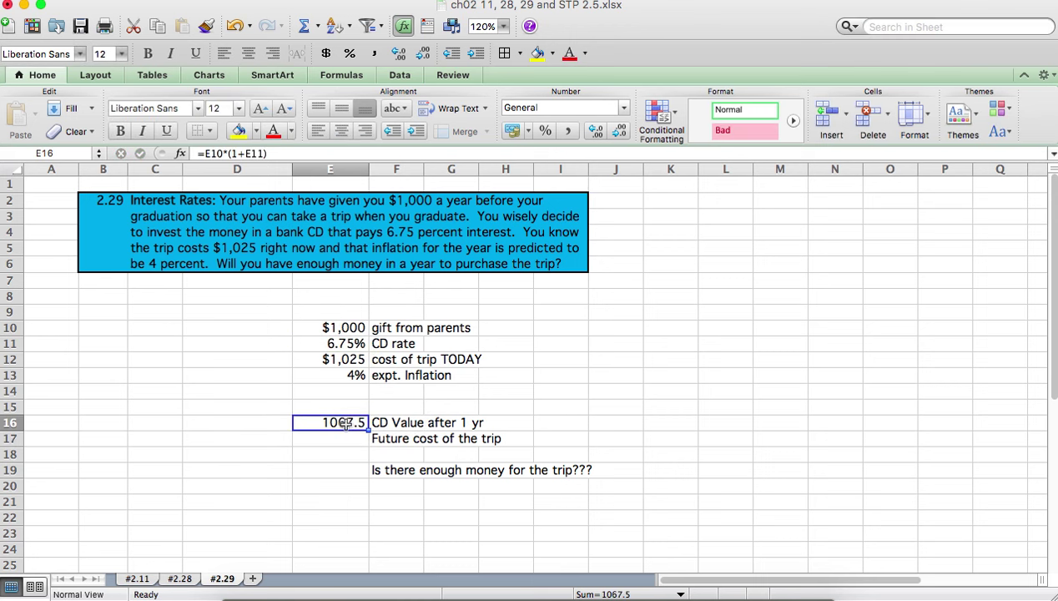
pyautogui.click(512, 131)
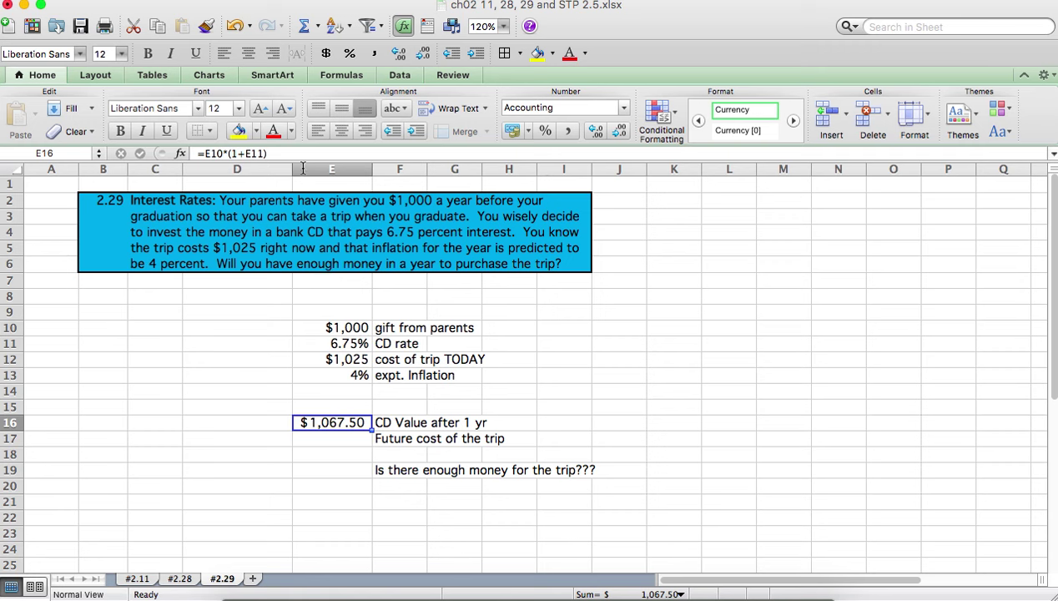
pyautogui.click(239, 132)
pyautogui.press('Return')
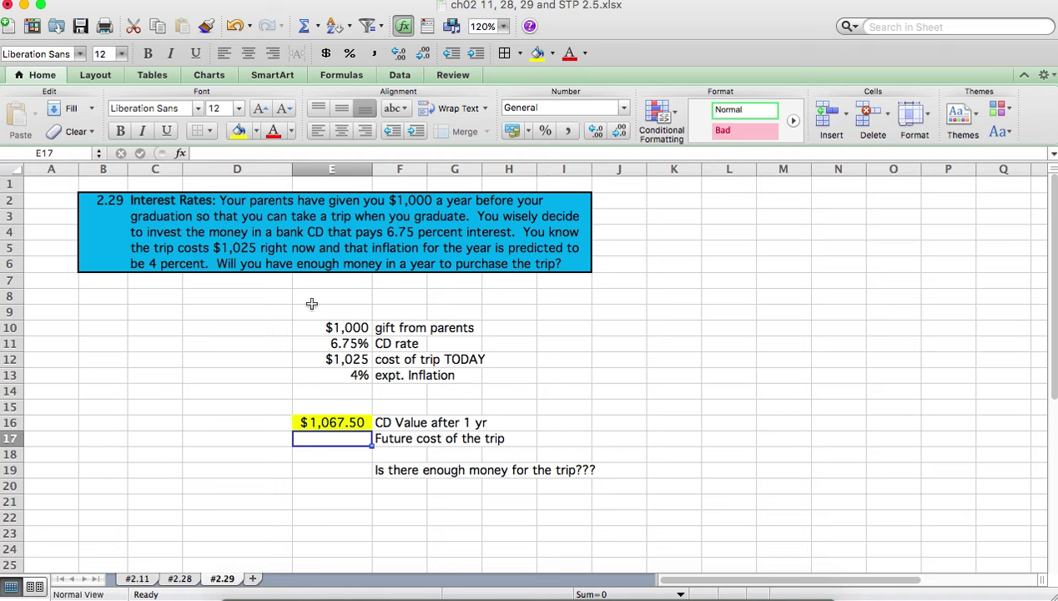
# - Calculate the future cost of the trip in cell E17 with the formula =E12*(1+E13)
pyautogui.write('=')
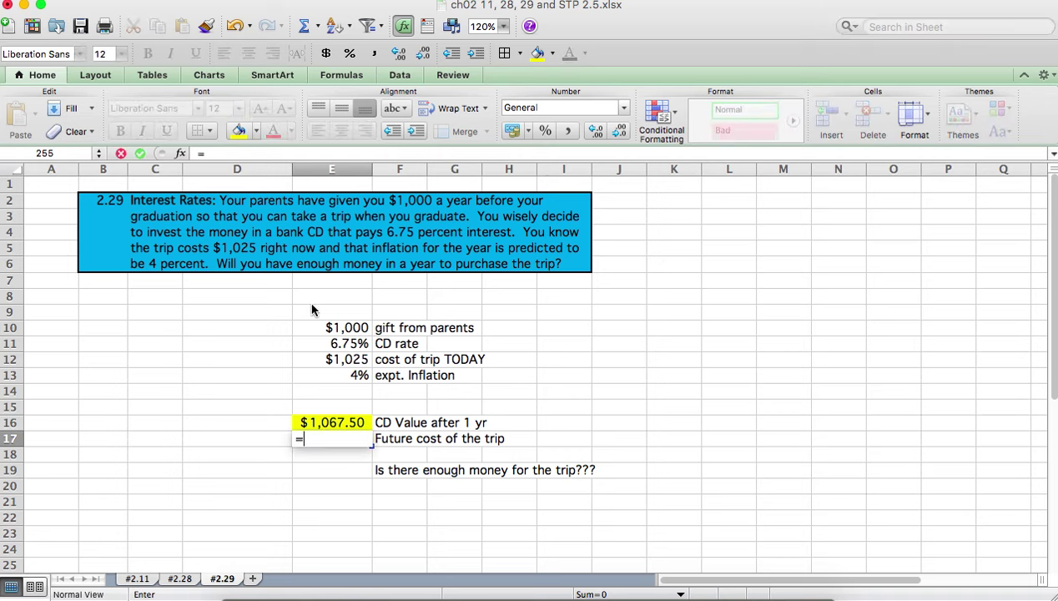
pyautogui.click(313, 332)
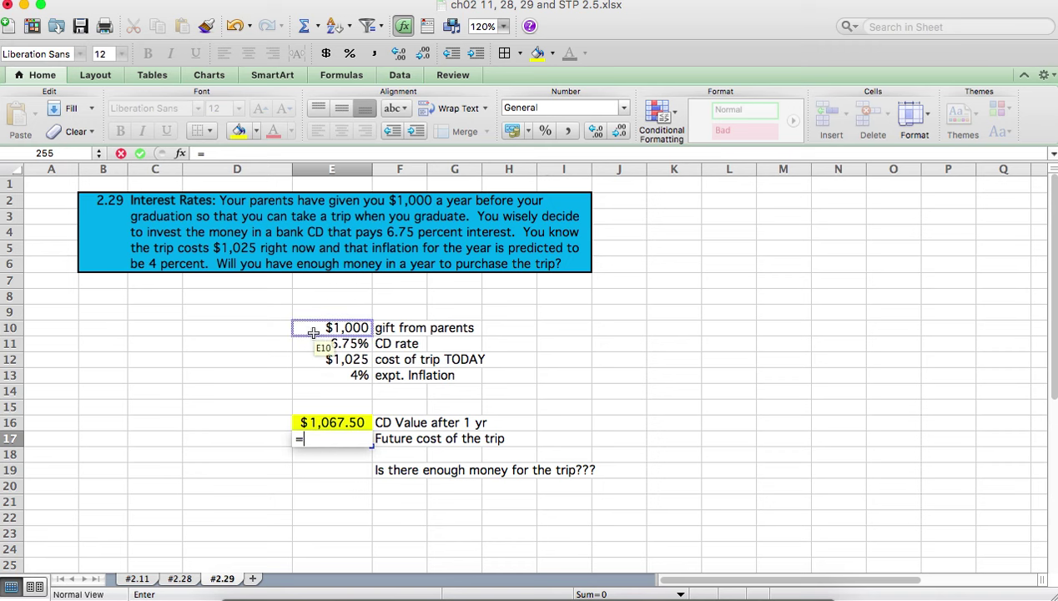
pyautogui.click(321, 364)
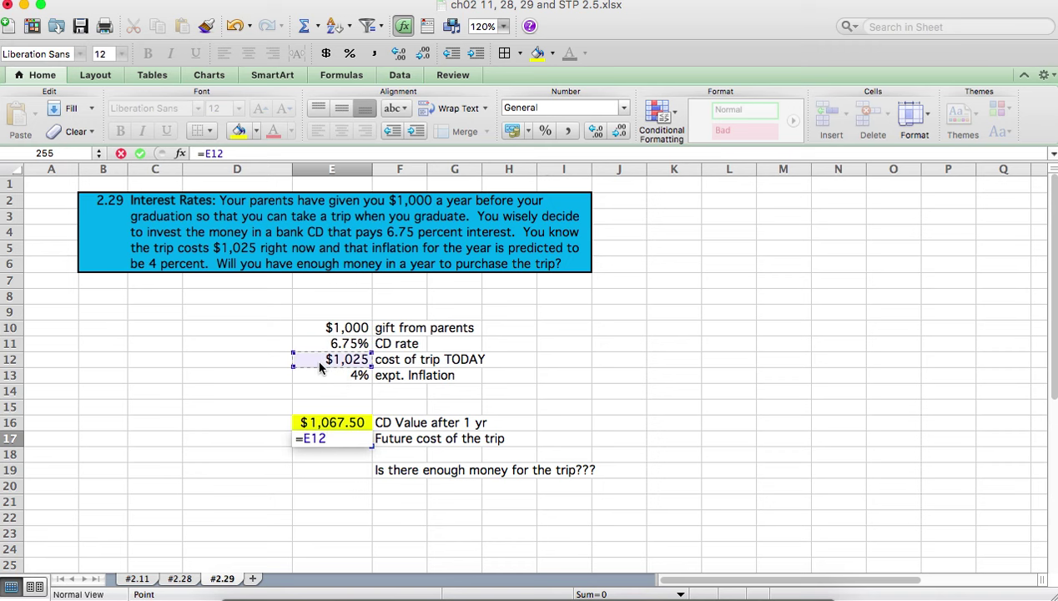
pyautogui.write('*')
pyautogui.write('(1')
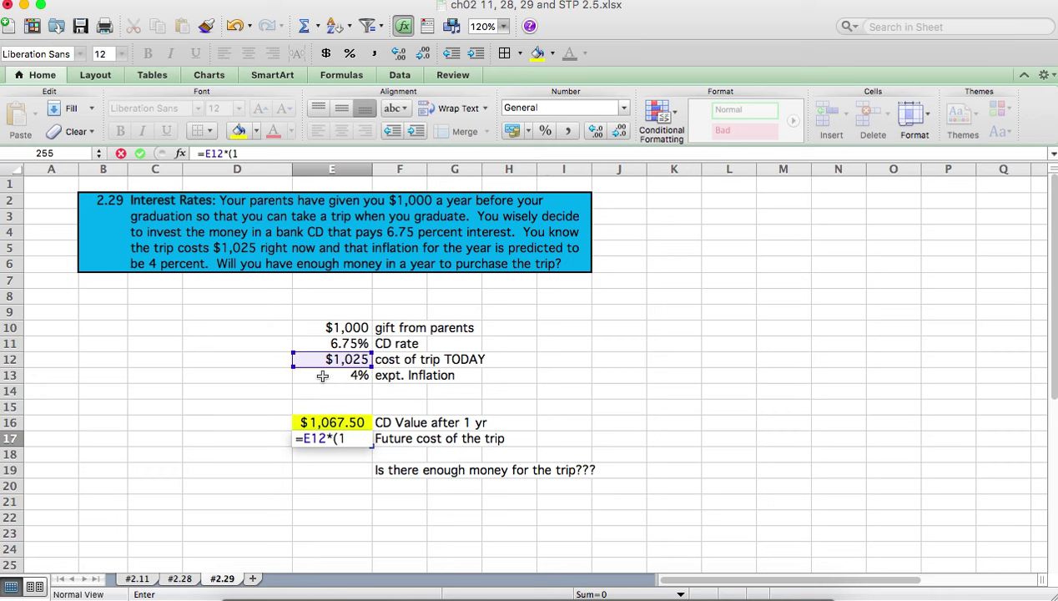
pyautogui.write('=')
pyautogui.press('BackSpace')
pyautogui.write('+')
pyautogui.click(325, 377)
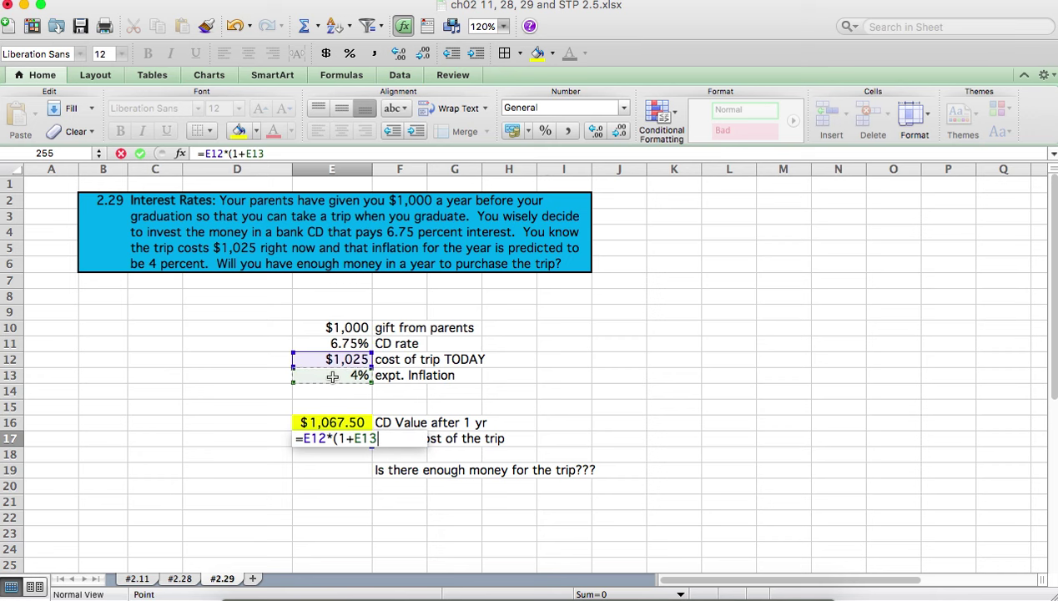
pyautogui.write(')')
pyautogui.press('Return')
# - Format the future trip cost in E17 as accounting currency with a yellow fill
pyautogui.press('Up')
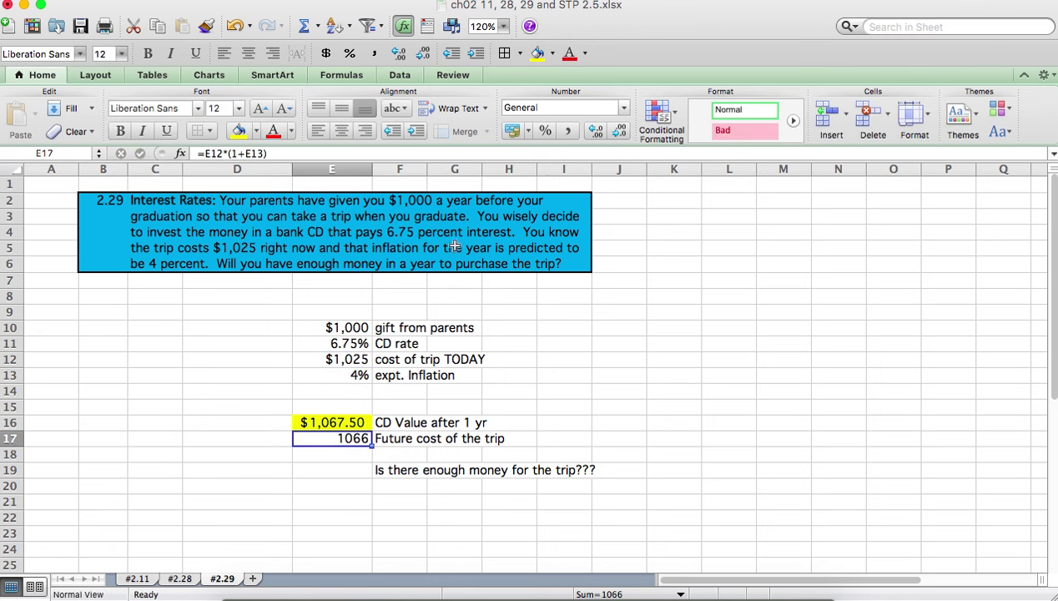
pyautogui.click(511, 130)
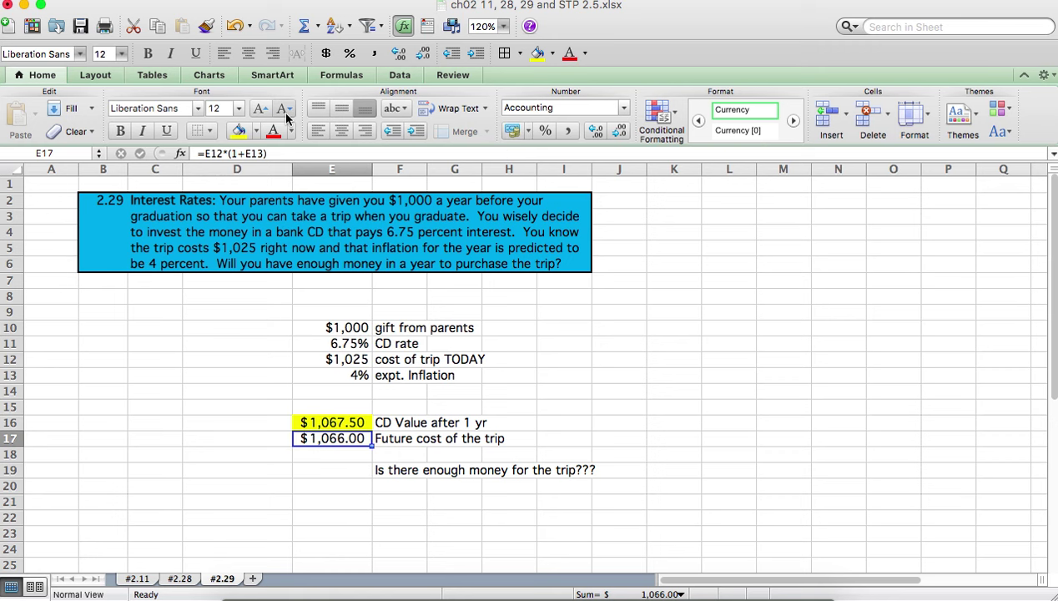
pyautogui.click(238, 132)
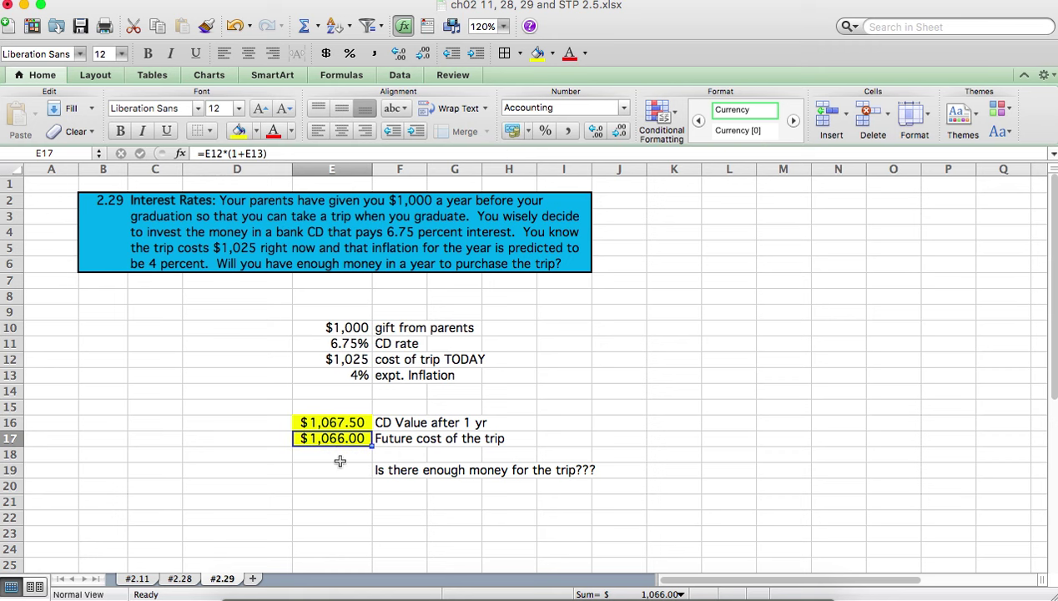
# - Subtract the future trip cost from the CD value in cell E18 with the formula =E16-E17
pyautogui.click(338, 457)
pyautogui.write('=')
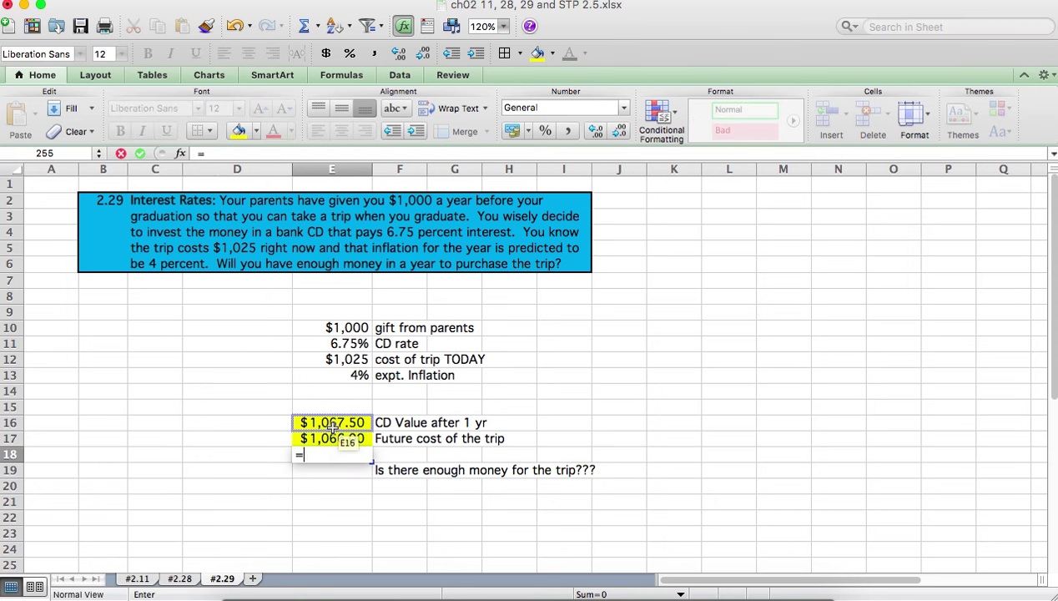
pyautogui.click(332, 427)
pyautogui.write('-')
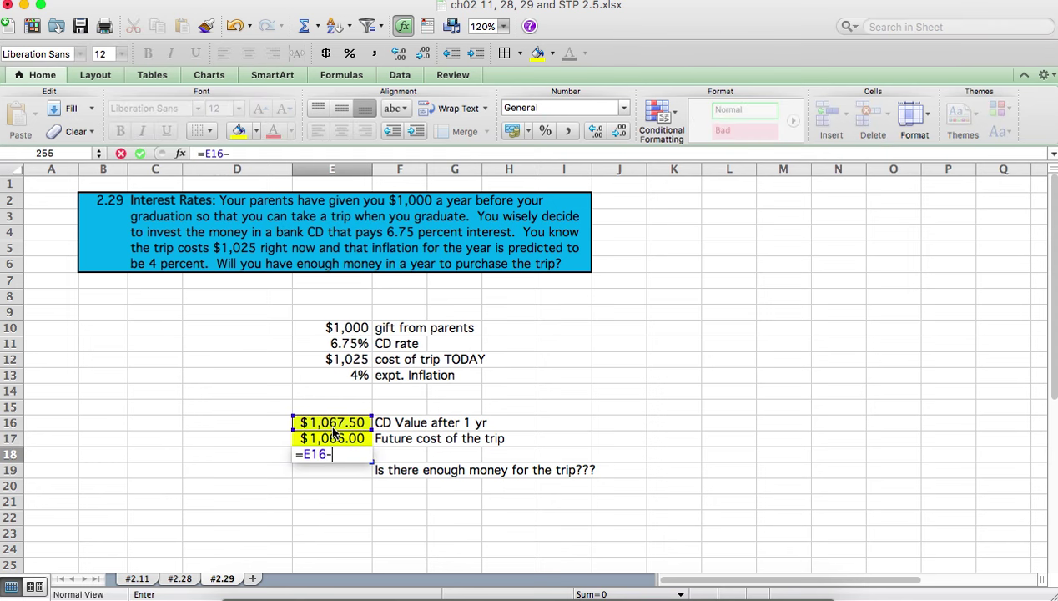
pyautogui.click(339, 437)
pyautogui.press('Return')
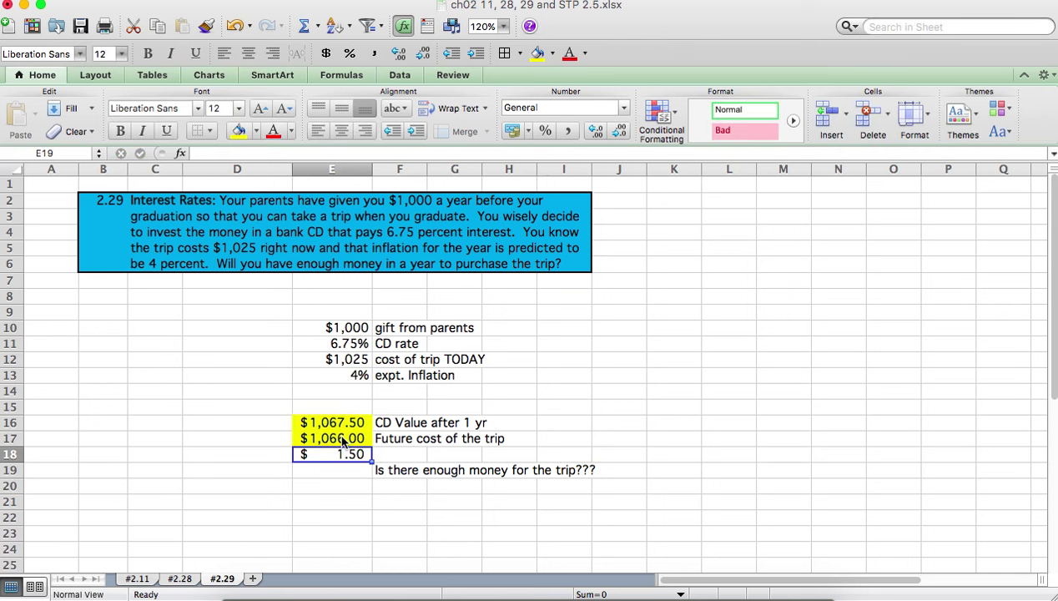
pyautogui.click(343, 458)
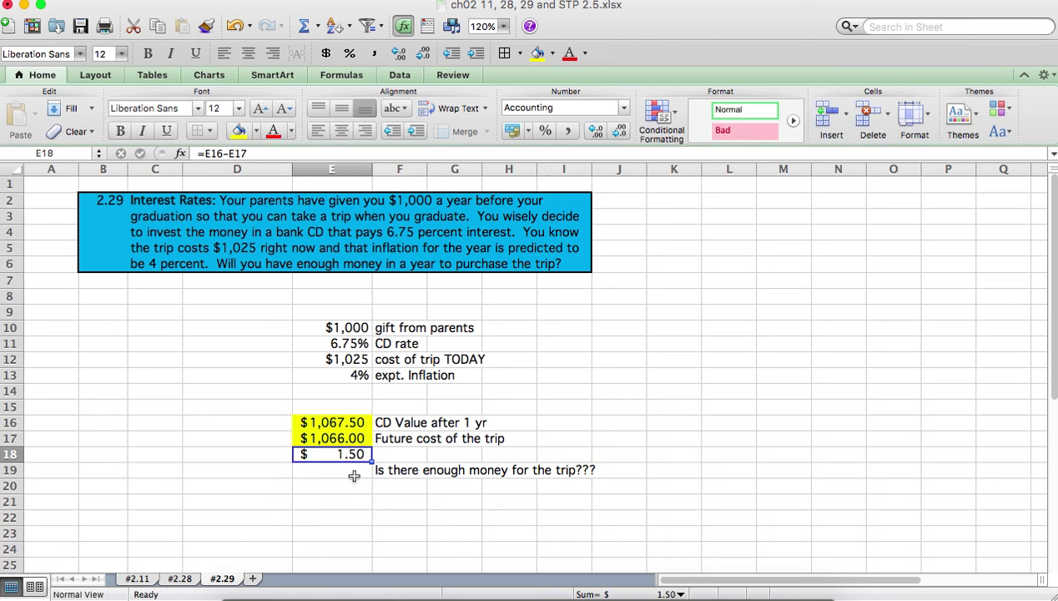
# - Answer the question by entering "YES!! :)" in cell E19 and fill that cell yellow
pyautogui.click(333, 472)
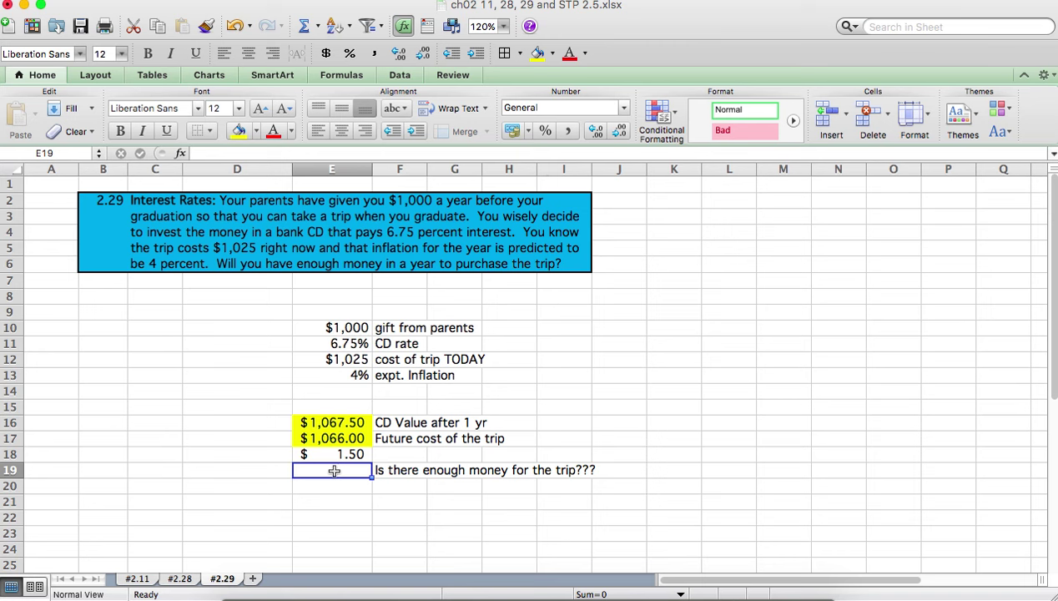
pyautogui.write('YES!! :)')
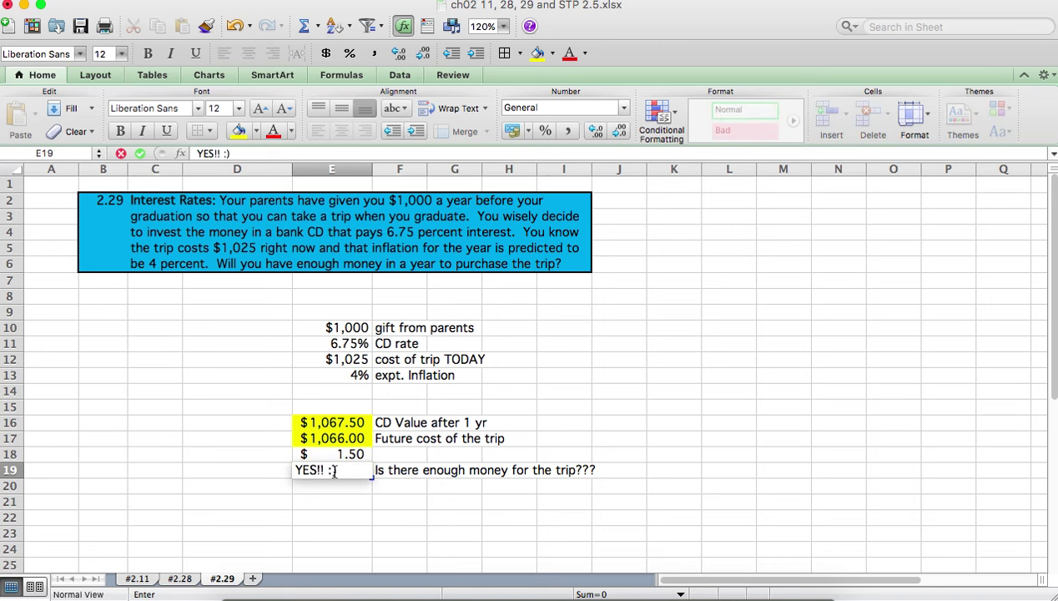
pyautogui.click(421, 547)
pyautogui.click(332, 472)
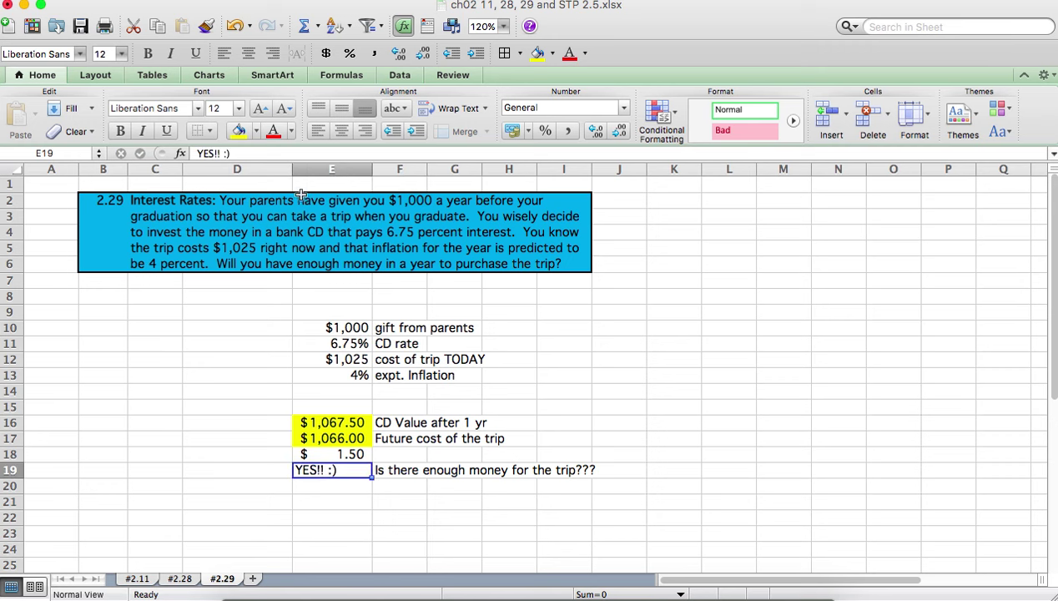
pyautogui.click(239, 131)
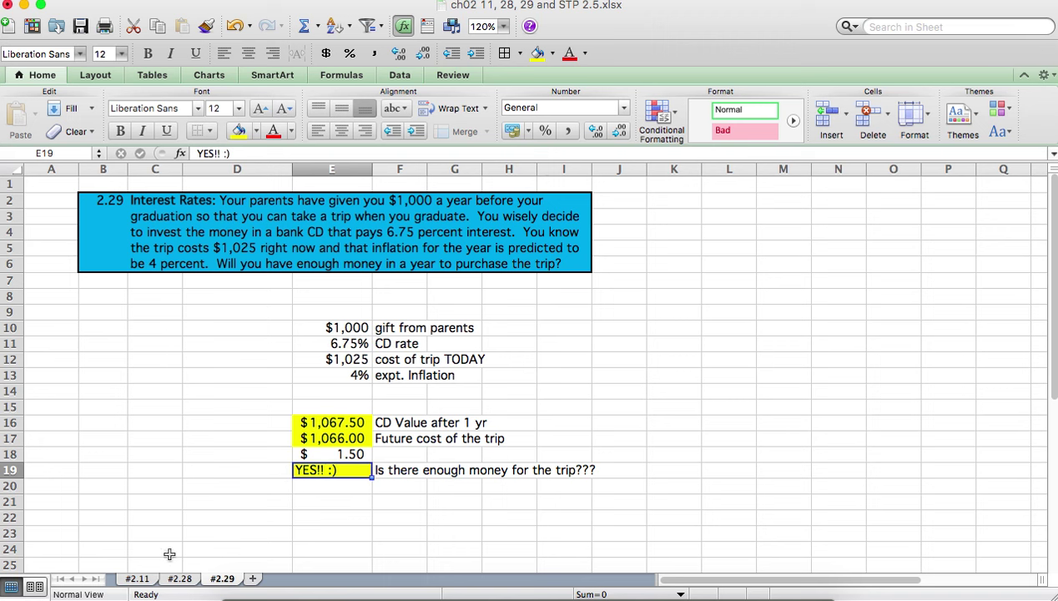
# - Review the finished solutions on sheets #2.11 and #2.28, and return to sheet #2.29
pyautogui.click(139, 579)
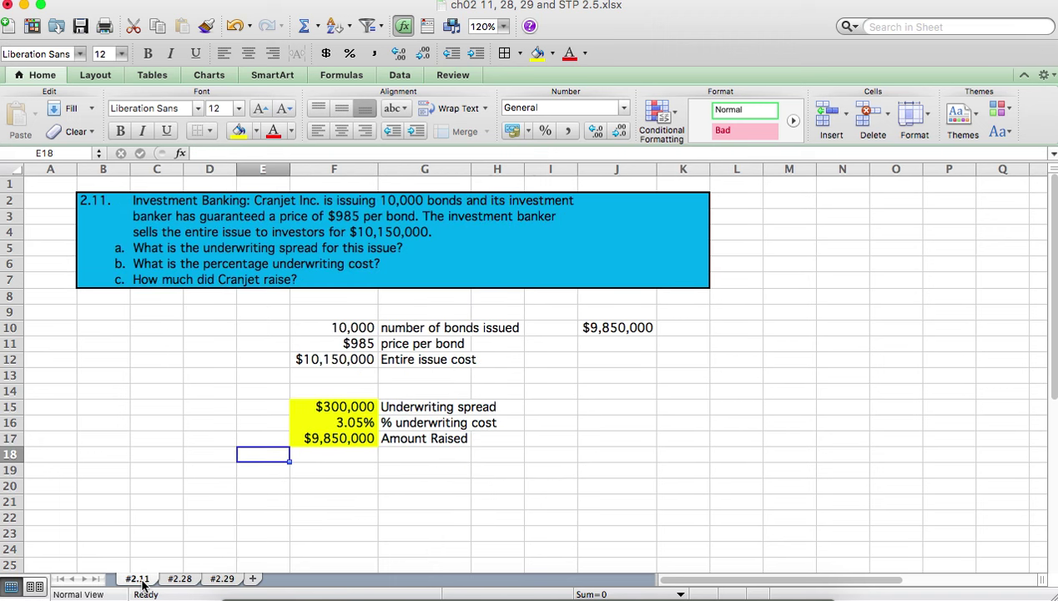
pyautogui.click(180, 583)
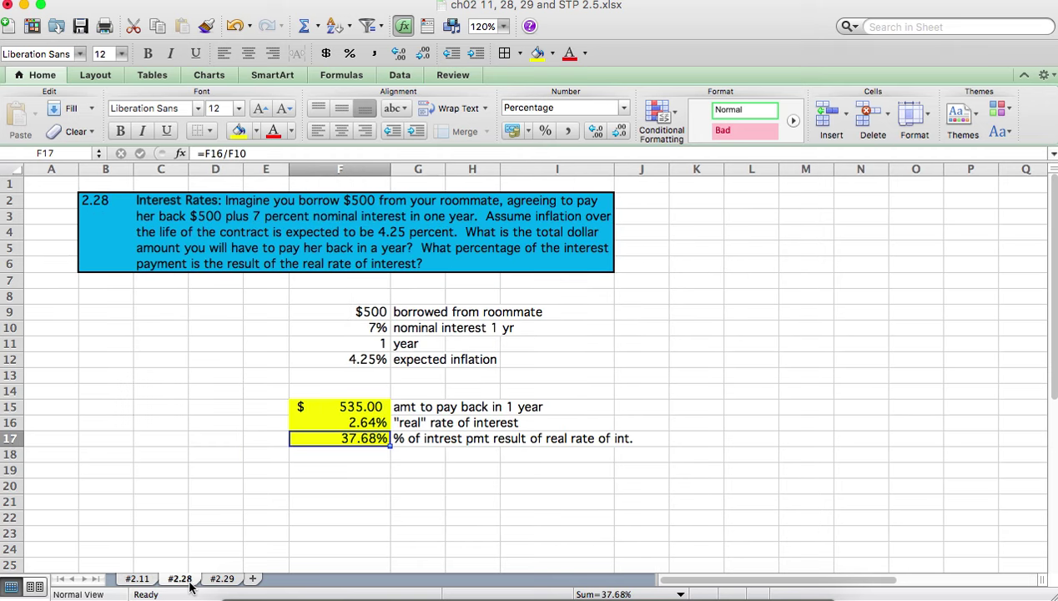
pyautogui.click(227, 583)
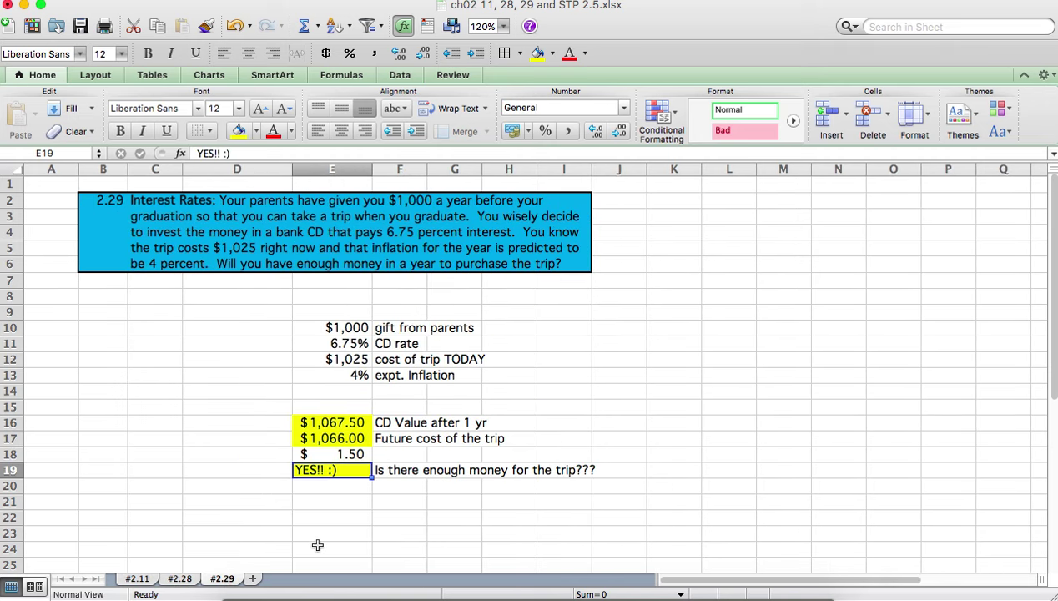